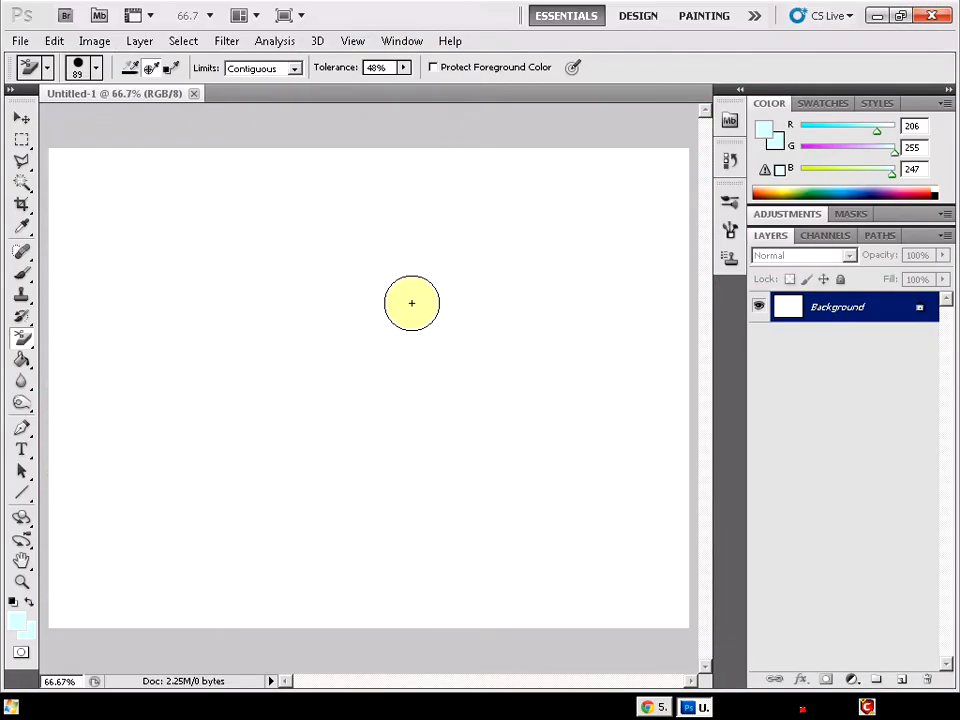
Step: Paste the copied portrait photo into the blank document as a new layer and delete the white Background layer
key(ctrl+v)
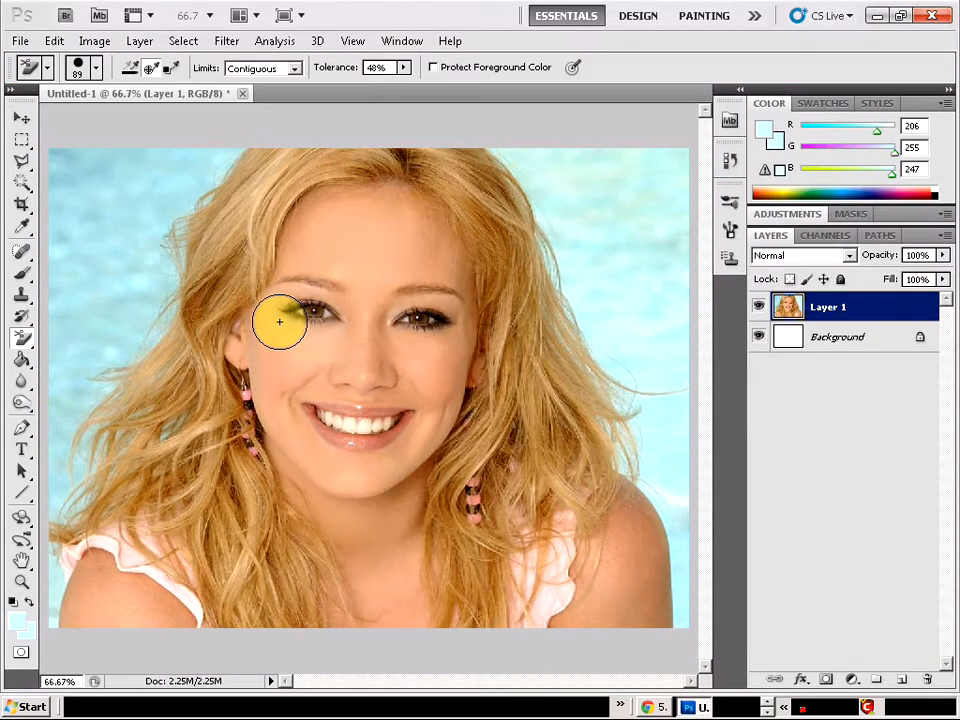
click(879, 342)
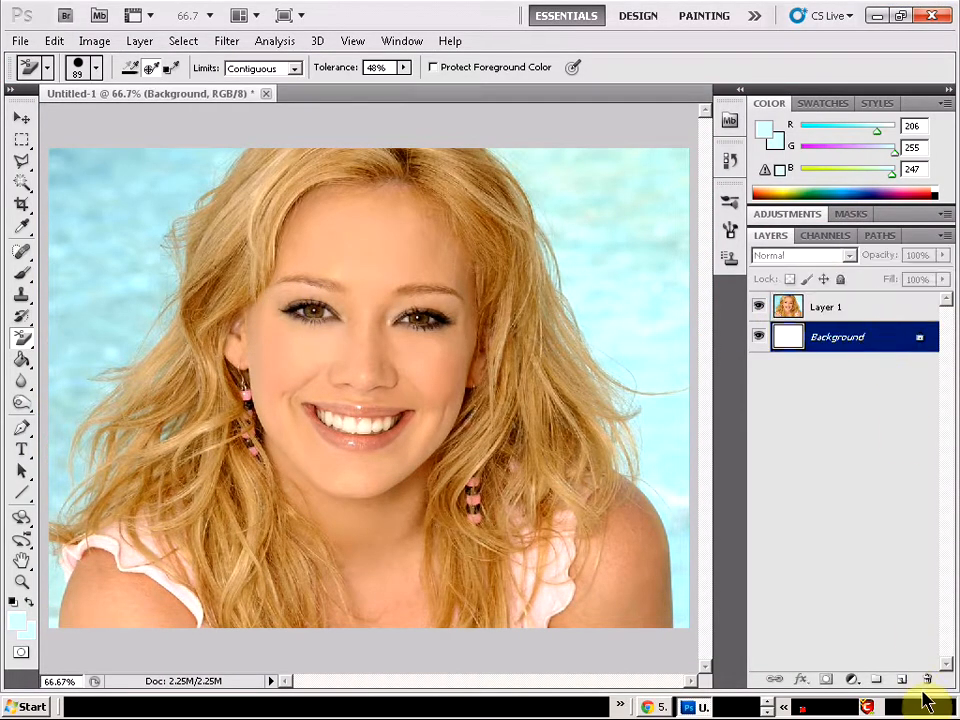
click(927, 679)
click(446, 274)
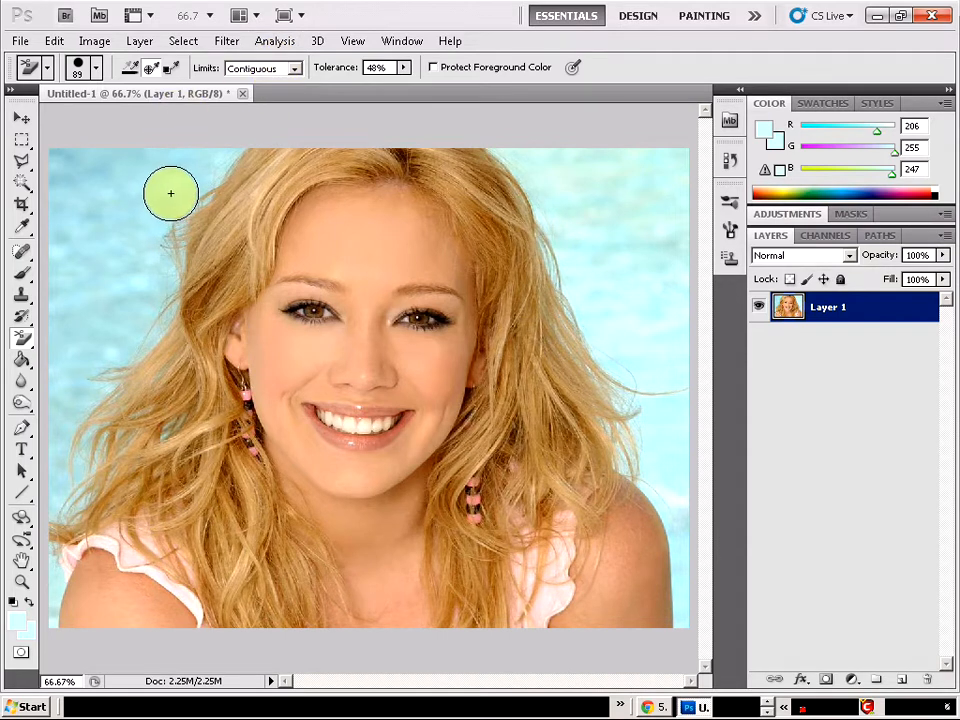
Step: Switch to WordPad to review the list of background-removal methods, and return to Photoshop
key(alt+Tab)
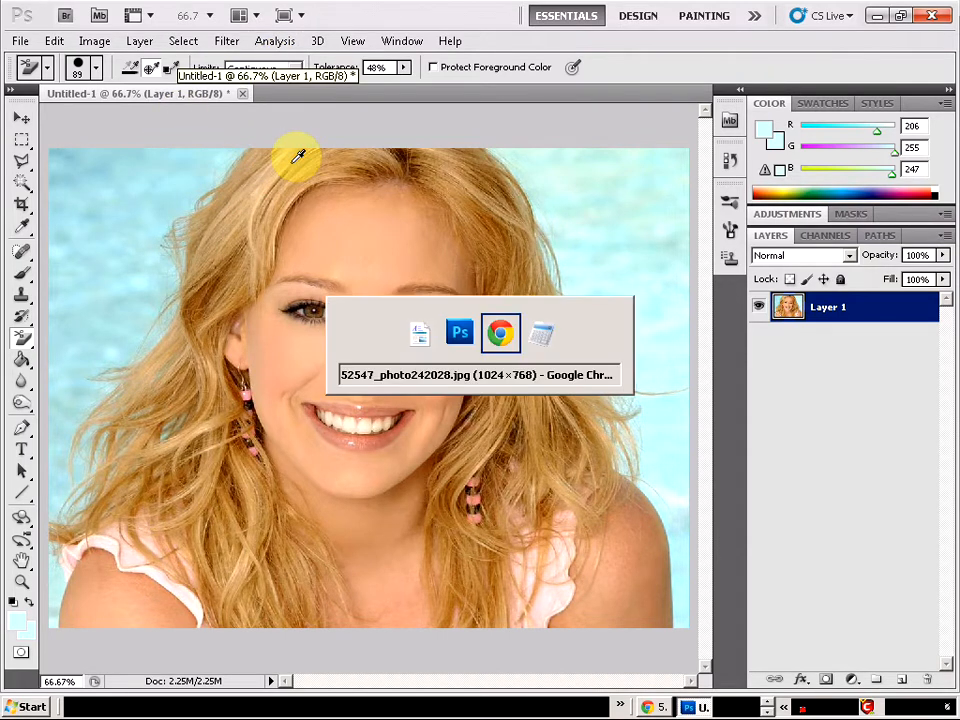
key(alt+Tab)
key(alt+Tab)
key(alt+Tab)
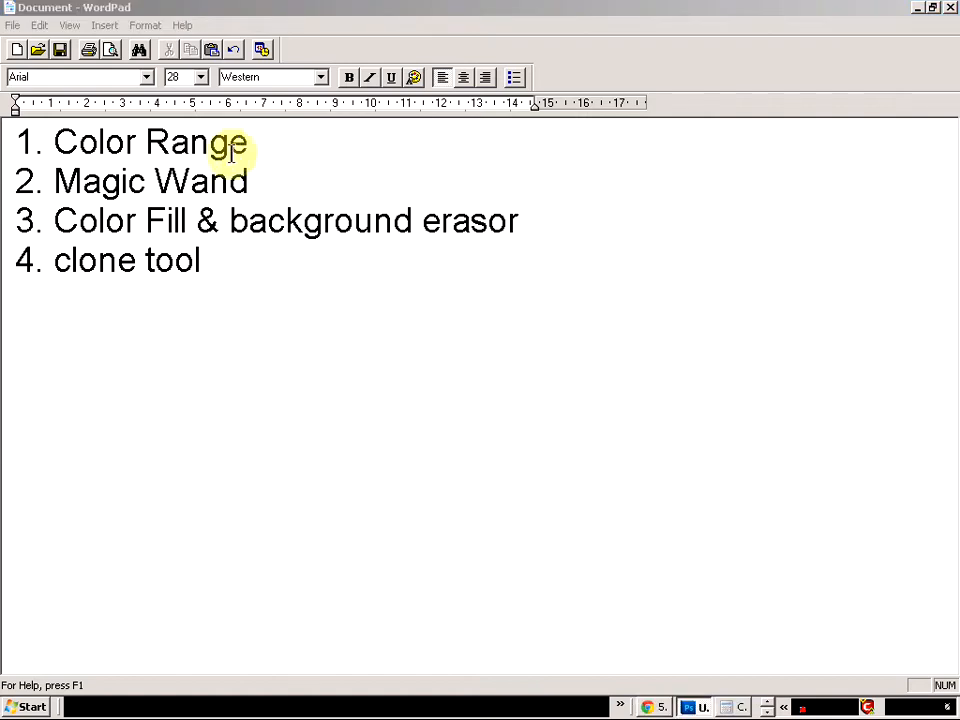
key(alt+Tab)
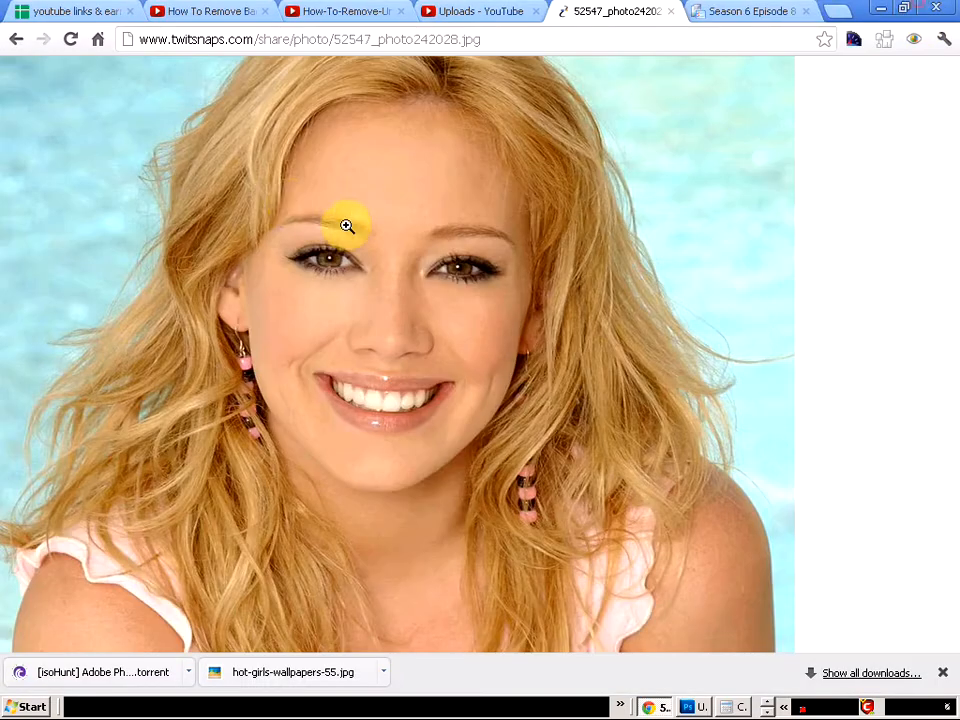
key(alt+Tab)
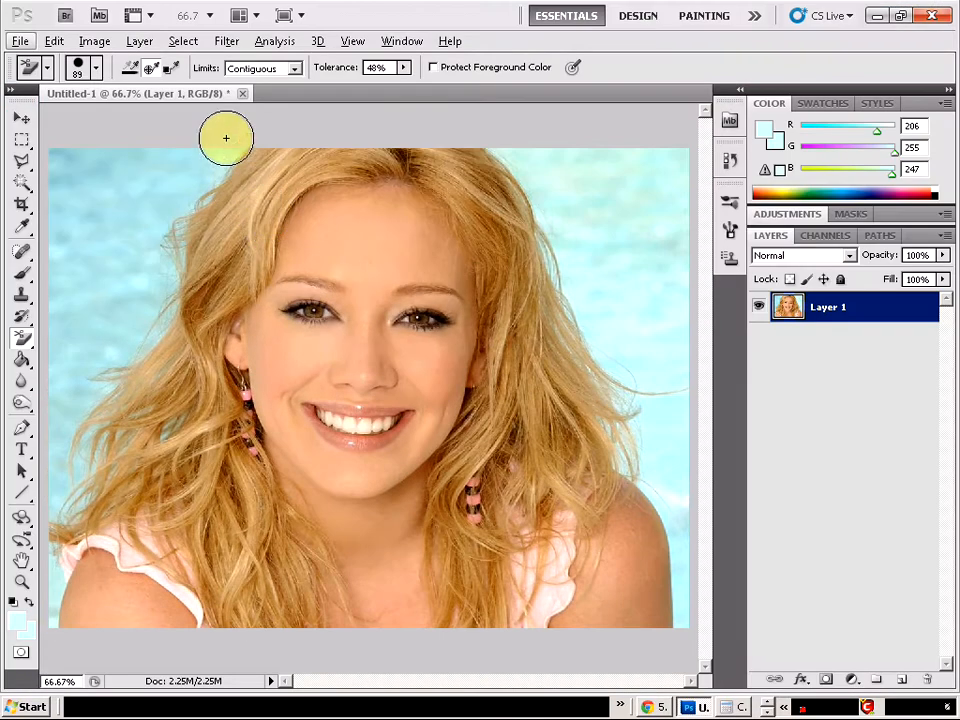
Step: Select the blue water background with Color Range by sampling its tones beside the hair, finishing with the photo's upper-left corner area
click(226, 44)
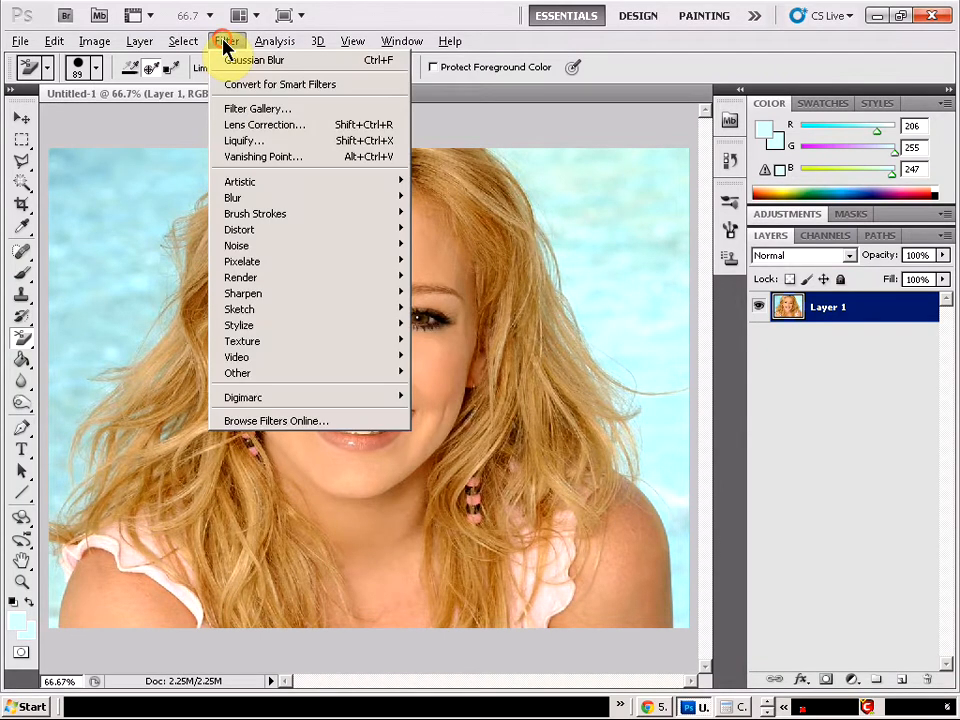
mouse_move(171, 40)
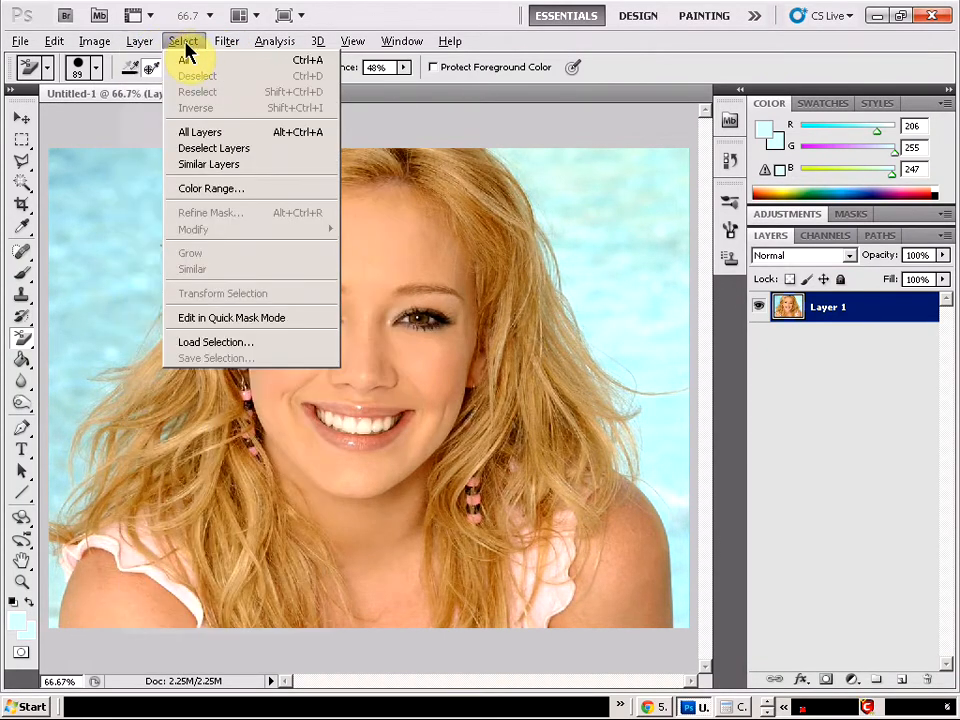
click(229, 194)
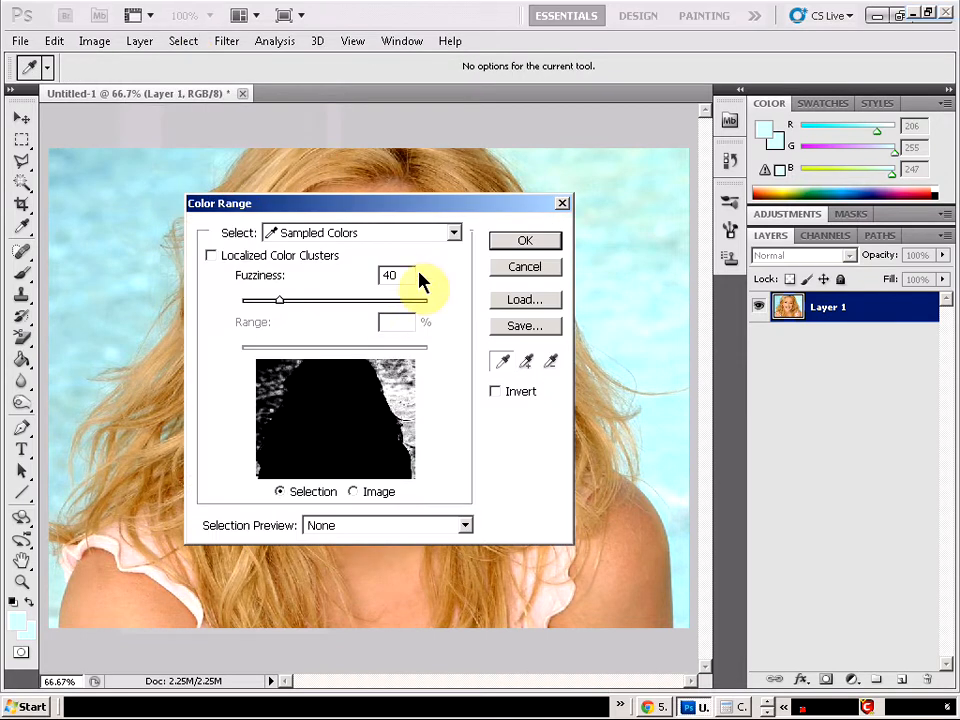
drag(338, 217, 428, 262)
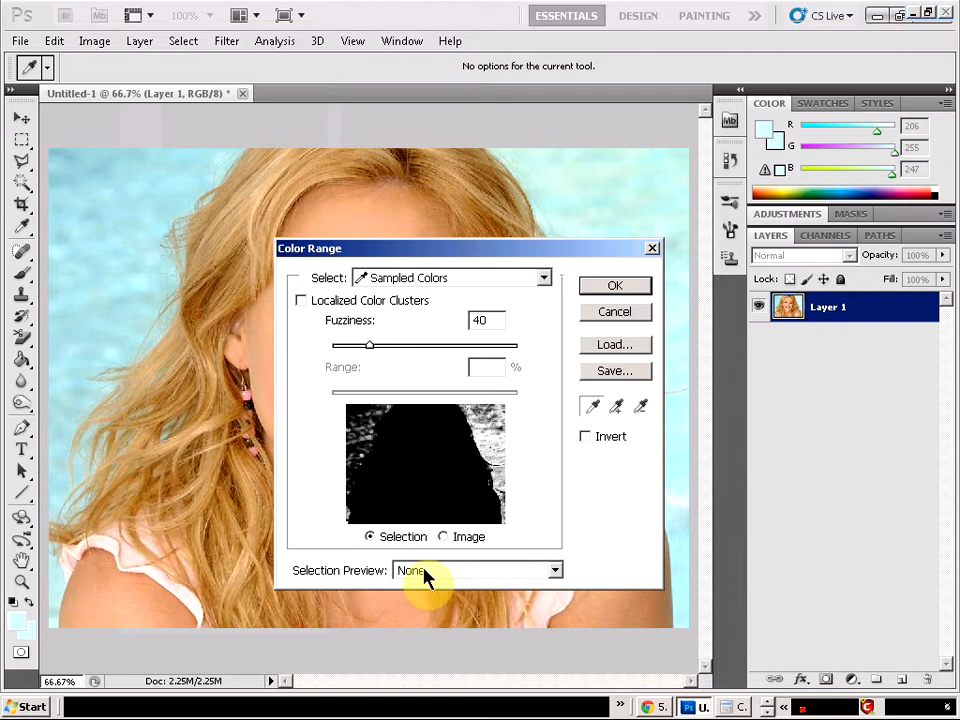
click(128, 181)
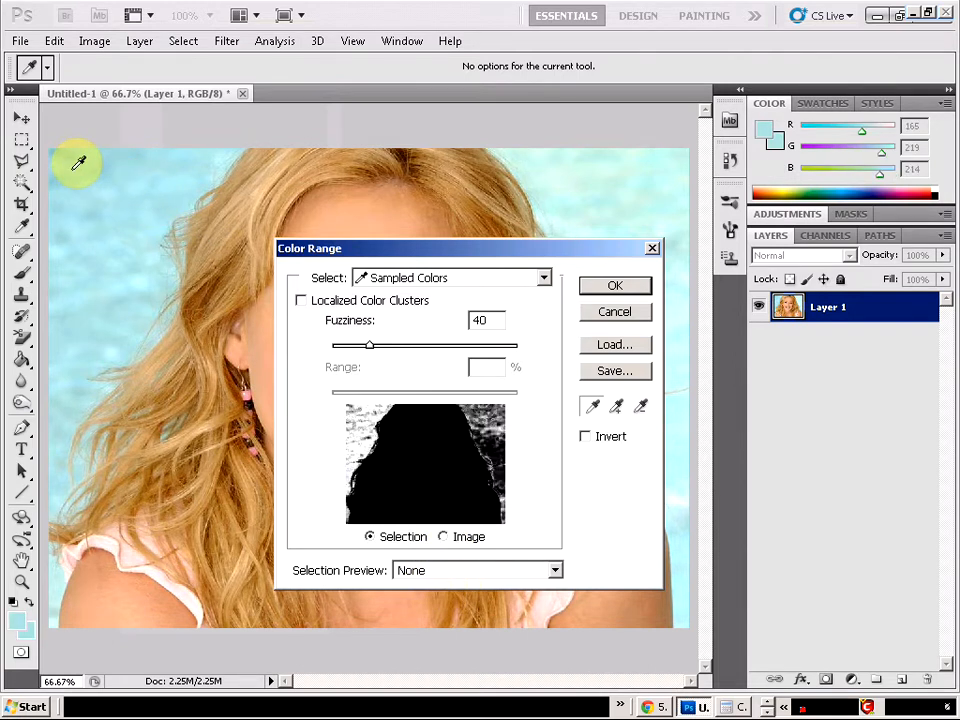
click(79, 203)
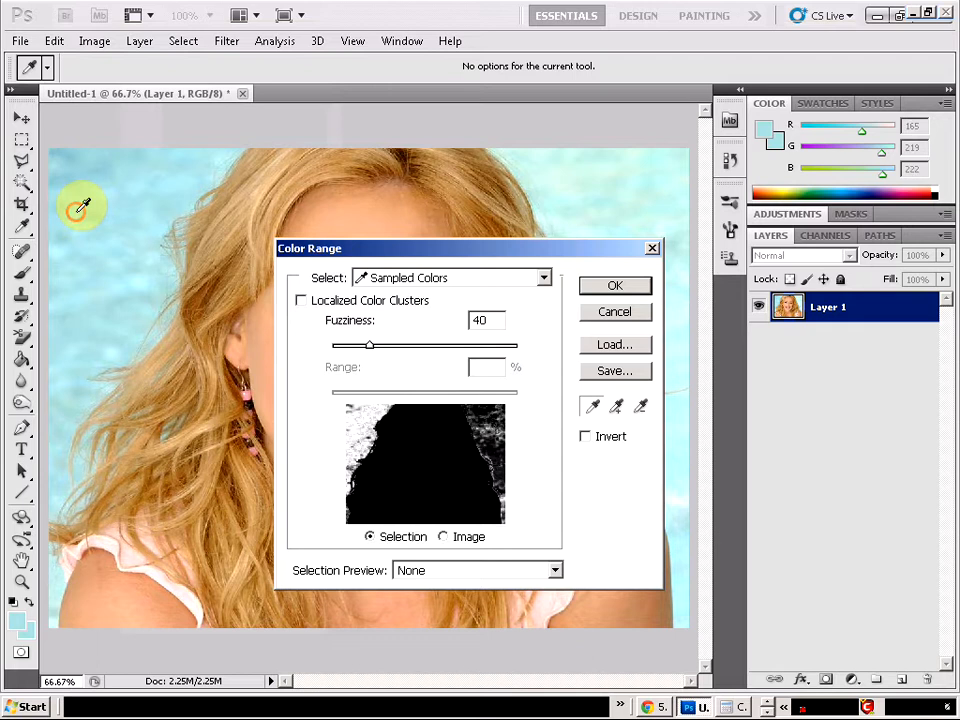
click(146, 184)
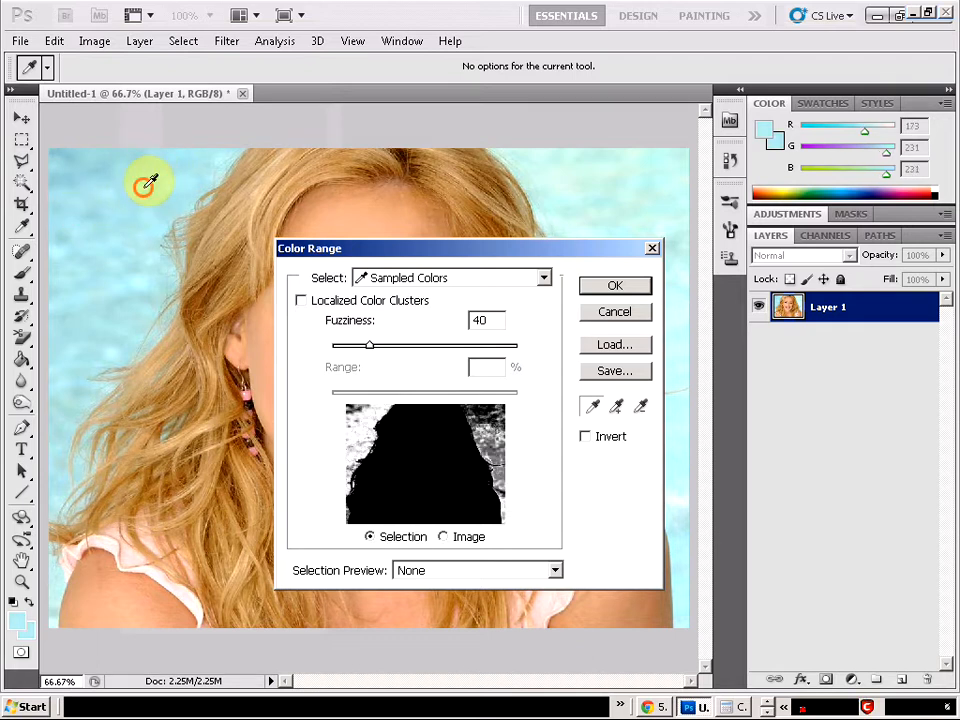
click(92, 322)
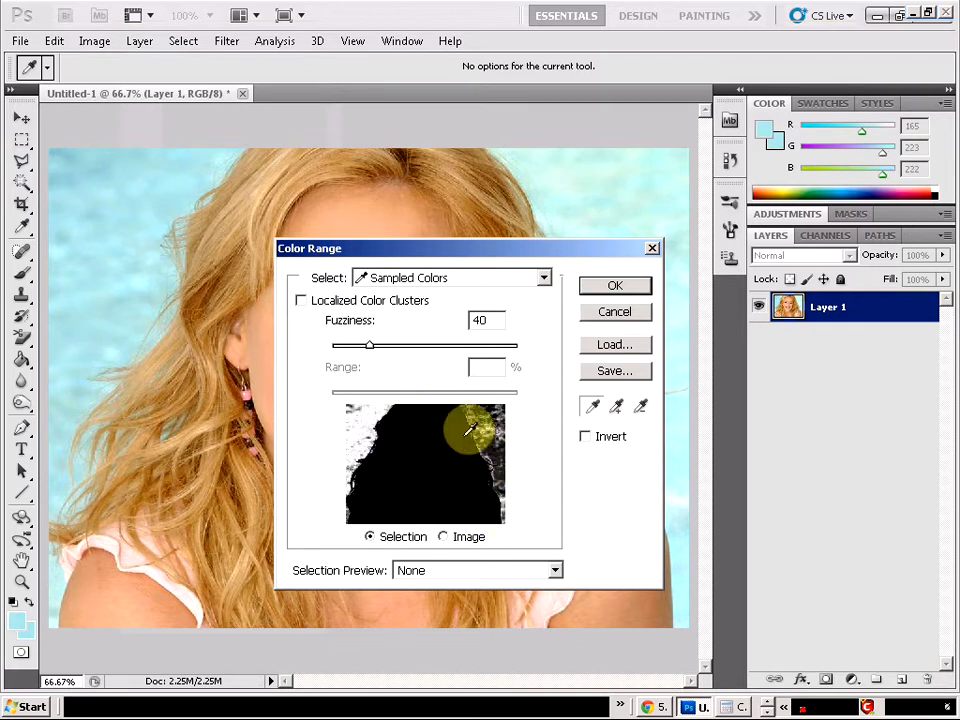
click(98, 334)
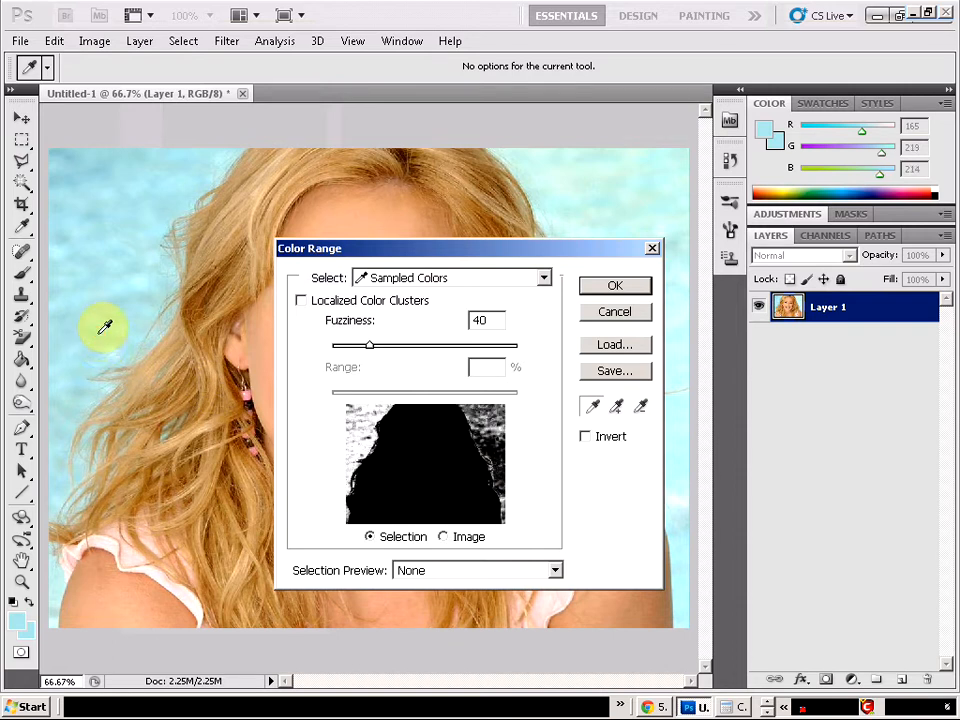
click(133, 276)
click(144, 289)
click(153, 301)
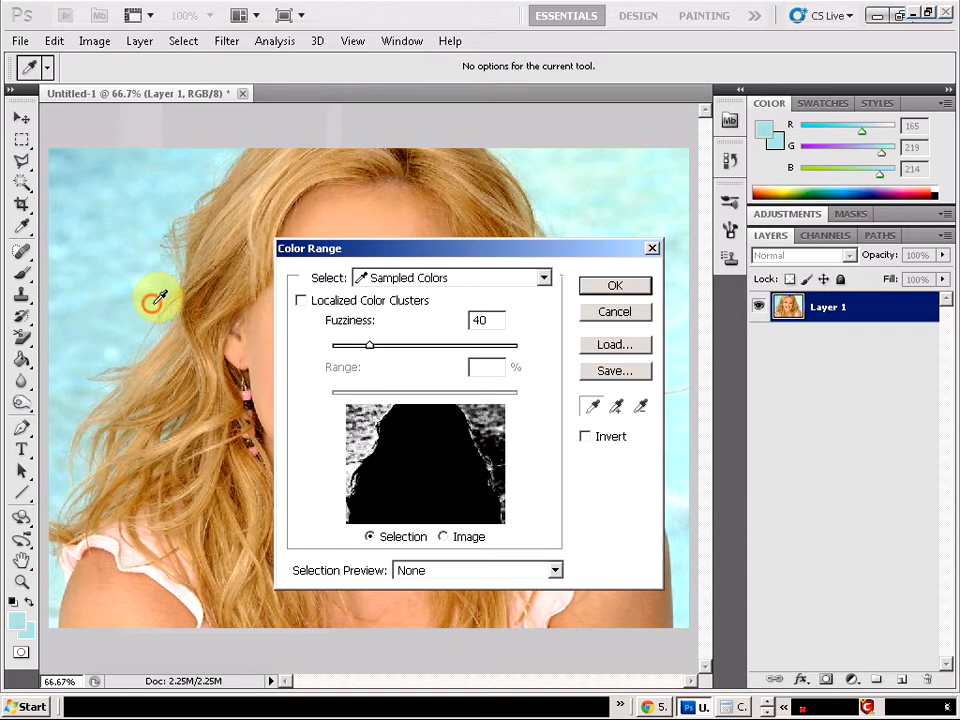
click(155, 318)
click(124, 347)
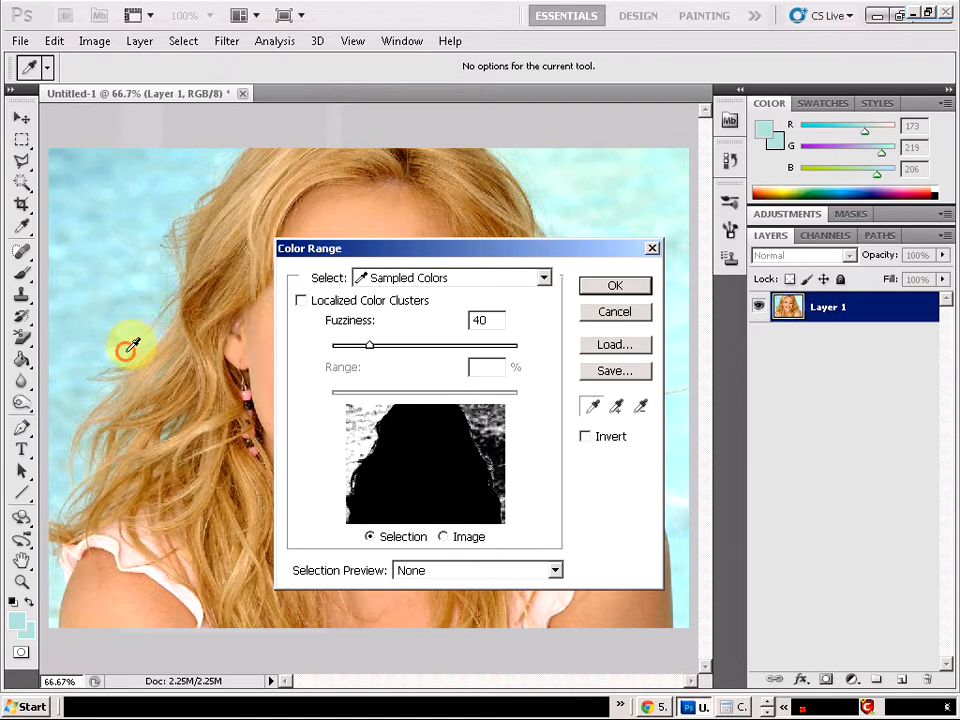
click(104, 320)
click(79, 404)
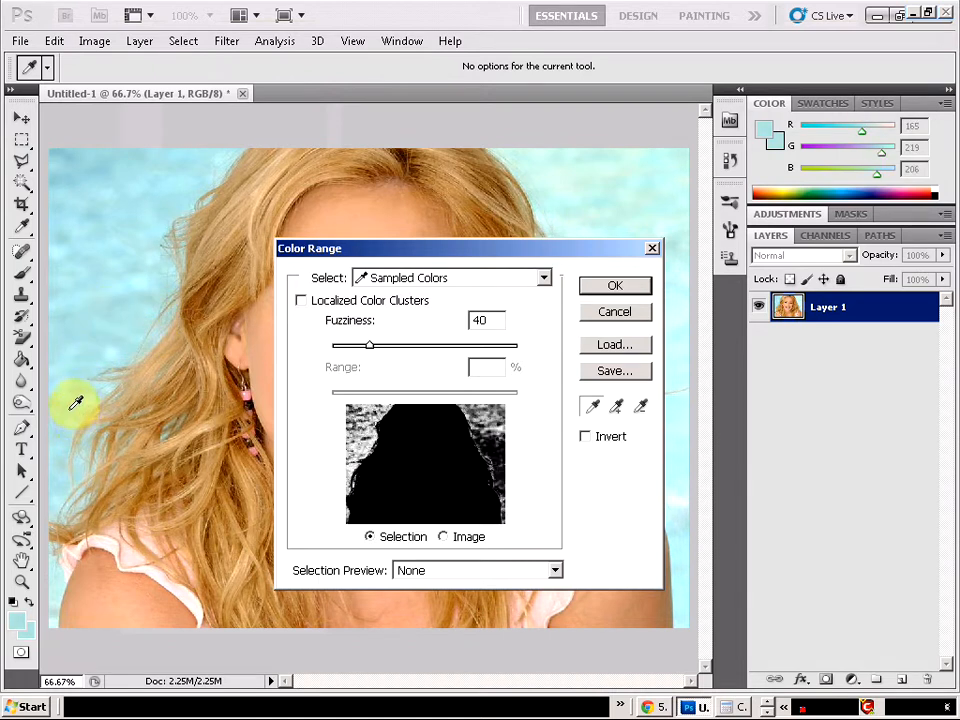
click(70, 181)
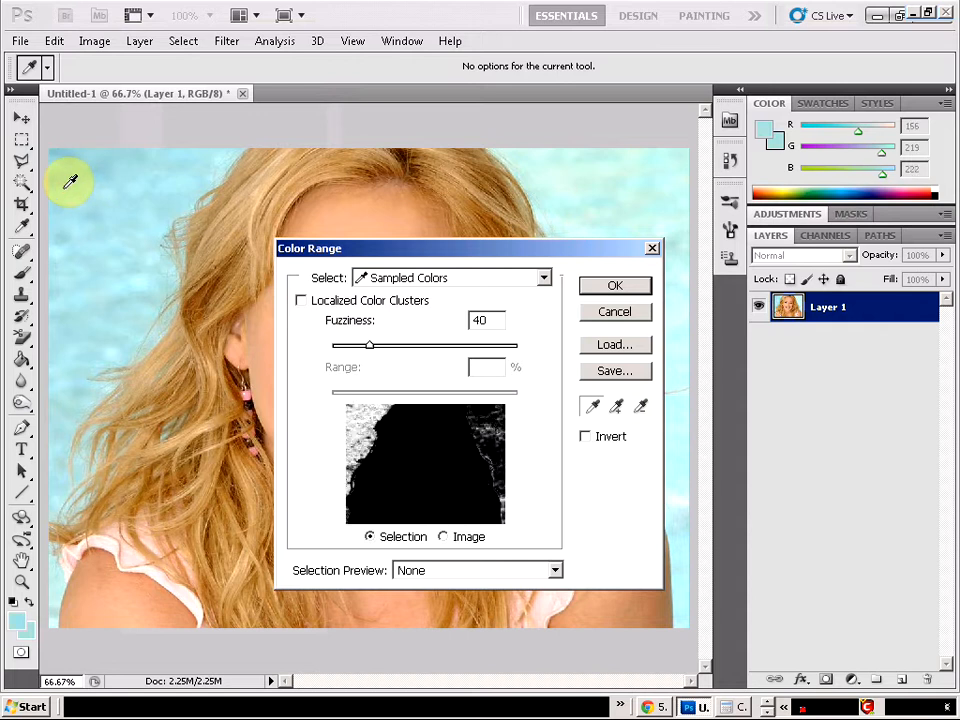
click(619, 287)
Step: Delete the selected blue background pixels from Layer 1 and clear the selection
key(e)
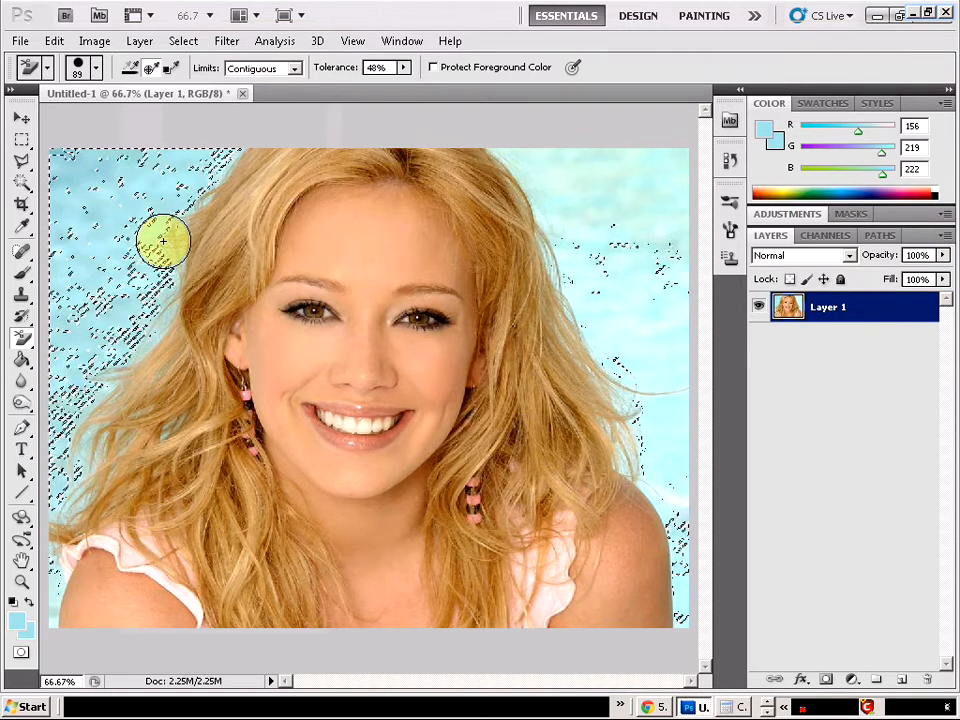
key(Delete)
key(ctrl+d)
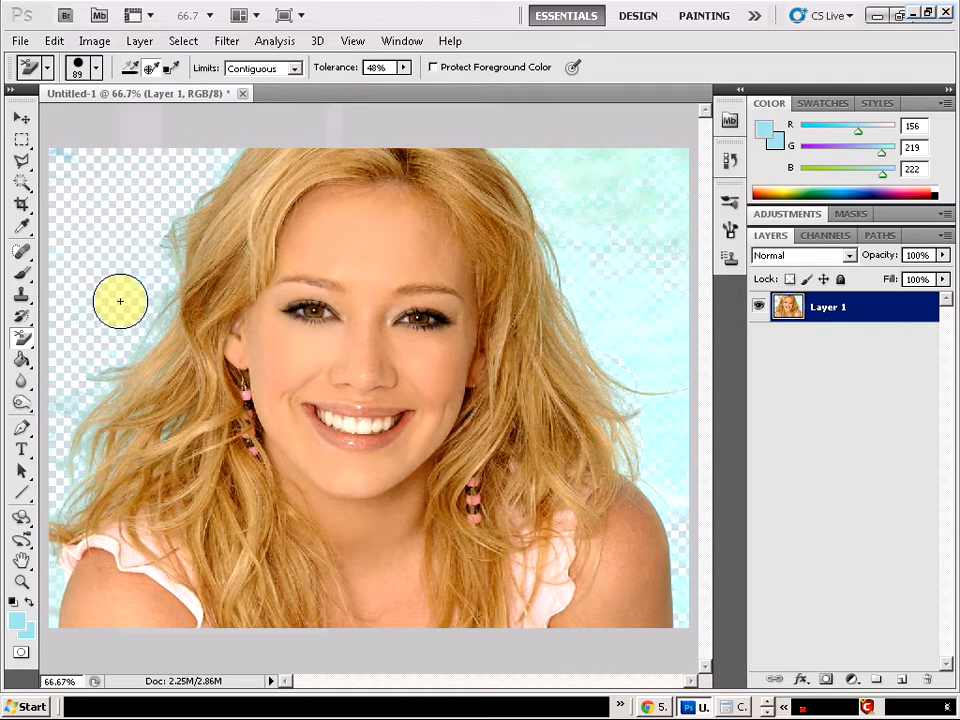
Step: Select the leftover background with Color Range by sampling the pale blue remnants at the photo's left edge beside the hair
click(200, 44)
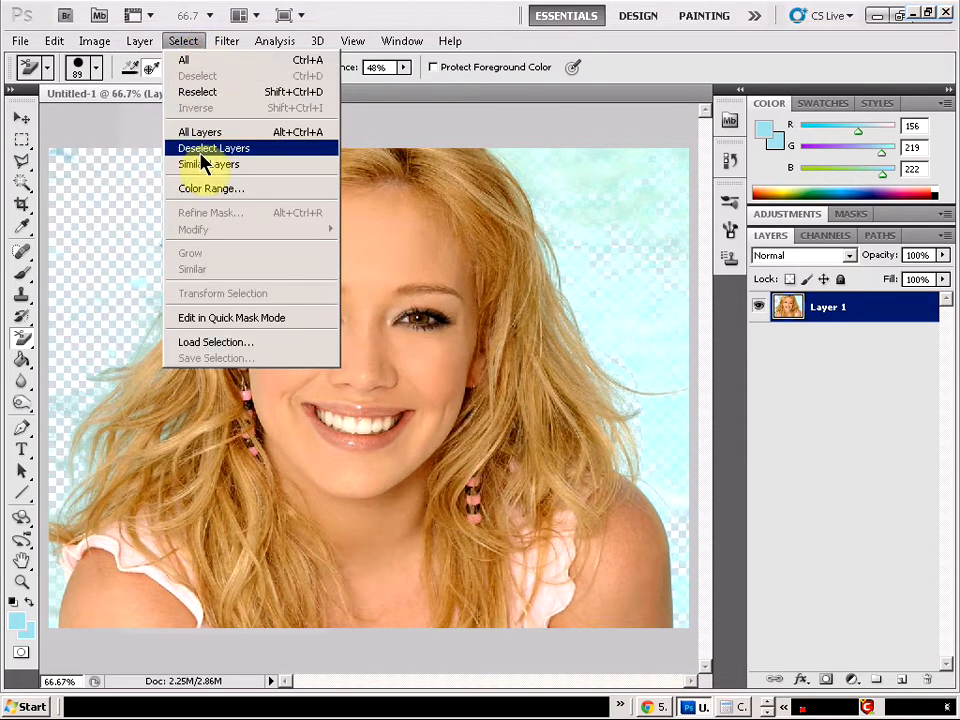
click(214, 188)
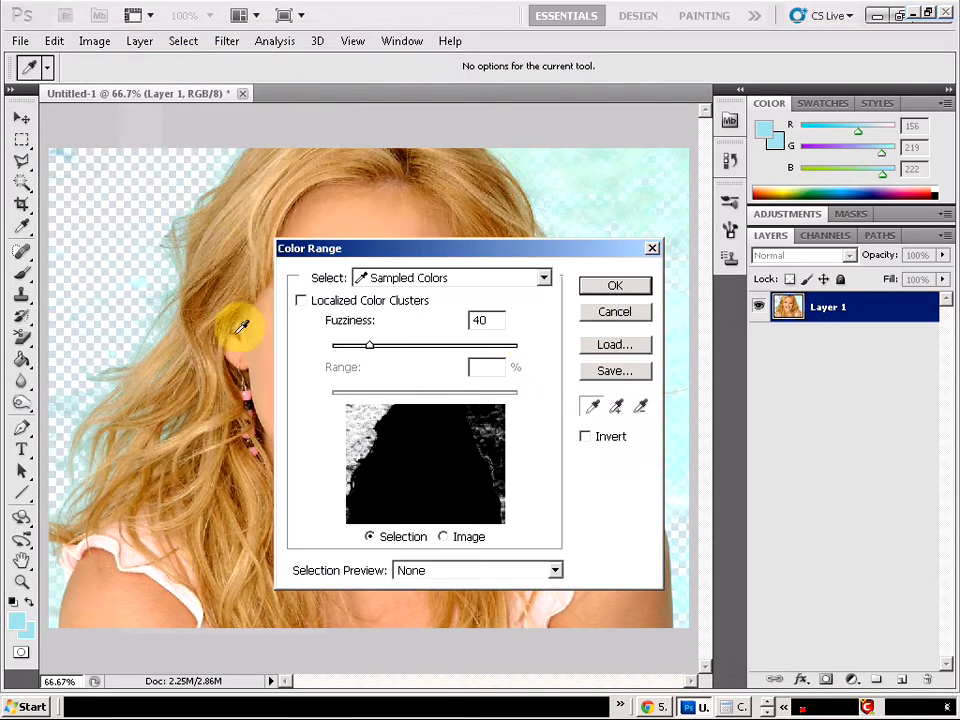
click(65, 404)
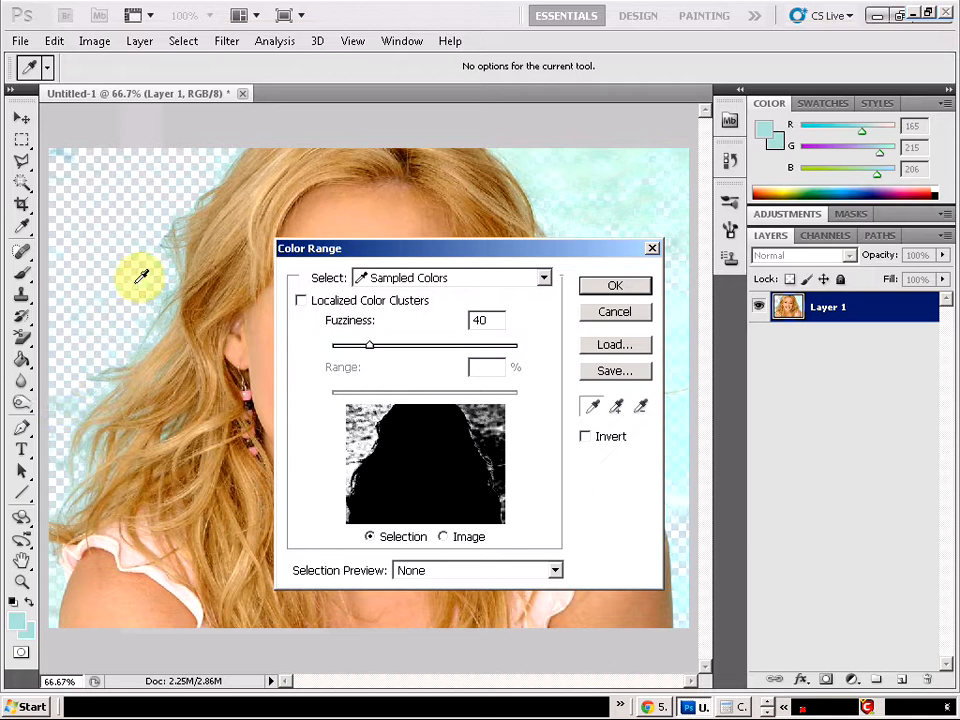
click(72, 403)
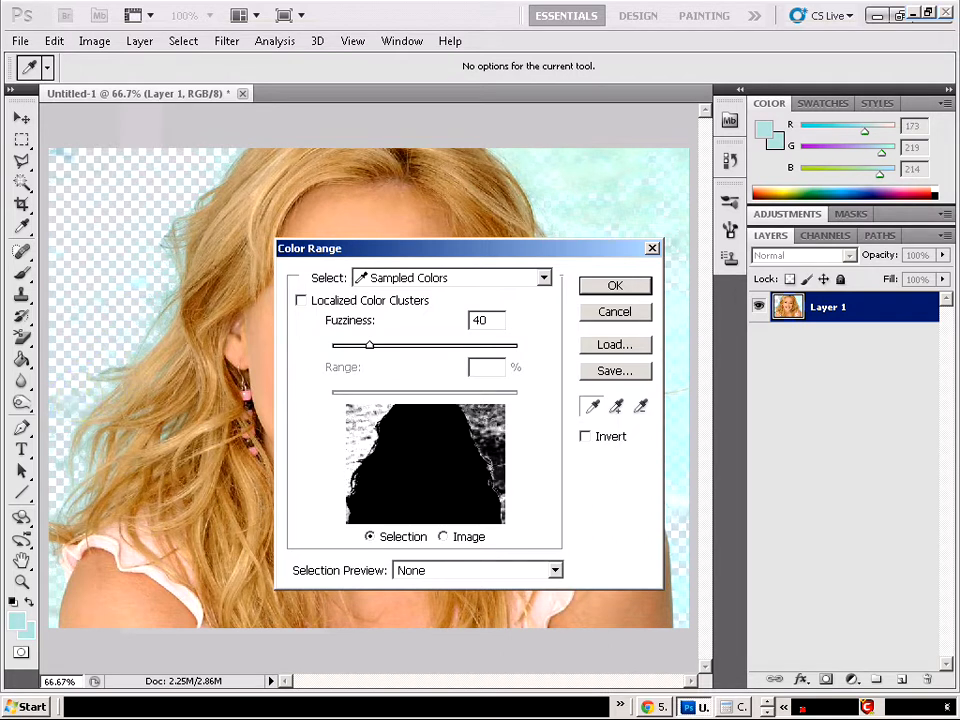
click(615, 287)
Step: Inspect the selection along the hair edge, delete the selected background remnants, and clear the selection with the Rectangular Marquee tool
key(e)
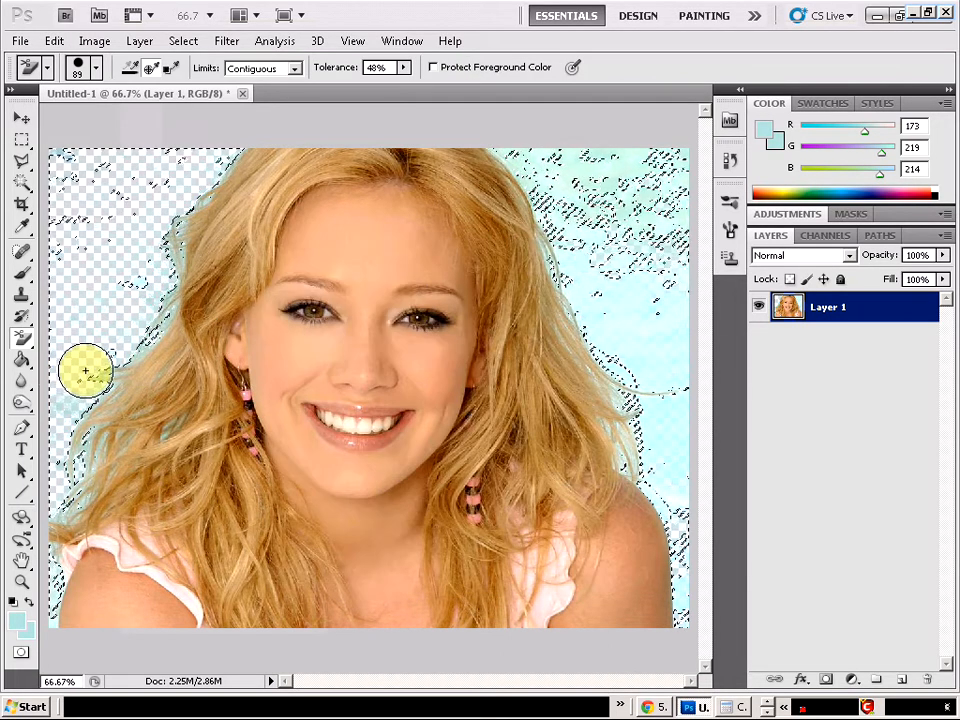
mouse_move(85, 371)
mouse_down()
mouse_move(152, 330)
mouse_move(135, 355)
mouse_move(165, 302)
mouse_move(161, 263)
mouse_move(177, 241)
mouse_move(159, 307)
mouse_up()
scroll(148, 331, up, 11)
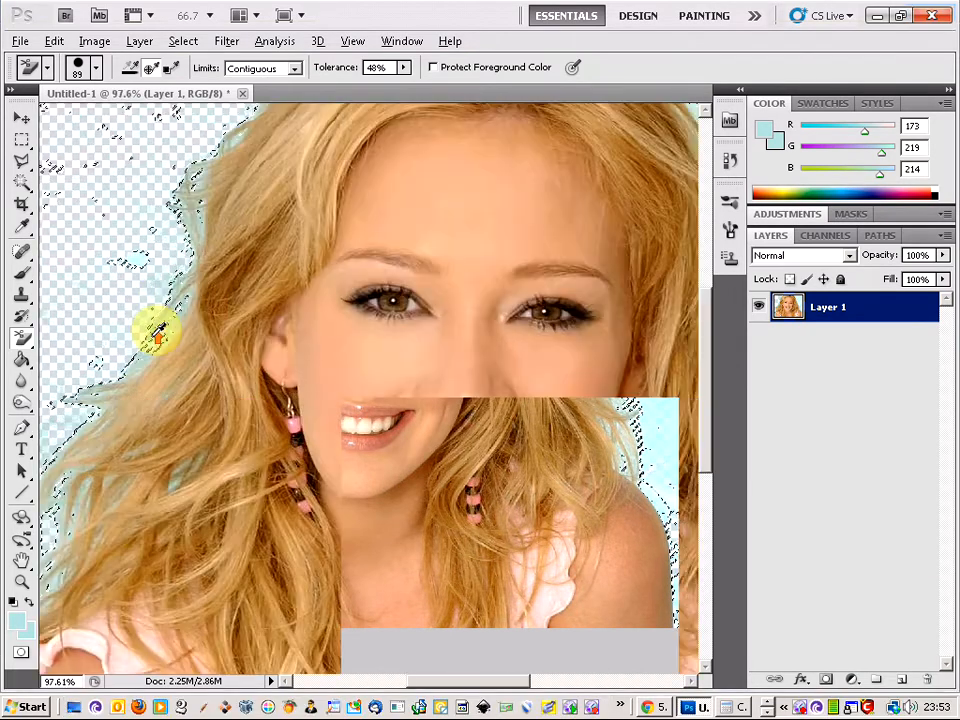
scroll(180, 318, up, 2)
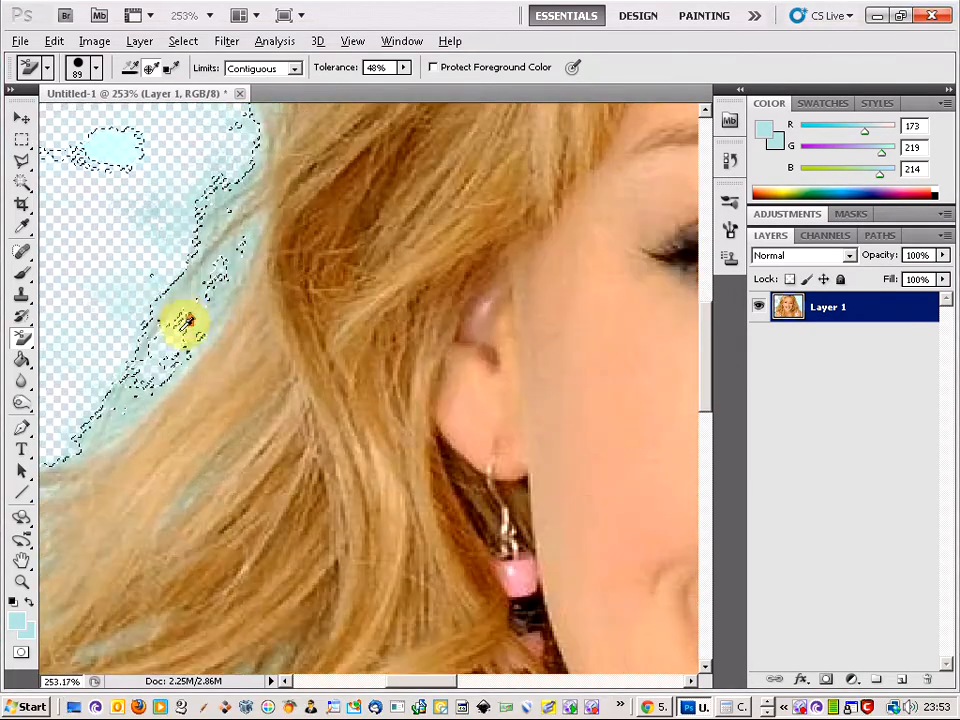
scroll(214, 290, down, 4)
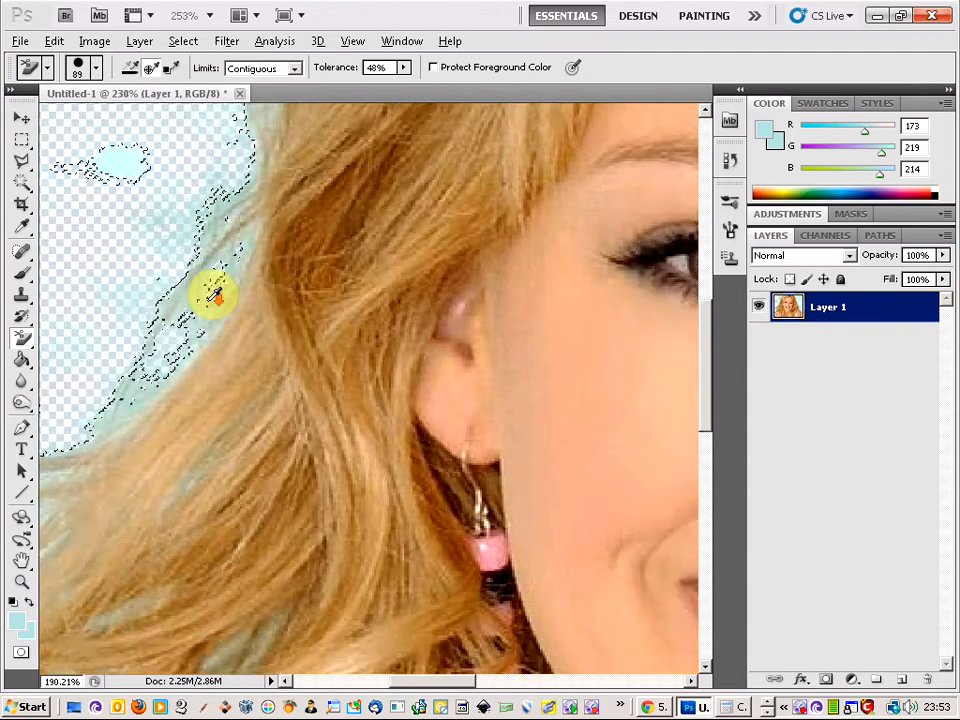
scroll(214, 290, down, 6)
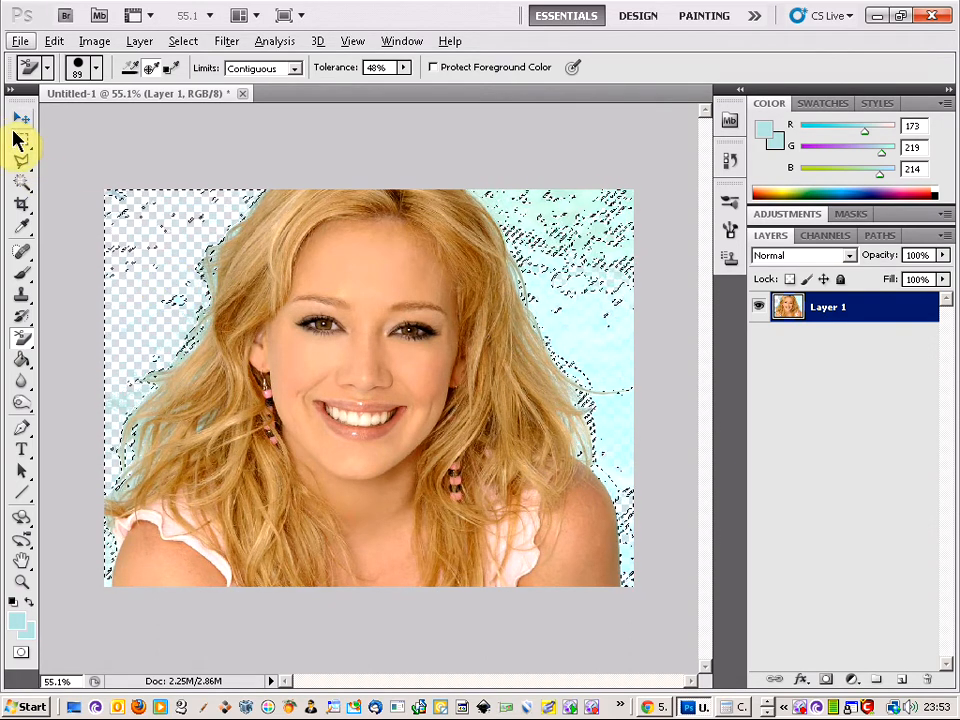
click(20, 148)
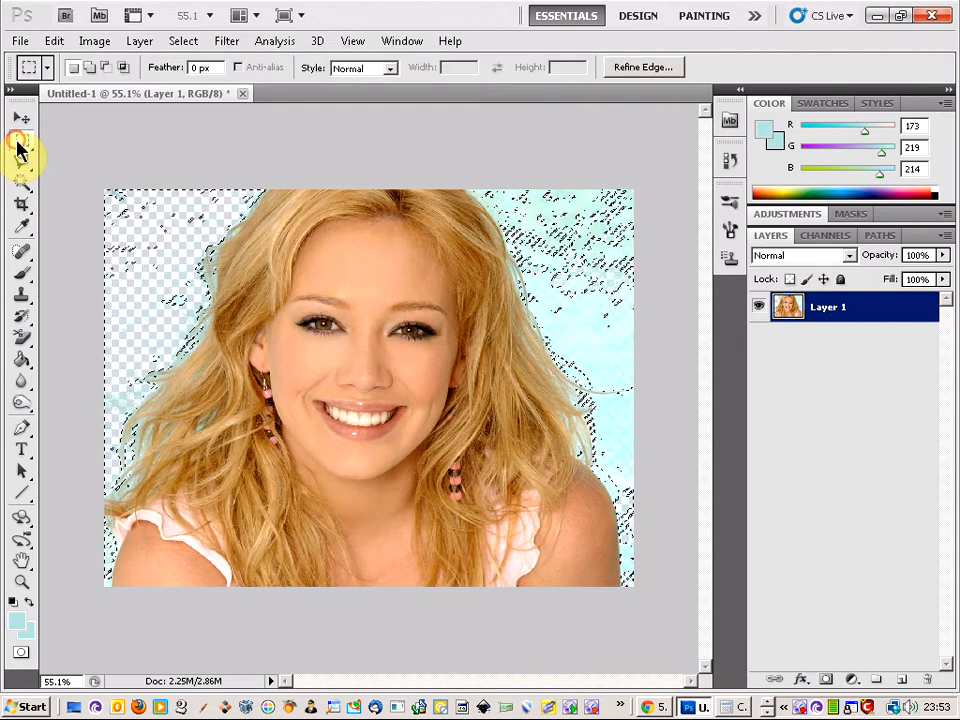
click(192, 326)
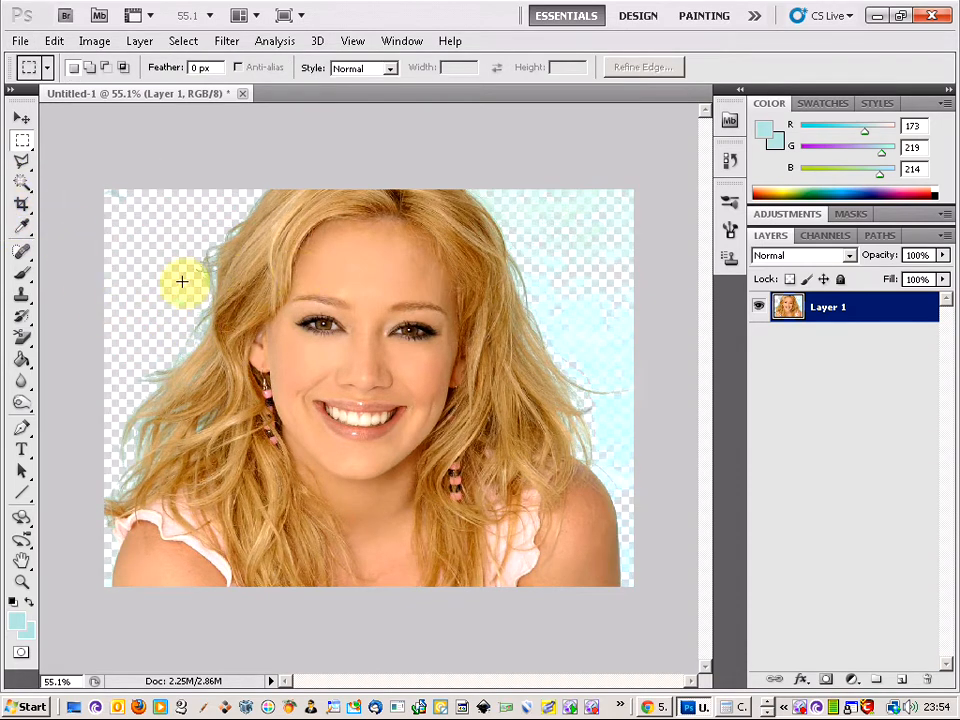
Step: Select the fringe along the hair edge with Color Range by sampling its pale green to beige tones at fuzziness 40
click(181, 44)
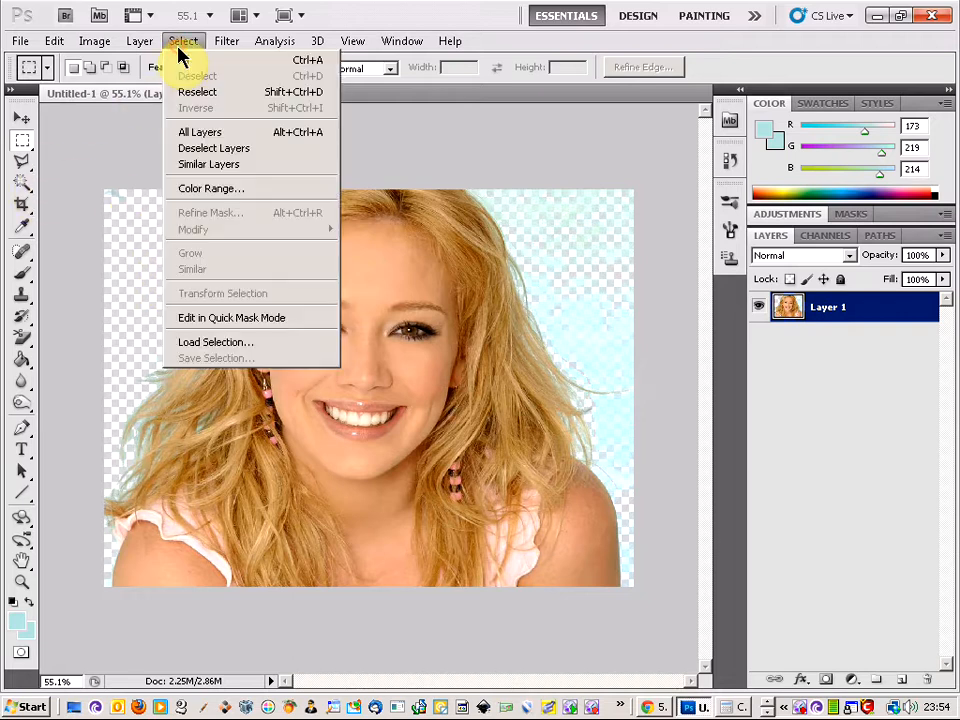
click(215, 190)
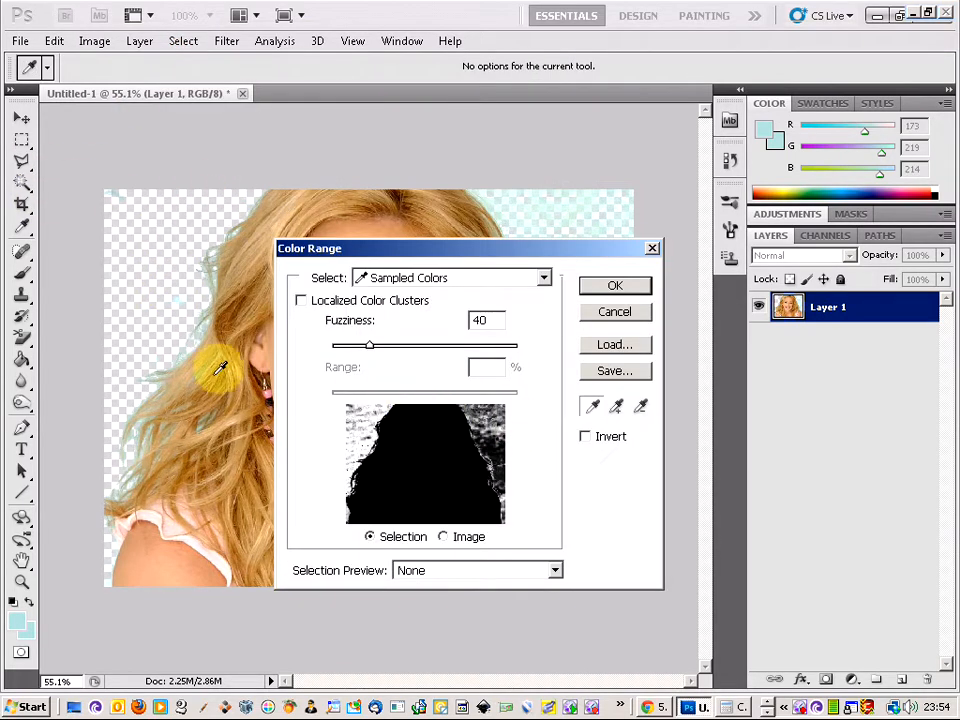
click(135, 438)
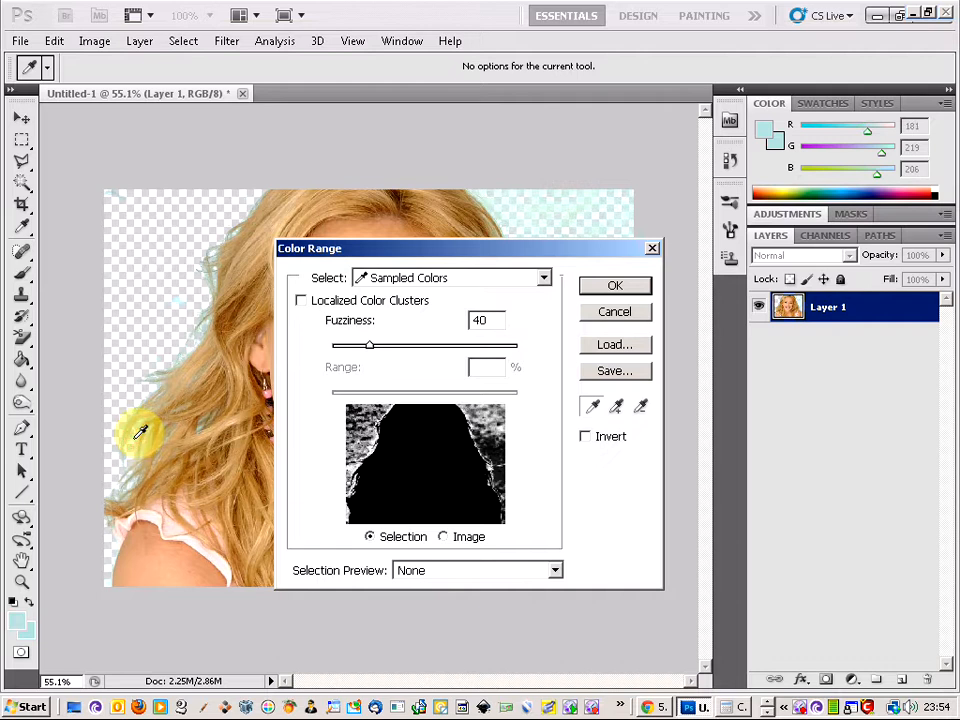
click(110, 518)
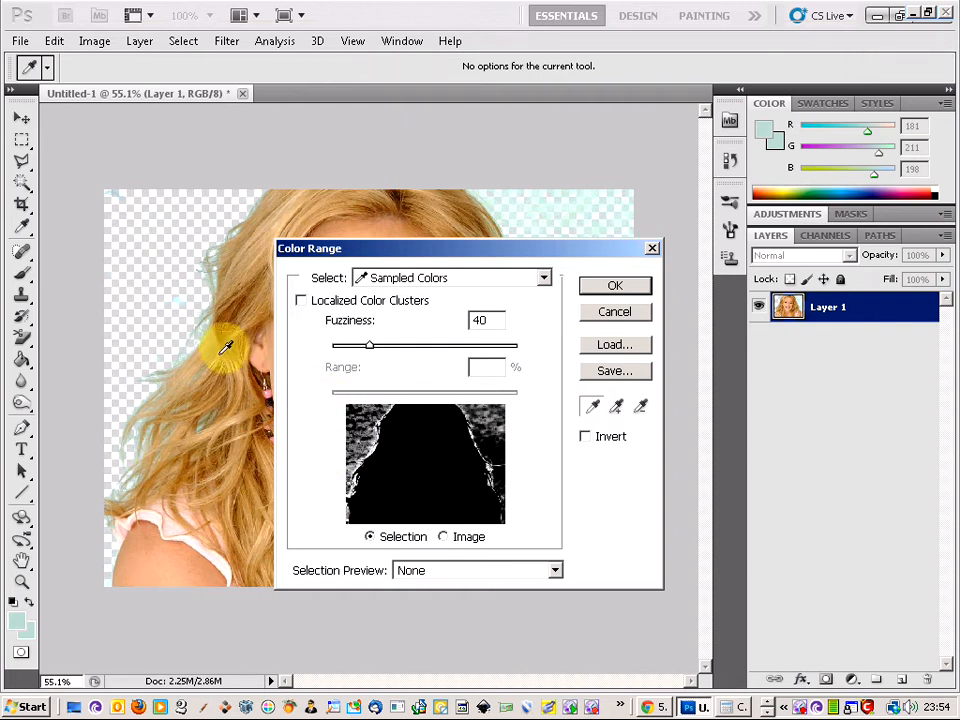
click(200, 324)
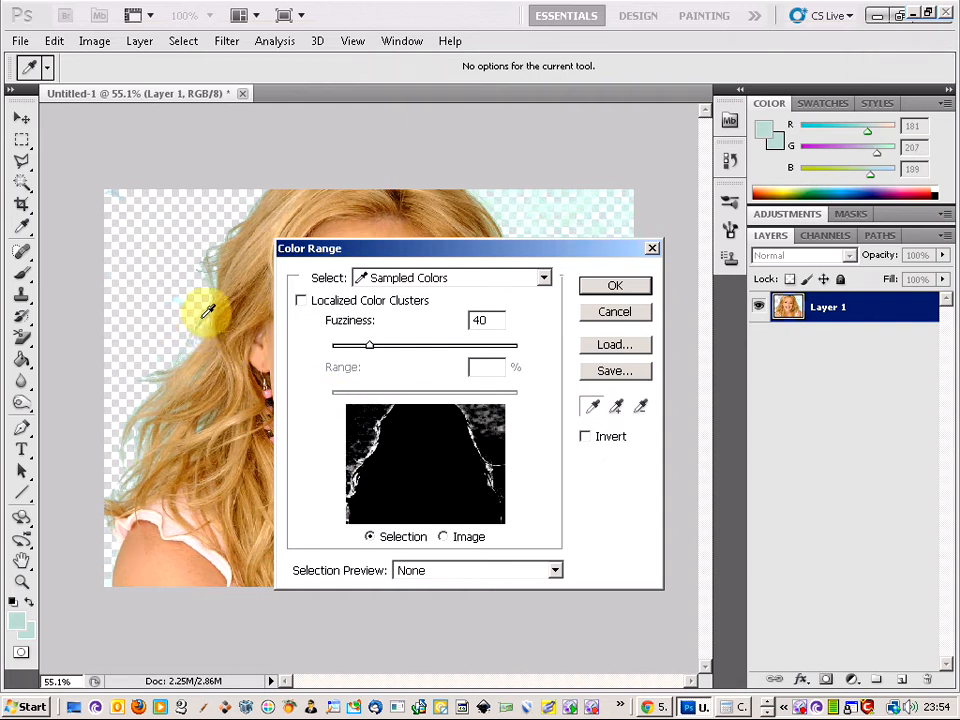
click(207, 313)
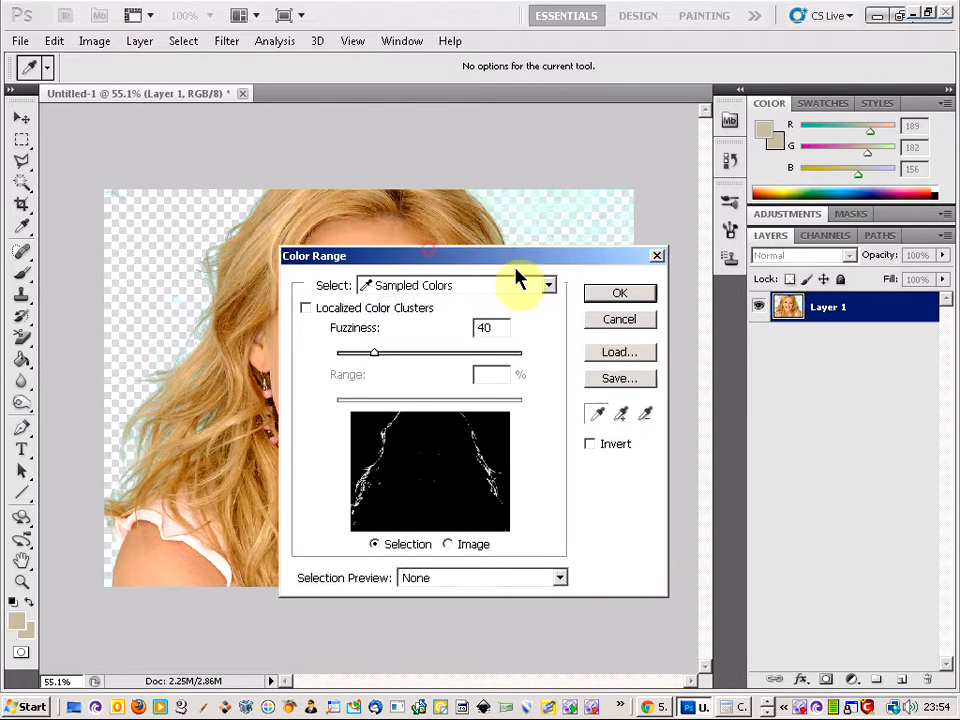
click(613, 288)
key(m)
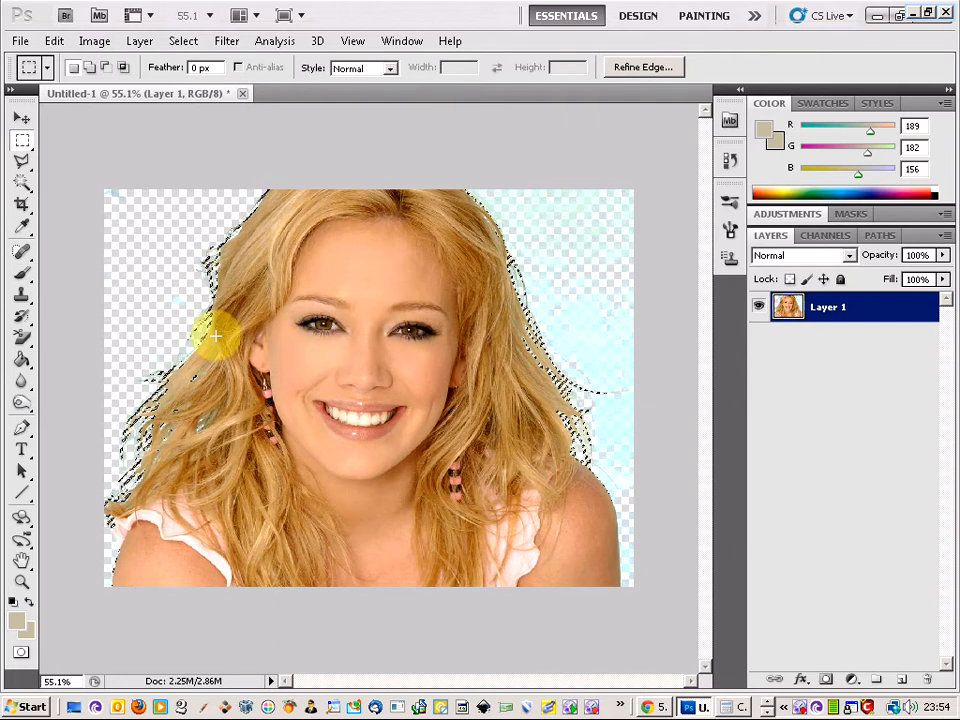
Step: Examine the eyes and the rest of the face for stray selected pixels
scroll(404, 318, up, 4)
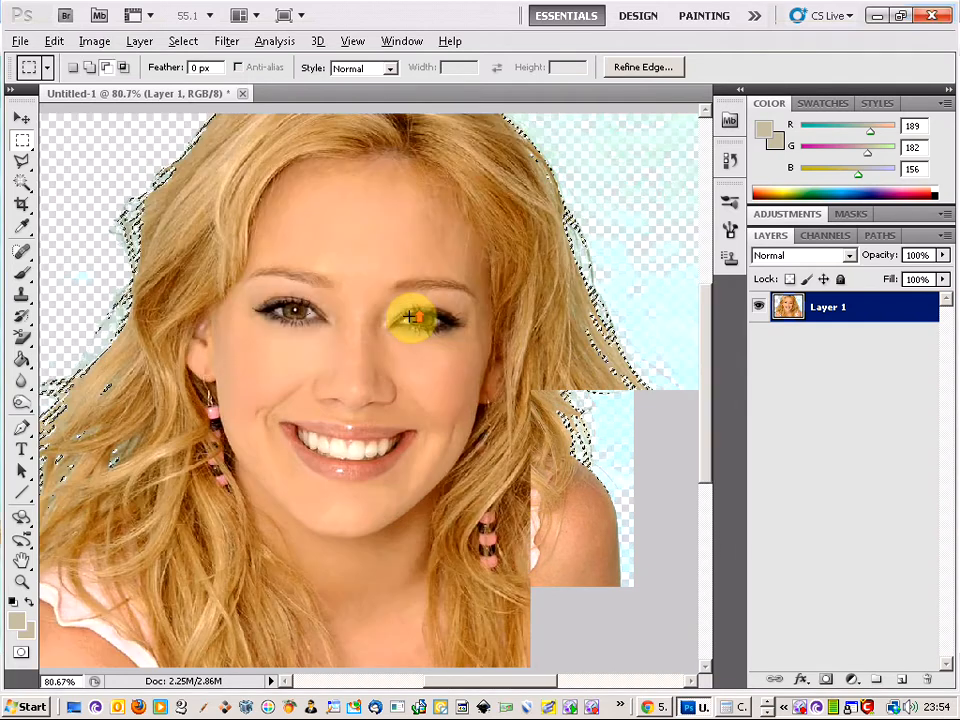
scroll(404, 330, up, 4)
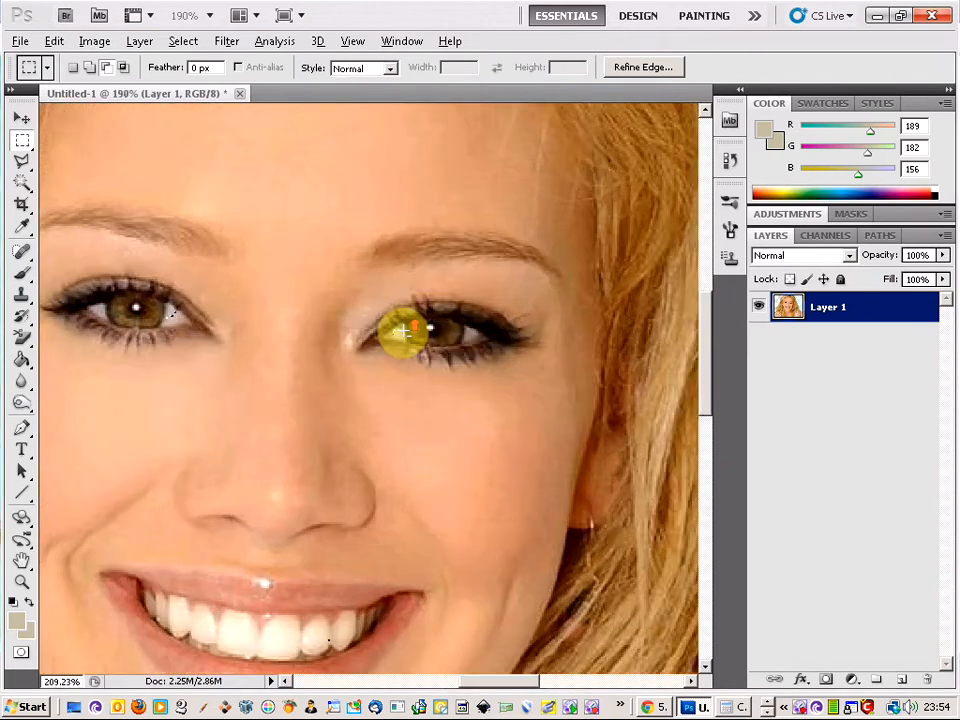
scroll(396, 337, up, 3)
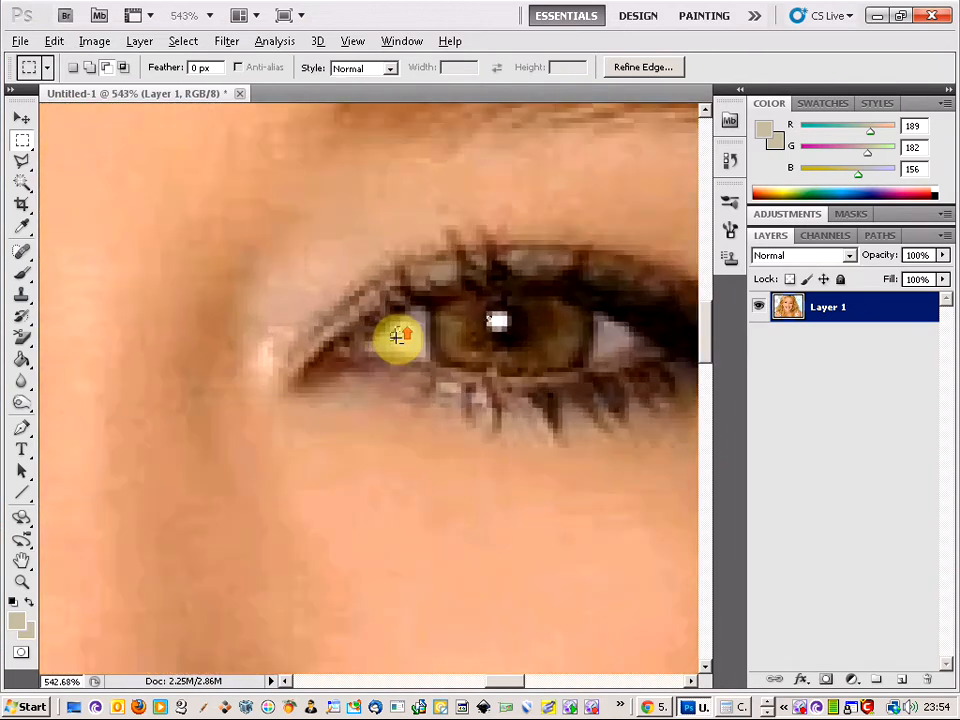
scroll(396, 337, down, 4)
scroll(396, 337, down, 2)
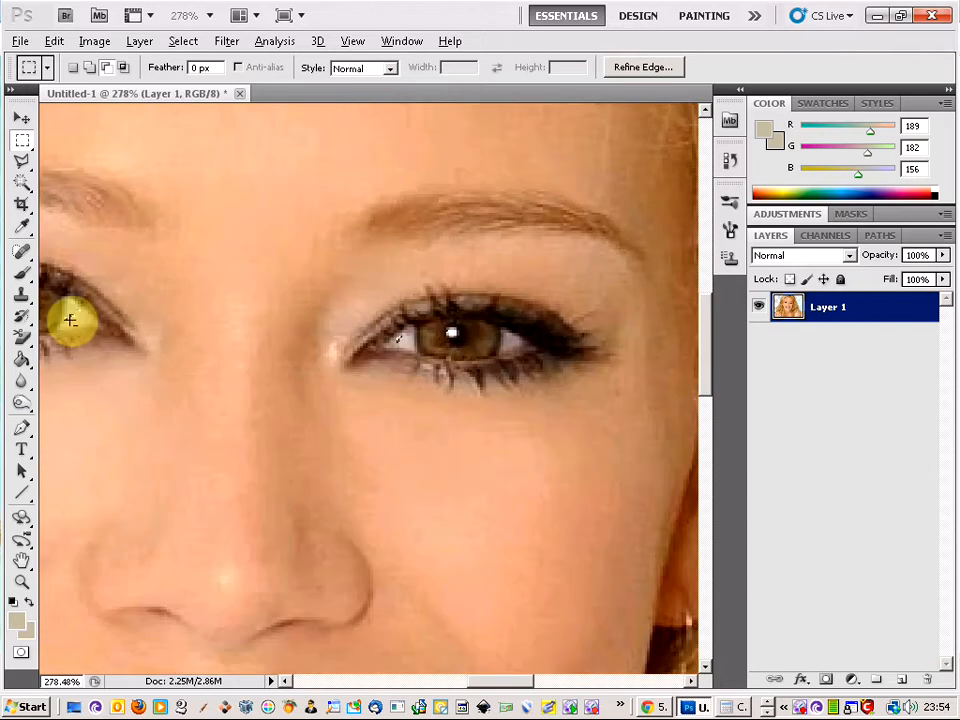
scroll(69, 317, down, 5)
scroll(101, 323, down, 1)
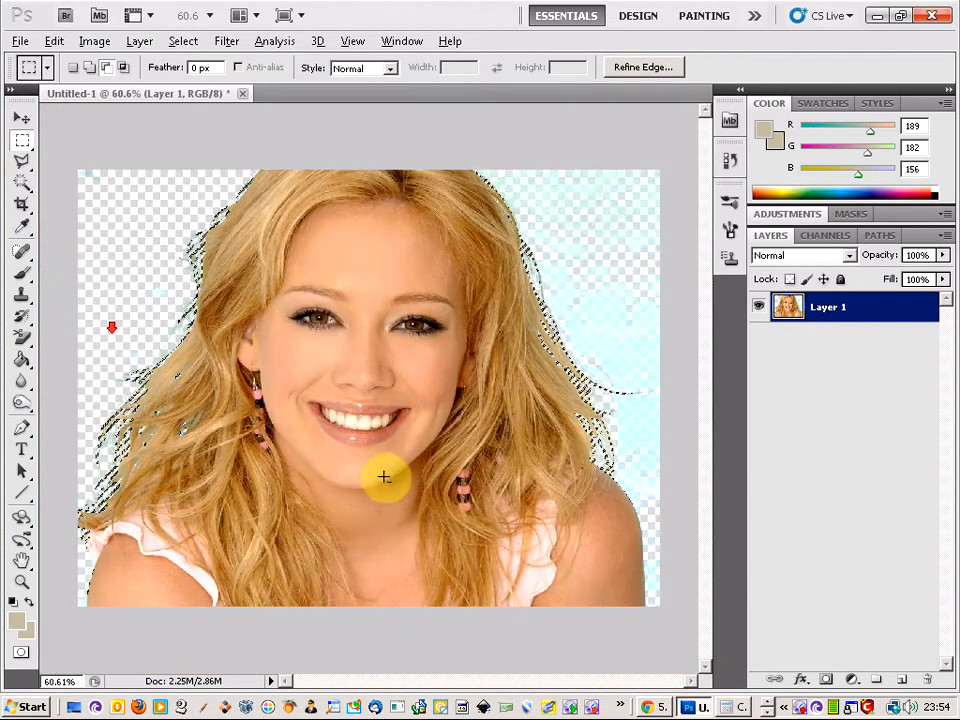
Step: Subtract the stray selected spots in the whites of both eyes from the selection with the Magic Wand at tolerance 36
scroll(405, 333, up, 5)
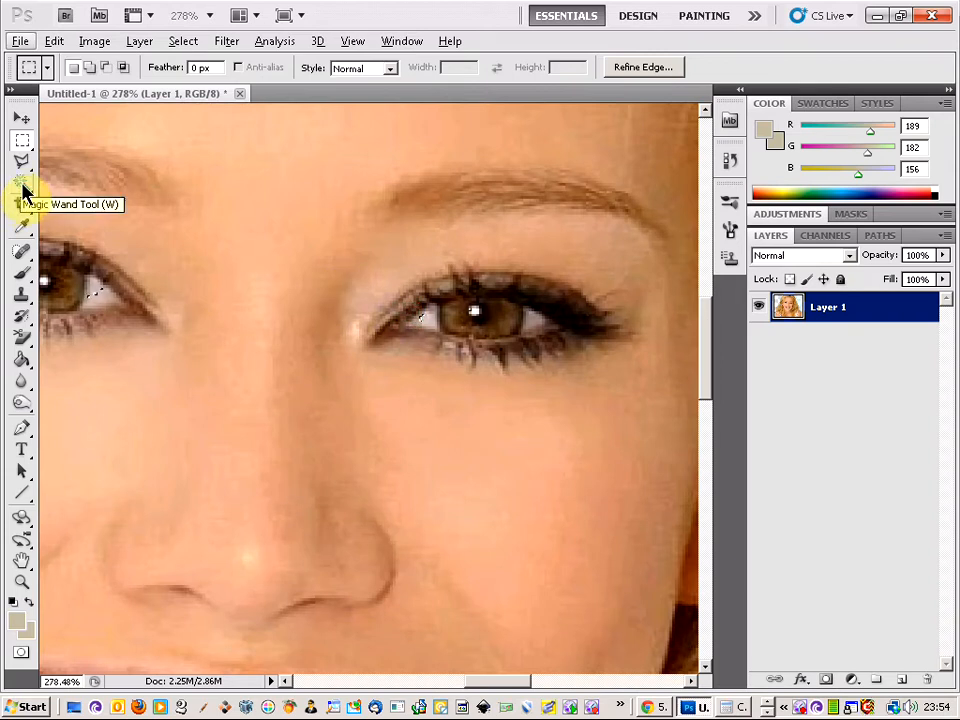
click(22, 184)
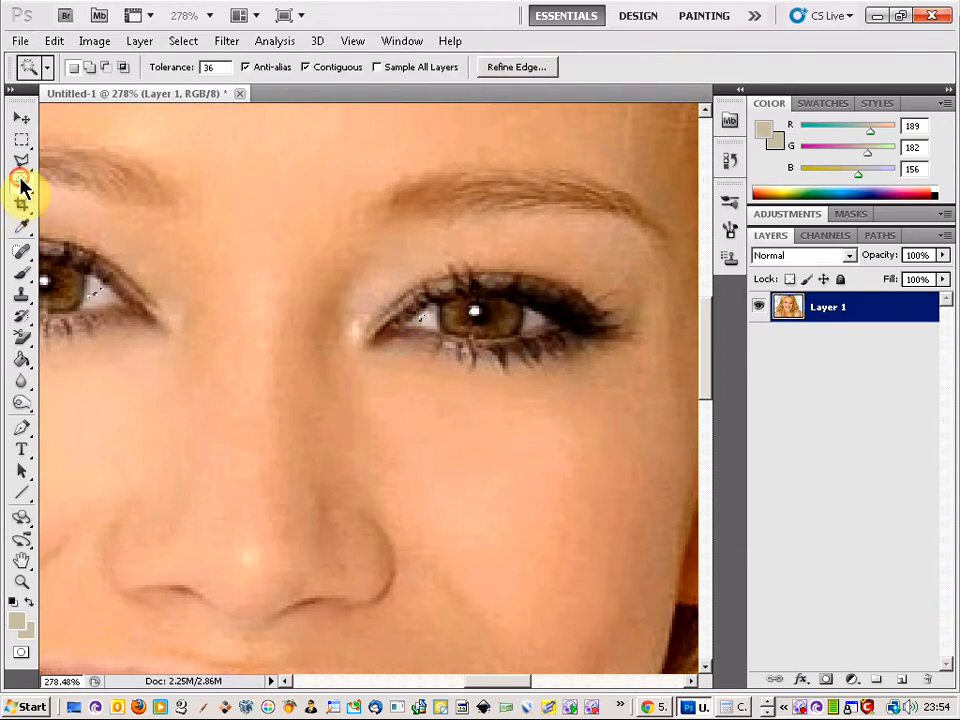
click(105, 68)
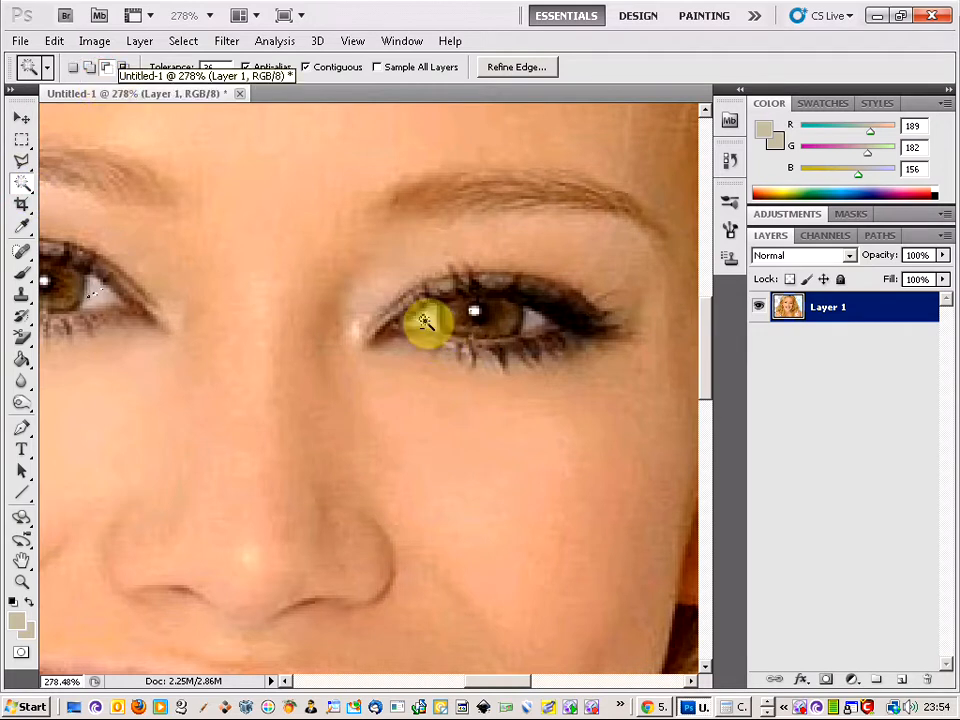
key(ctrl+0)
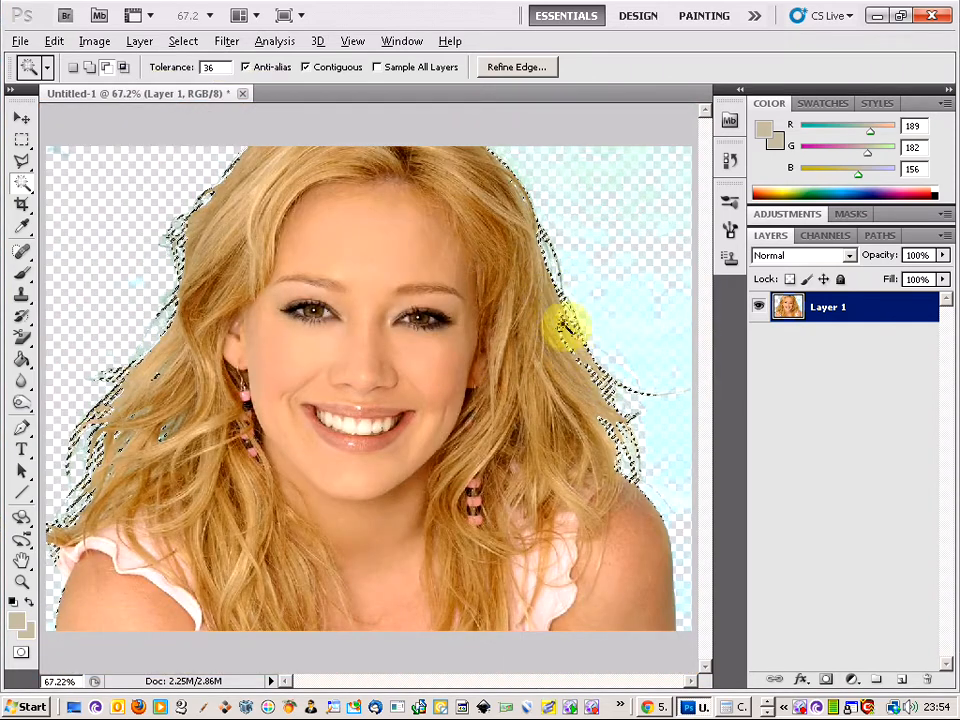
scroll(311, 321, up, 3)
scroll(337, 308, up, 10)
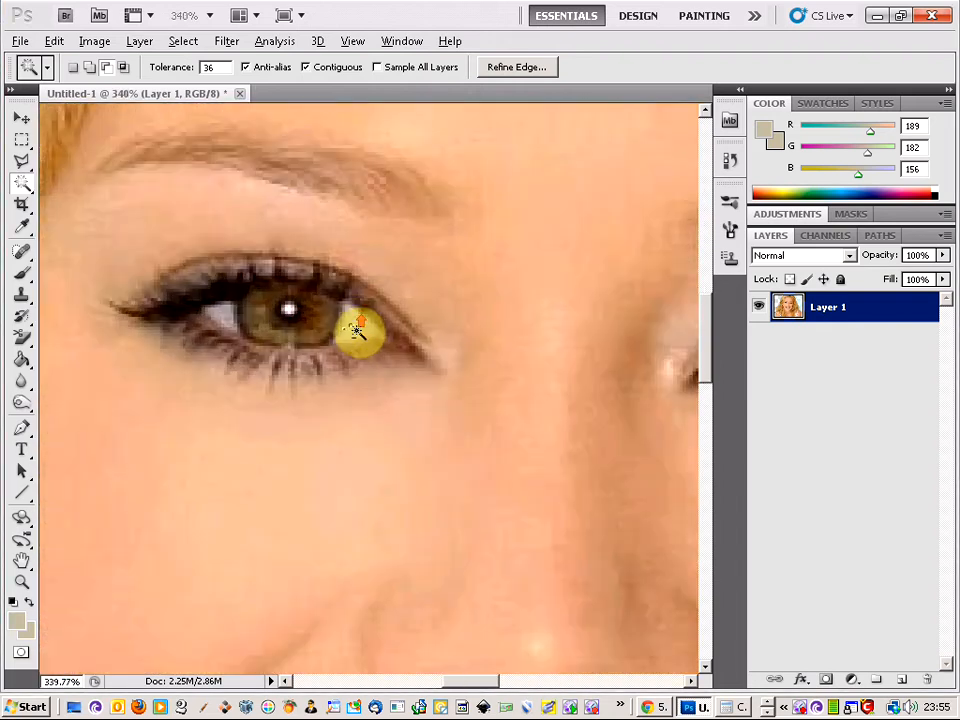
scroll(360, 330, up, 2)
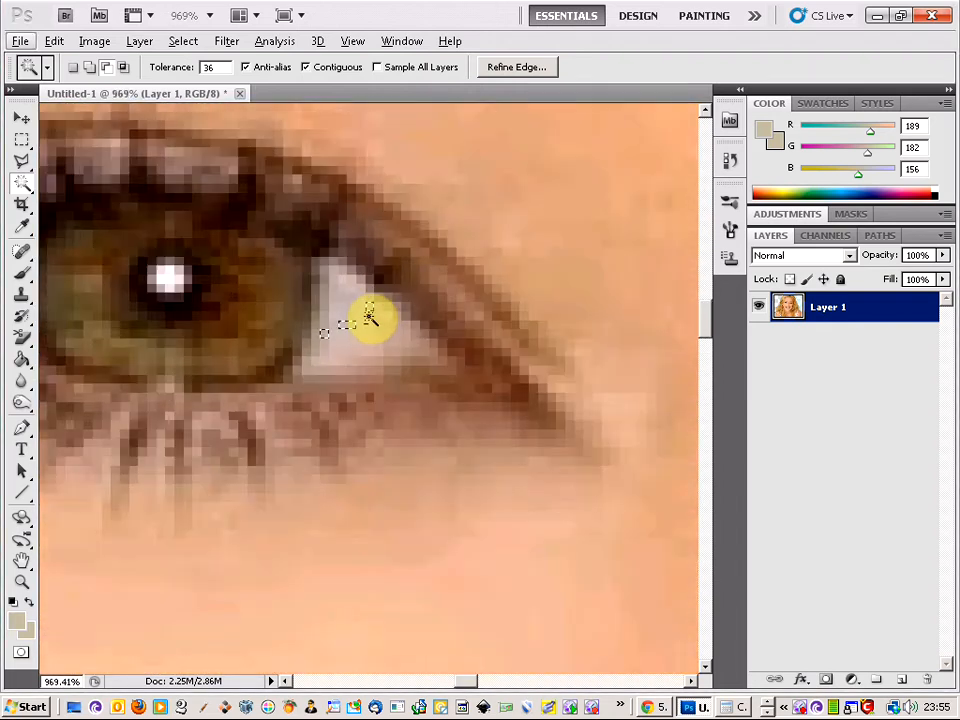
scroll(355, 326, down, 12)
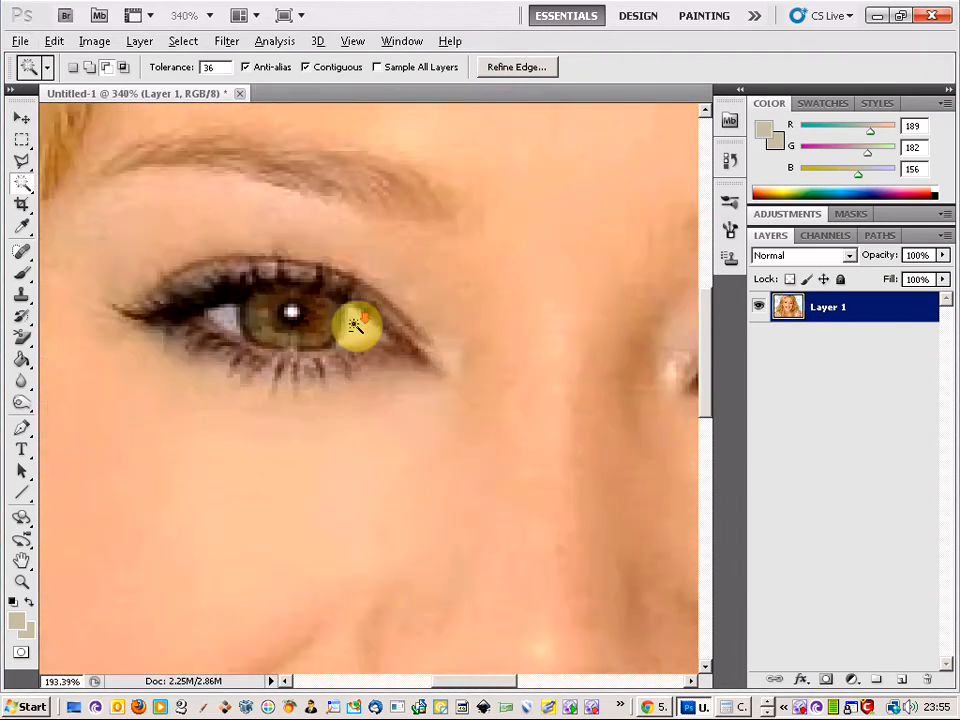
scroll(360, 321, down, 2)
scroll(360, 326, up, 1)
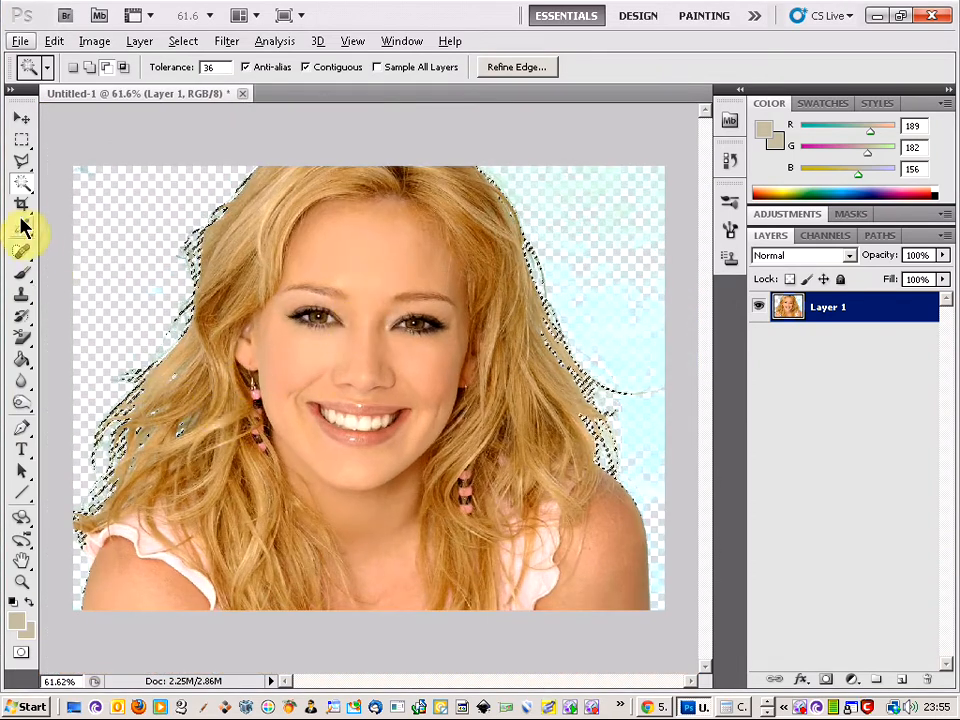
Step: Delete the selected fringe pixels from Layer 1, clear the selection, and check the hair edge for remnants
click(22, 142)
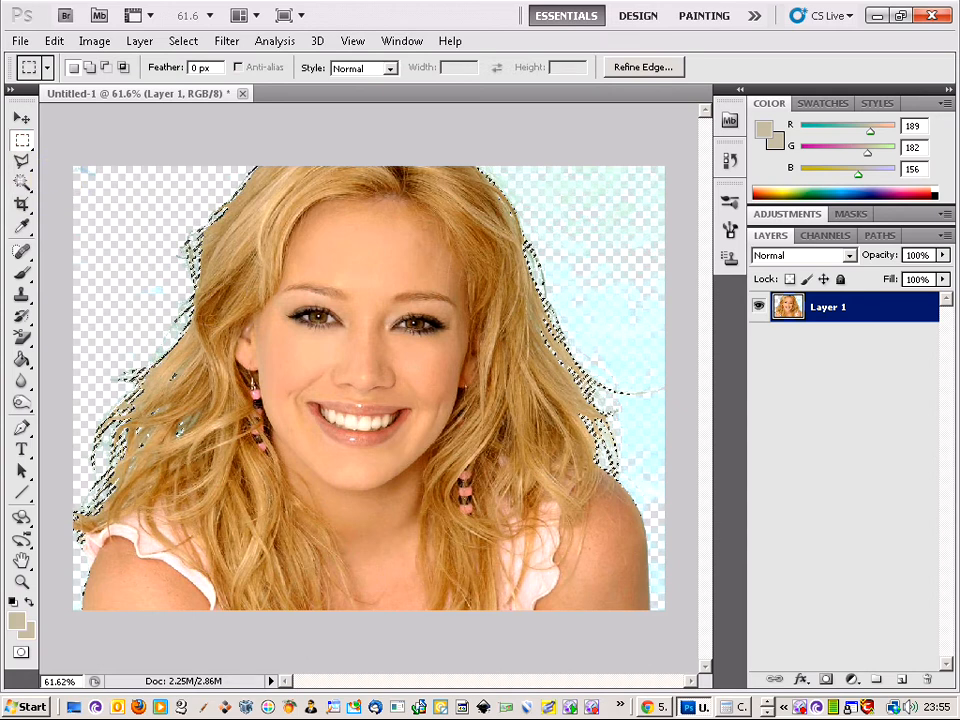
key(ctrl+d)
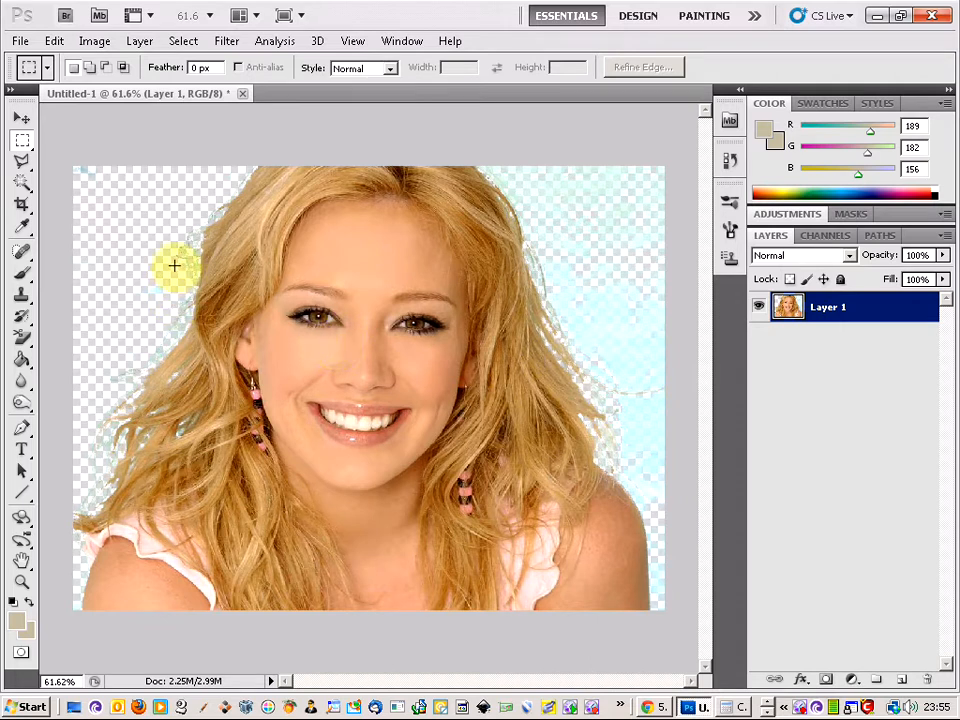
scroll(174, 265, up, 5)
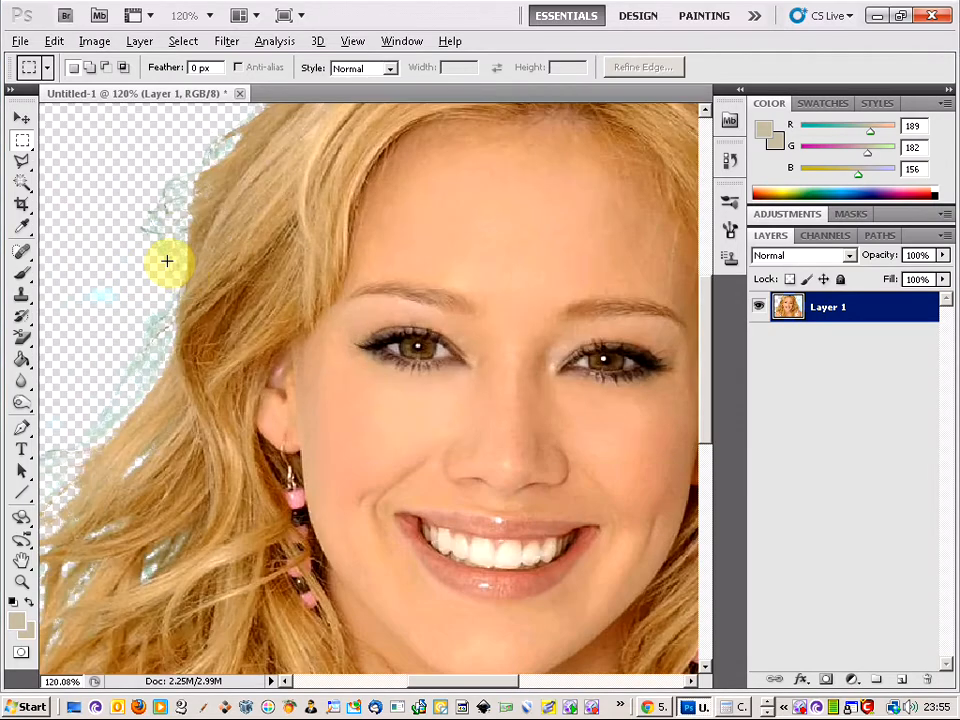
scroll(167, 261, up, 1)
scroll(167, 261, down, 5)
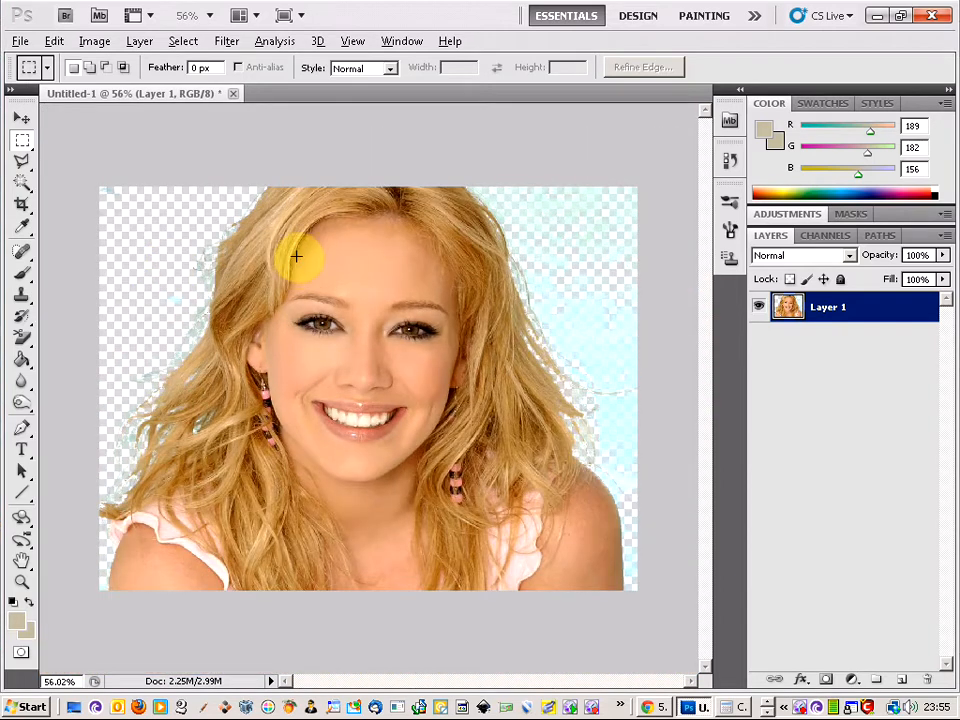
Step: Add a Solid Color fill layer above the photo in bright red with hue 356°, saturation 98% and brightness 98%
click(828, 680)
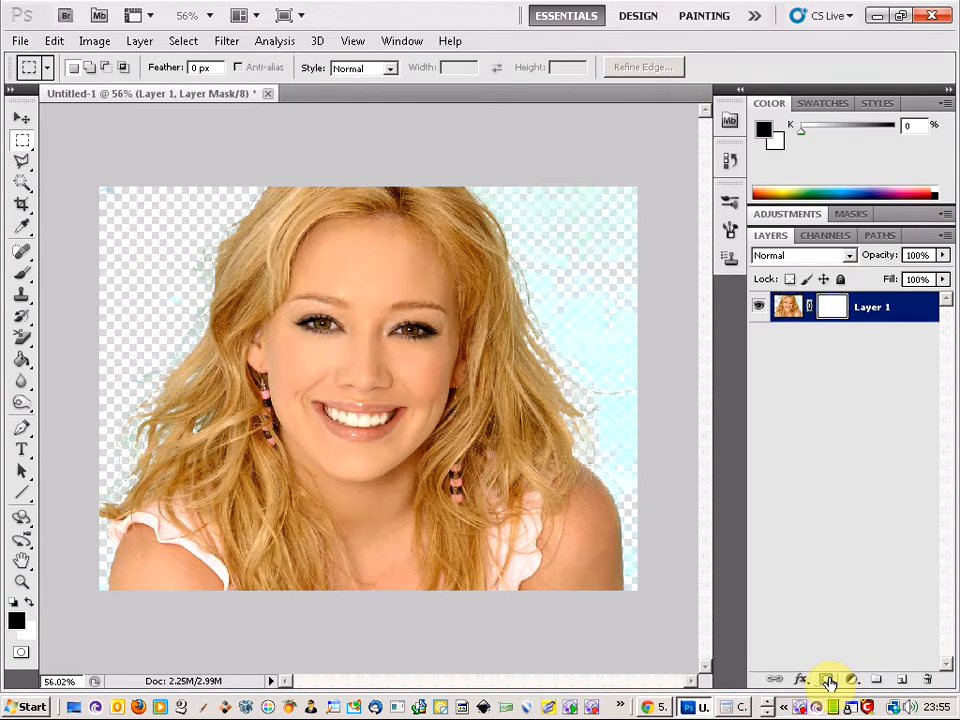
key(ctrl+z)
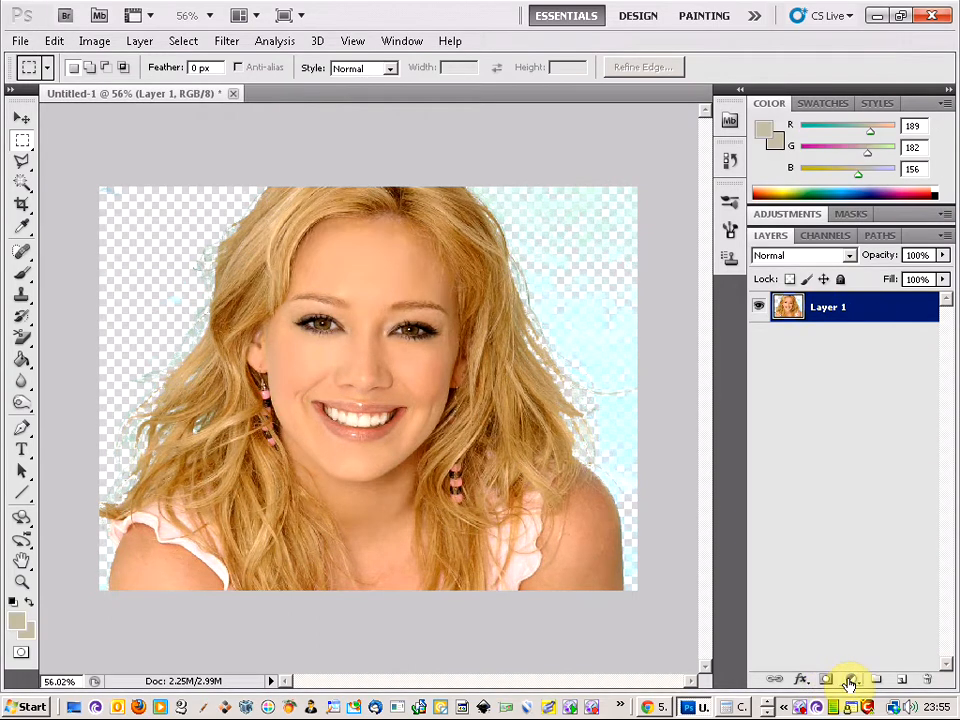
click(902, 680)
click(850, 681)
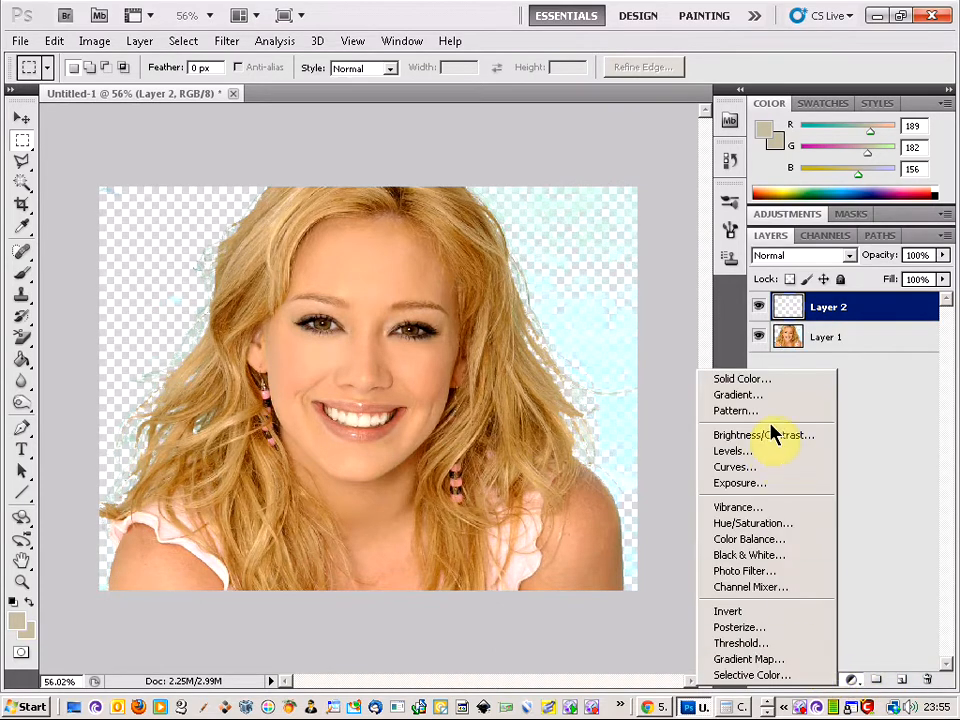
click(772, 380)
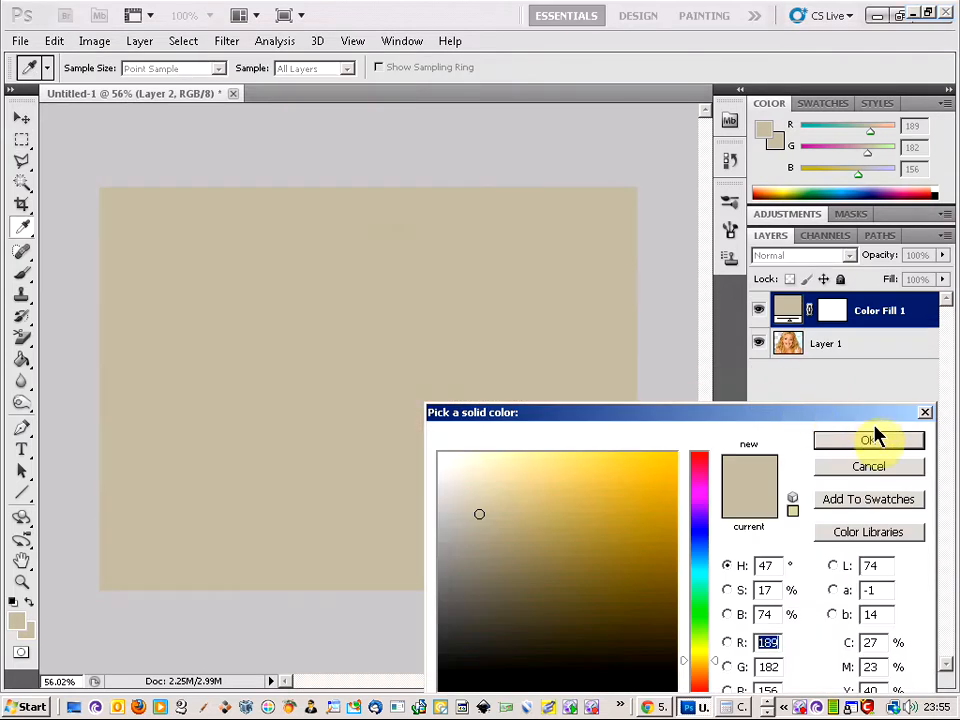
click(673, 457)
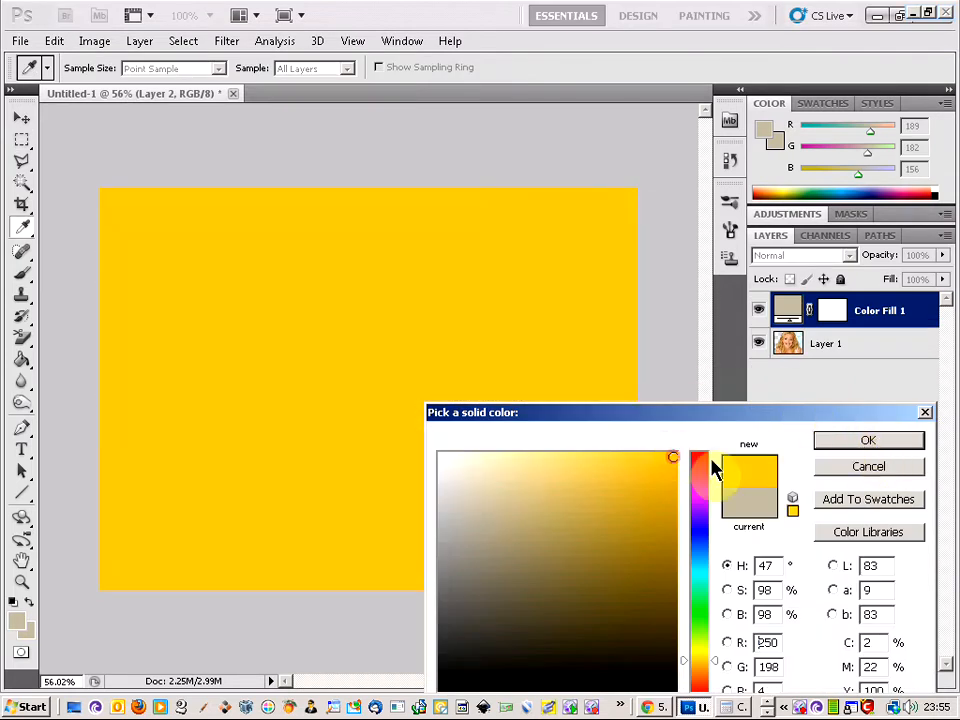
click(701, 457)
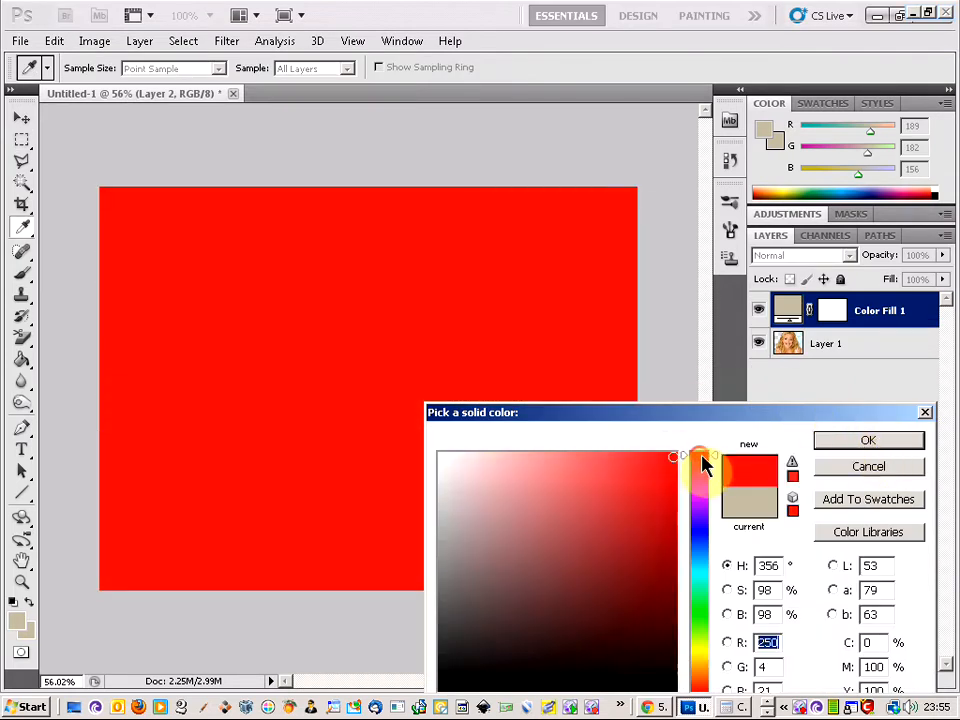
click(867, 441)
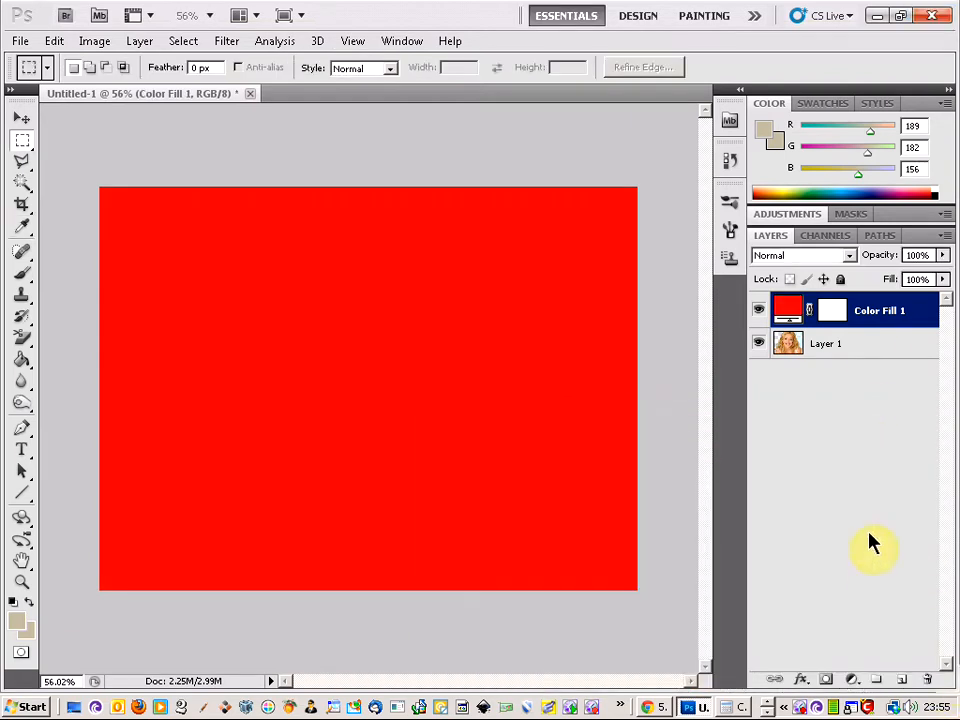
Step: Move the red fill layer beneath Layer 1, make Layer 1 active, and choose the Background Eraser tool
drag(875, 308, 876, 345)
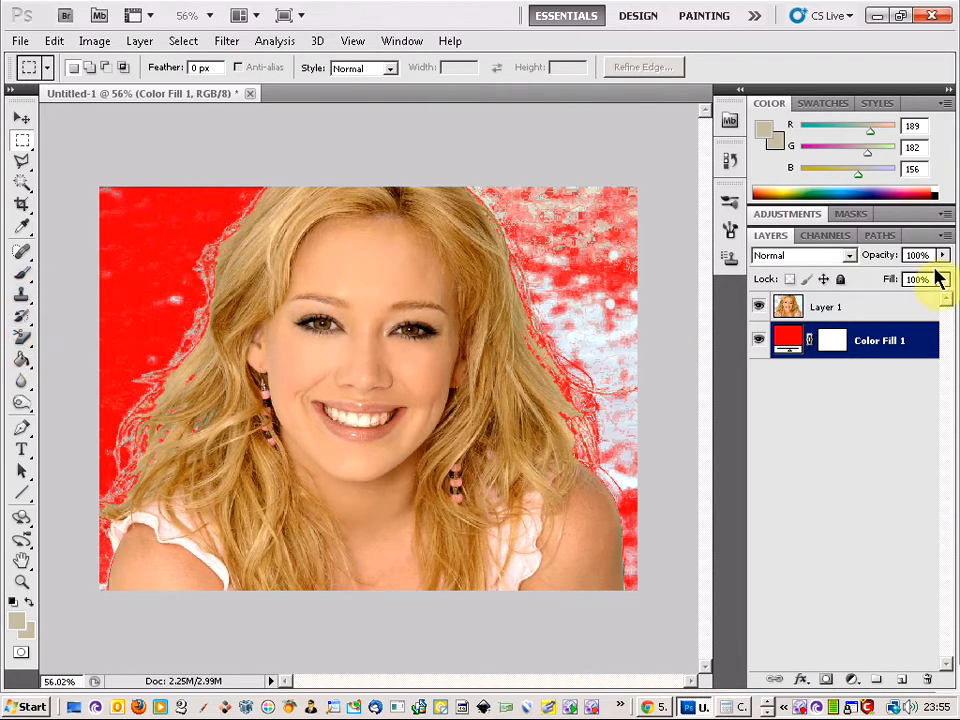
click(877, 310)
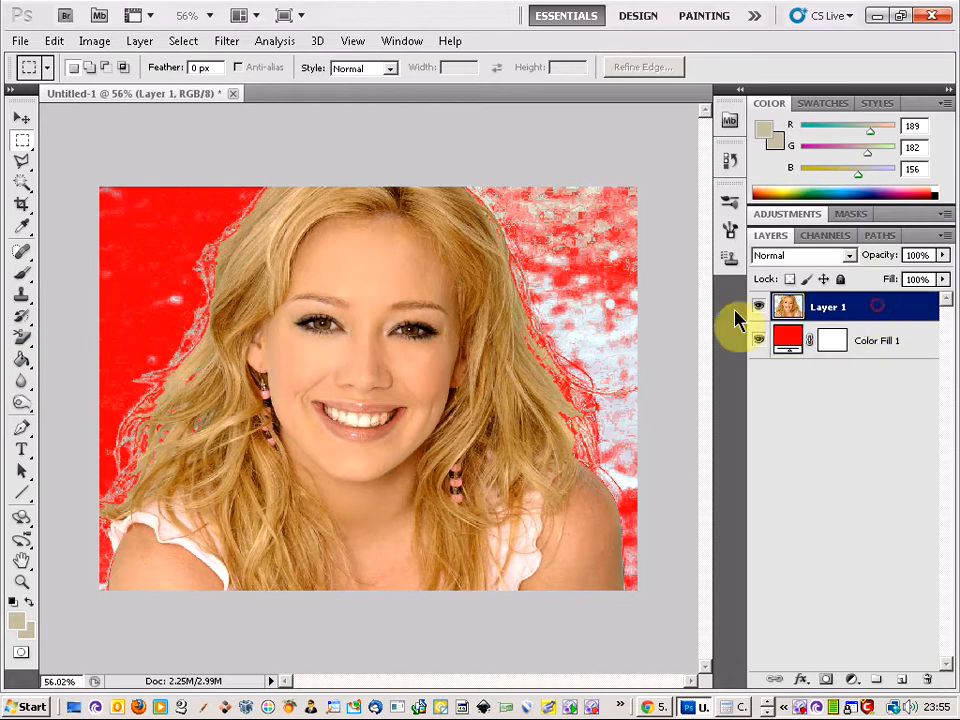
click(22, 345)
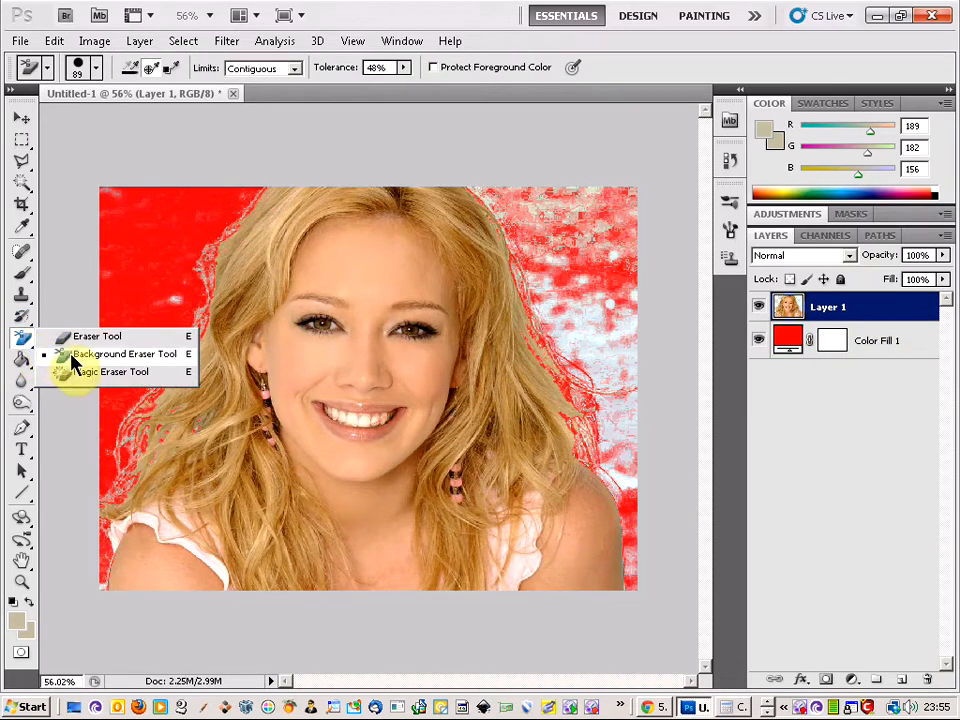
click(70, 353)
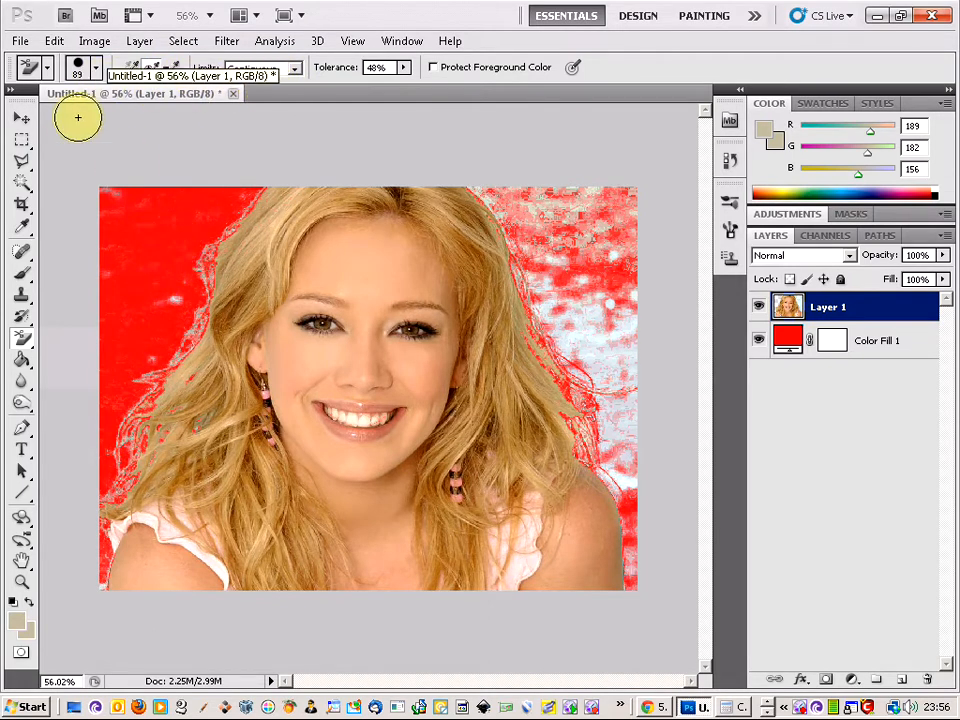
Step: Set the Background Eraser's limits to Discontiguous
click(281, 69)
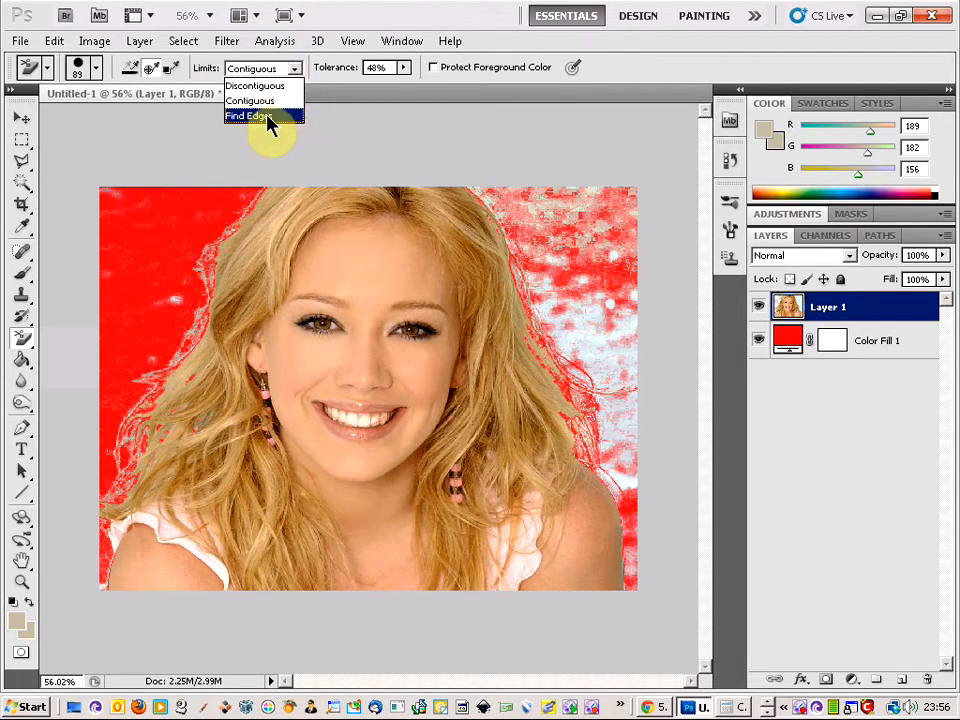
click(295, 70)
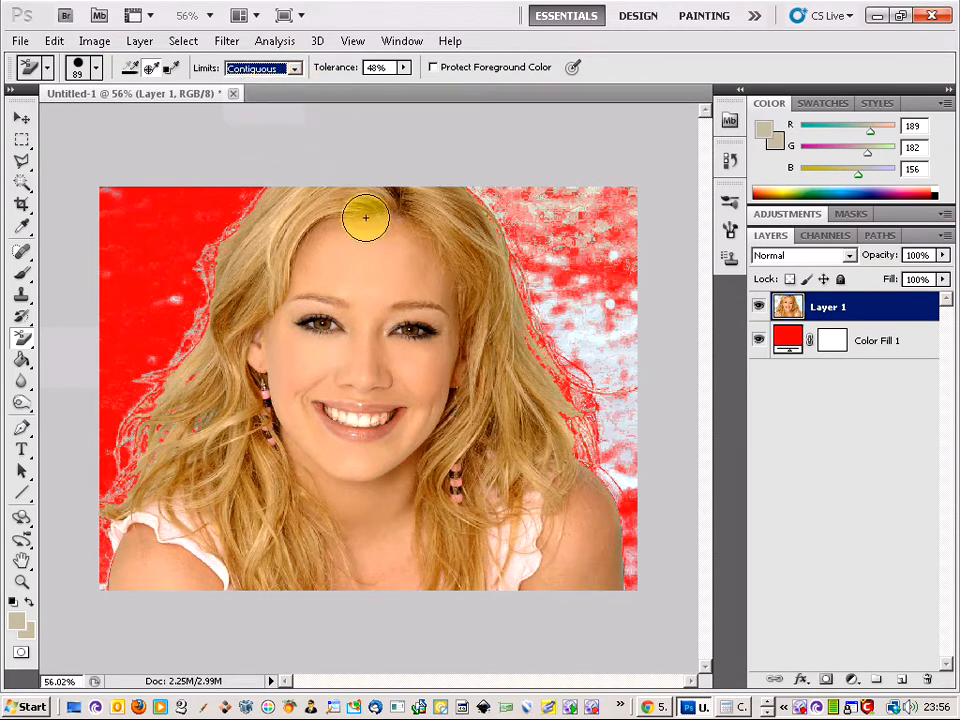
click(277, 70)
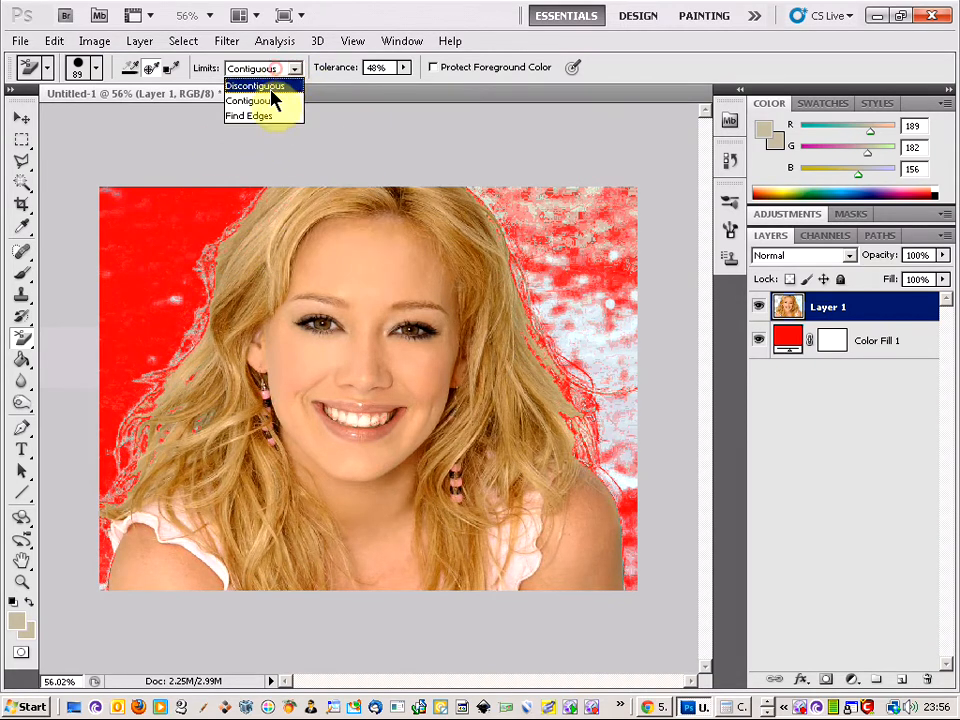
click(269, 88)
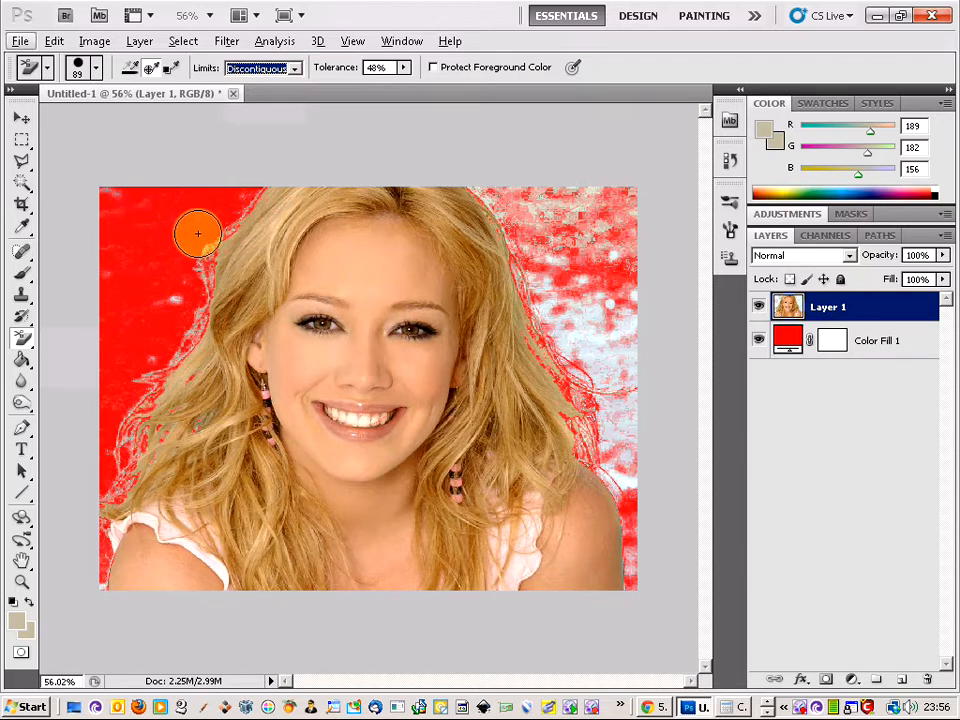
Step: Try to erase the pale remnants along the hair edge beside the forehead on the left side of the portrait
scroll(199, 220, up, 3)
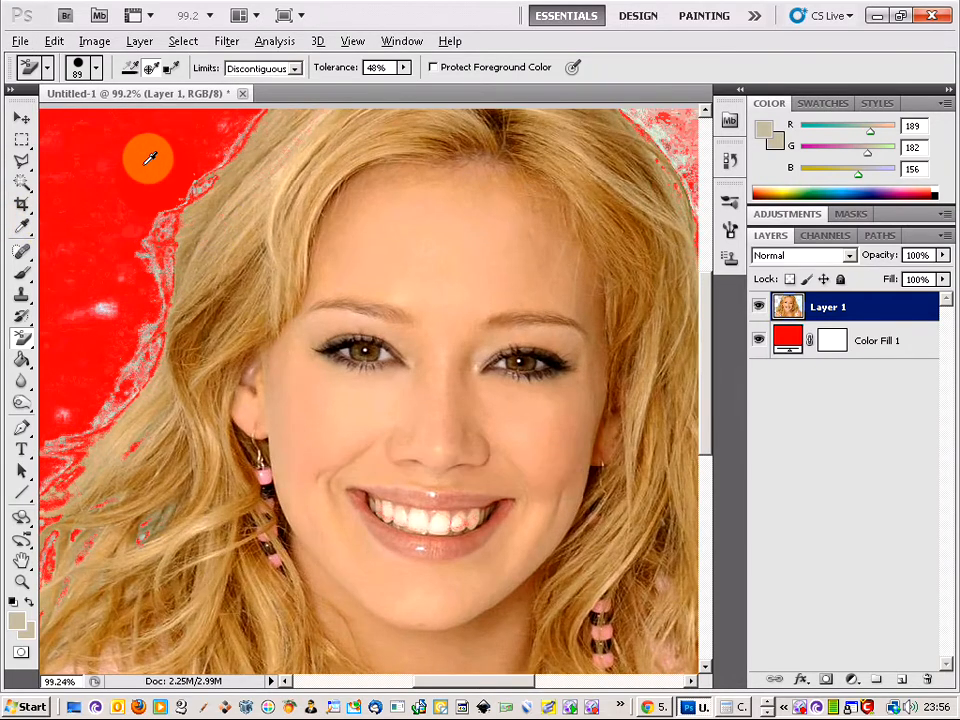
scroll(150, 157, up, 2)
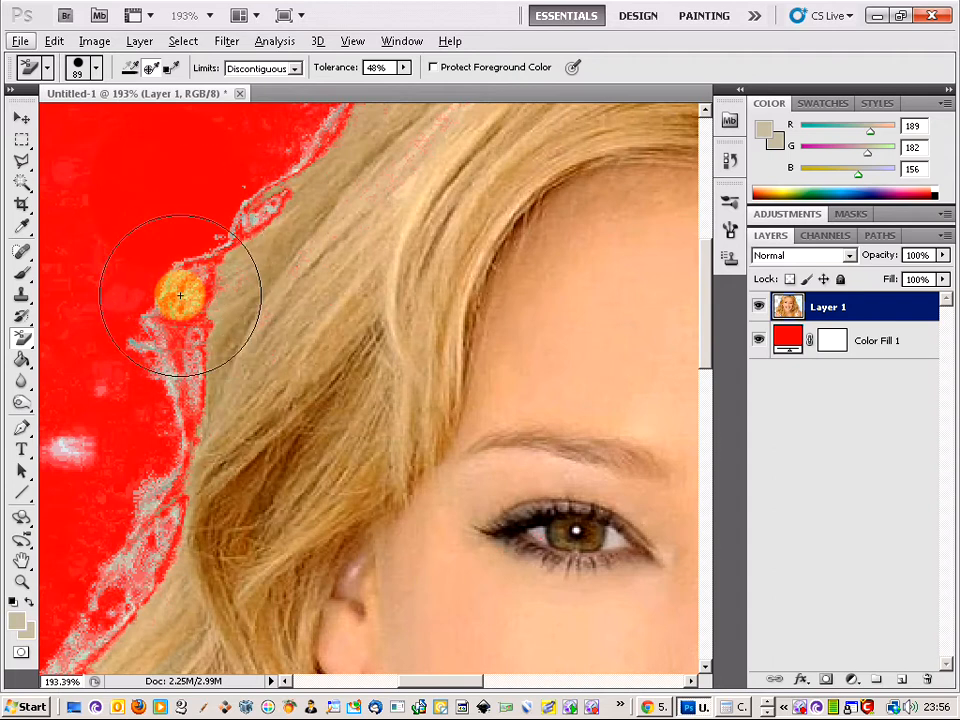
mouse_move(180, 295)
mouse_down()
mouse_move(182, 274)
mouse_move(186, 289)
mouse_move(222, 276)
mouse_move(169, 296)
mouse_move(175, 288)
mouse_move(165, 287)
mouse_move(193, 336)
mouse_move(167, 341)
mouse_move(172, 370)
mouse_move(214, 360)
mouse_move(160, 366)
mouse_move(135, 405)
mouse_move(135, 364)
mouse_move(153, 374)
mouse_up()
scroll(160, 366, down, 3)
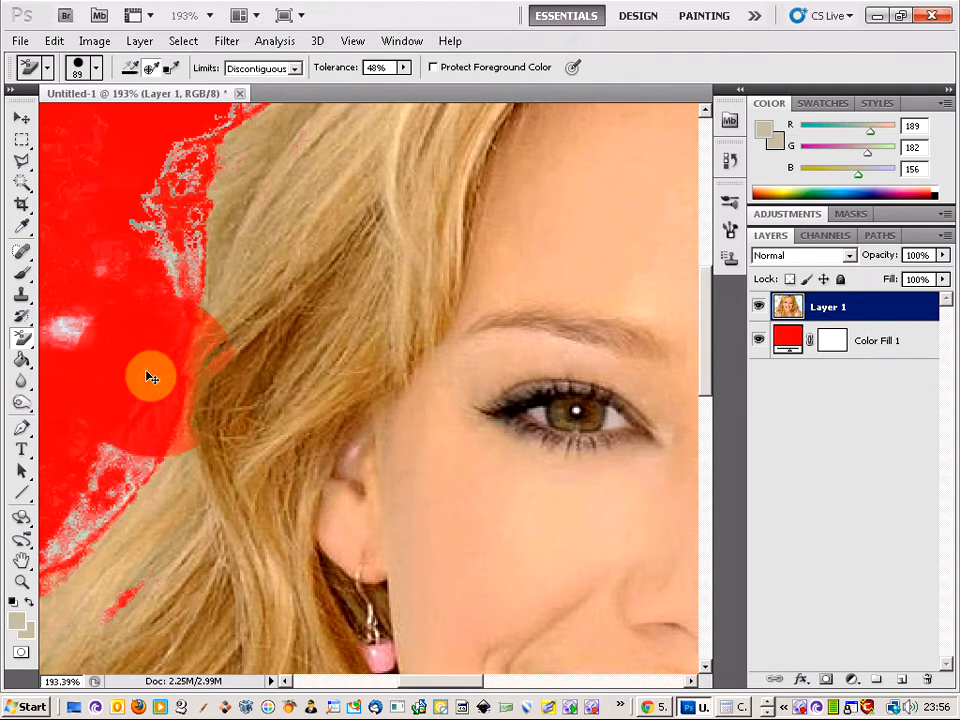
Step: Erase the pale background remnants outside the lower hair strands along the photo's left side with the Background Eraser
scroll(140, 370, down, 3)
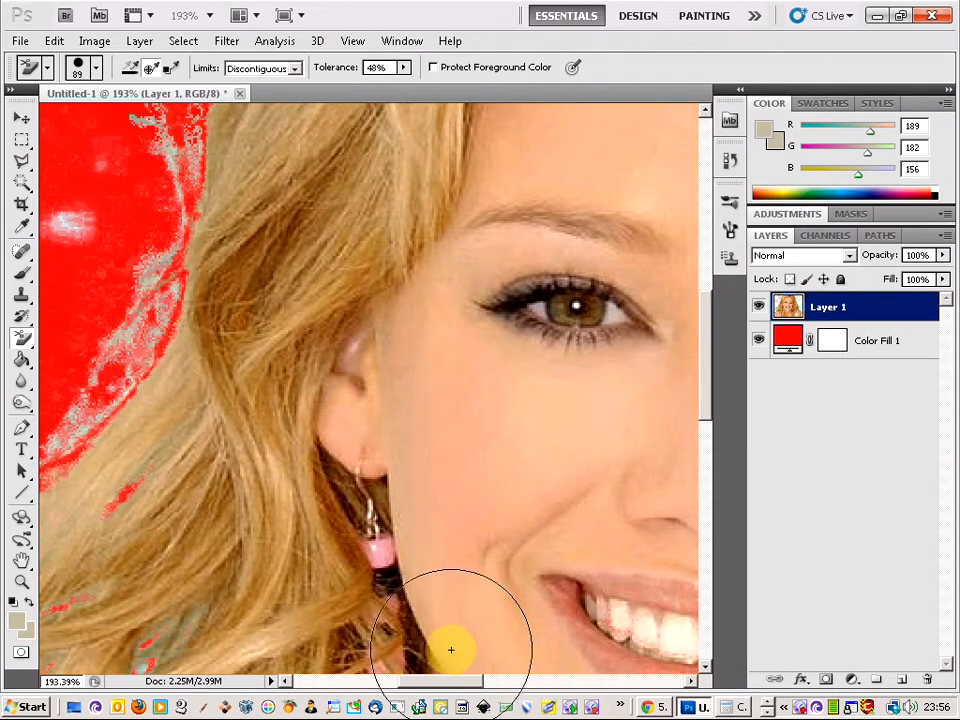
drag(452, 681, 398, 681)
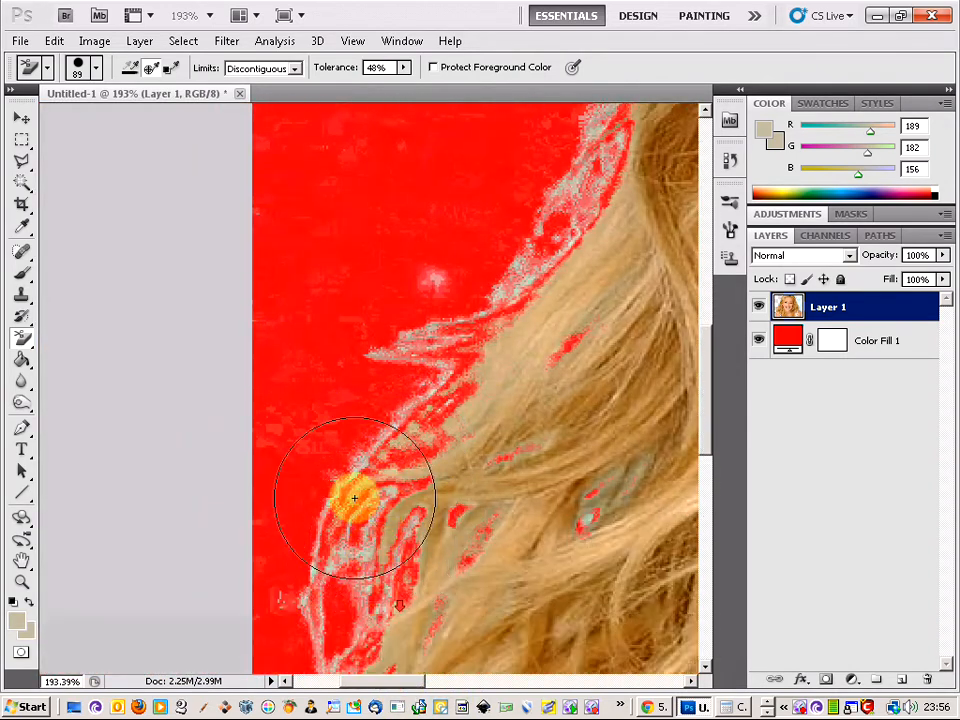
mouse_move(354, 497)
mouse_down()
mouse_move(352, 216)
mouse_move(357, 306)
mouse_move(379, 316)
mouse_move(433, 275)
mouse_up()
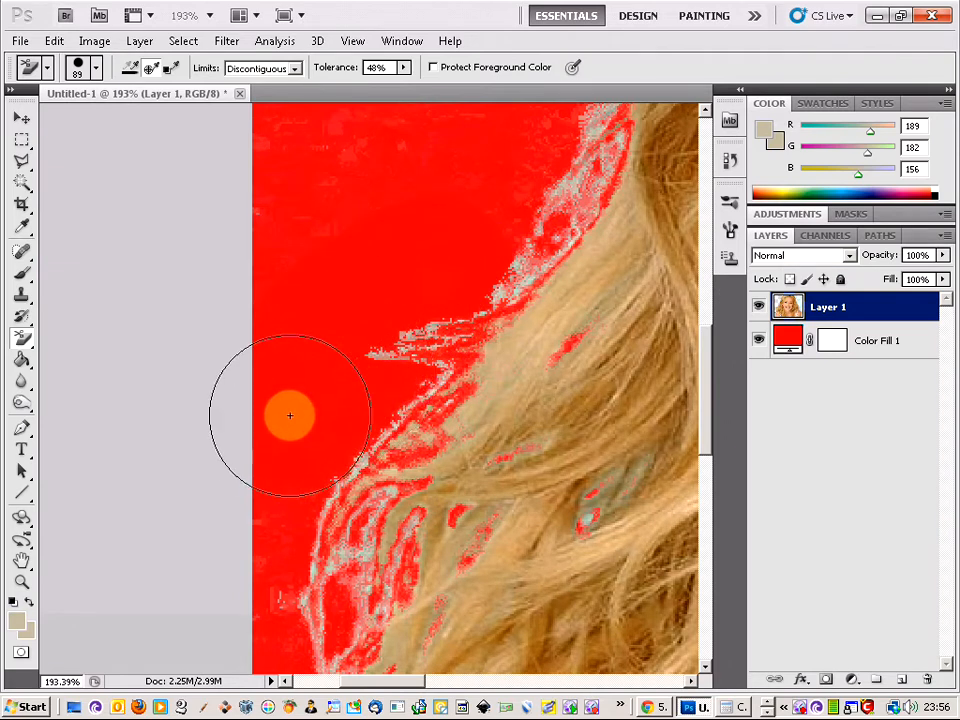
mouse_move(277, 578)
mouse_down()
mouse_move(292, 547)
mouse_move(276, 628)
mouse_move(279, 595)
mouse_up()
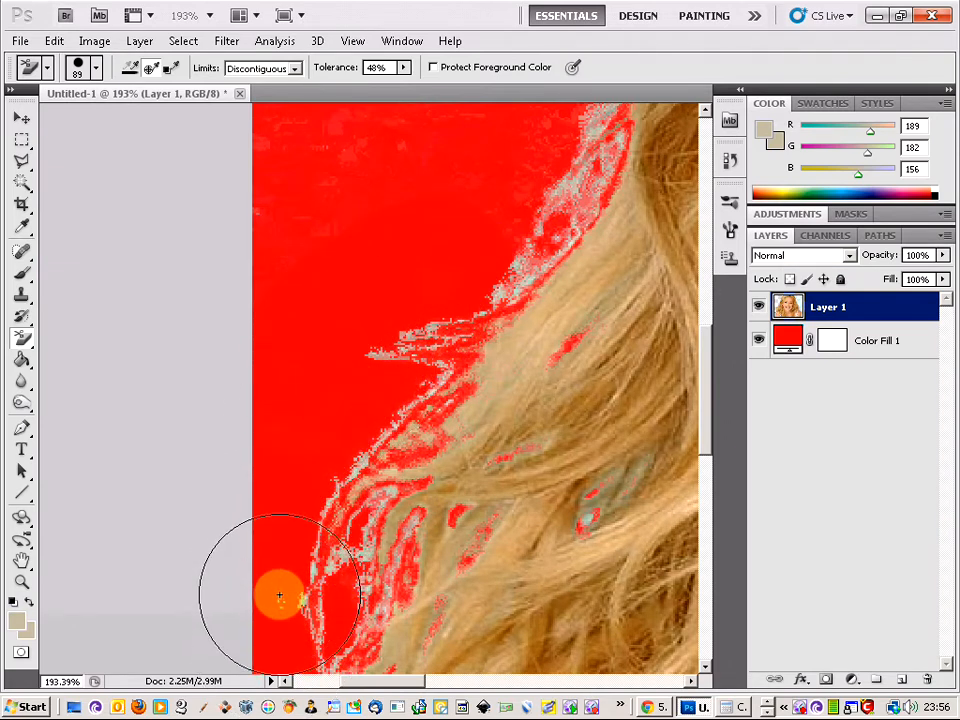
scroll(279, 553, down, 5)
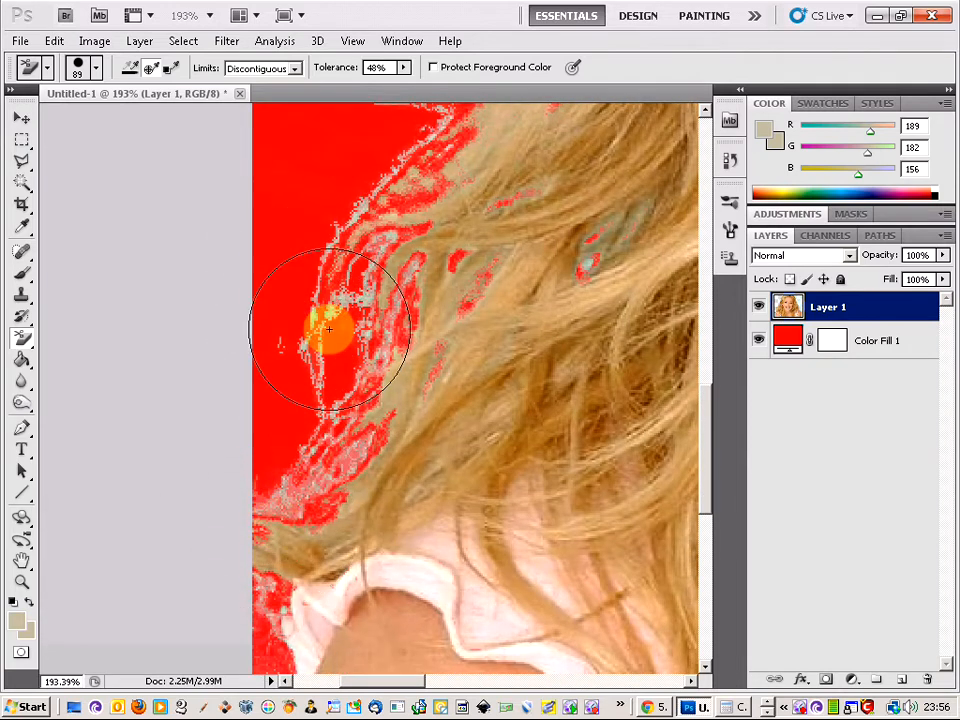
mouse_move(329, 328)
mouse_down()
mouse_move(315, 312)
mouse_move(315, 288)
mouse_move(310, 372)
mouse_move(278, 406)
mouse_move(264, 465)
mouse_move(268, 411)
mouse_move(313, 392)
mouse_move(292, 409)
mouse_up()
Step: Undo the last eraser stroke between the photo's left border and the shoulder
scroll(311, 372, down, 6)
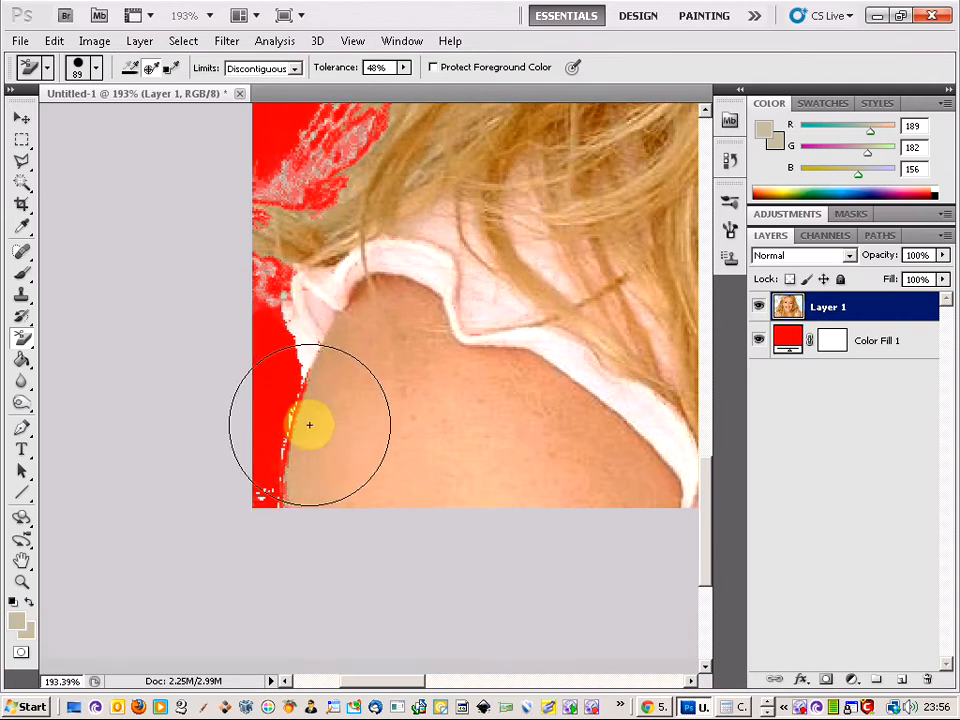
scroll(298, 424, up, 5)
scroll(308, 422, up, 1)
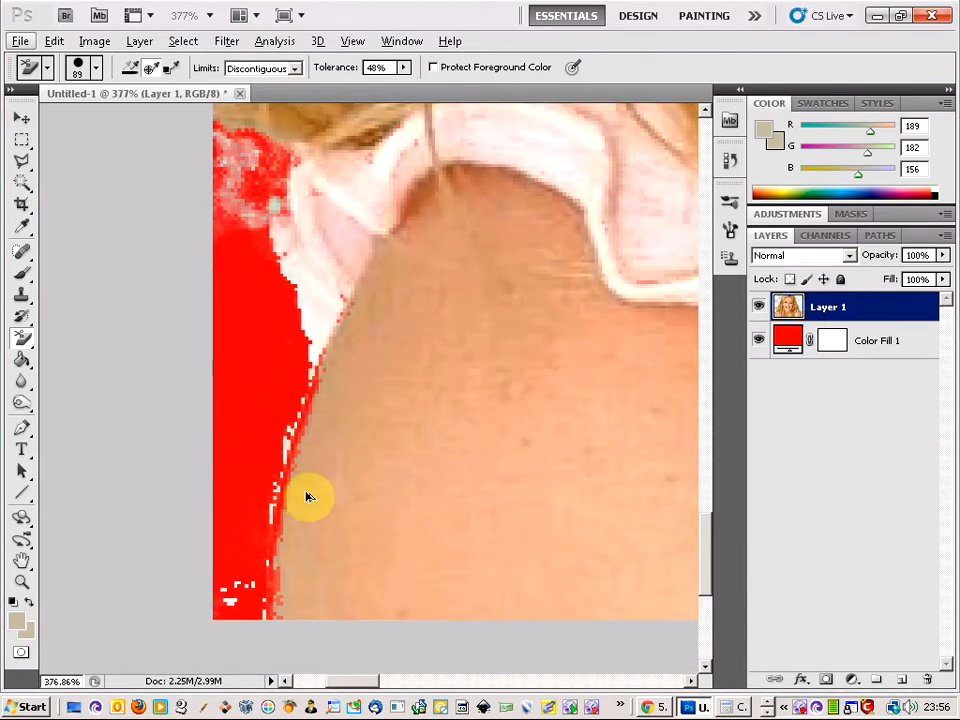
key(ctrl+z)
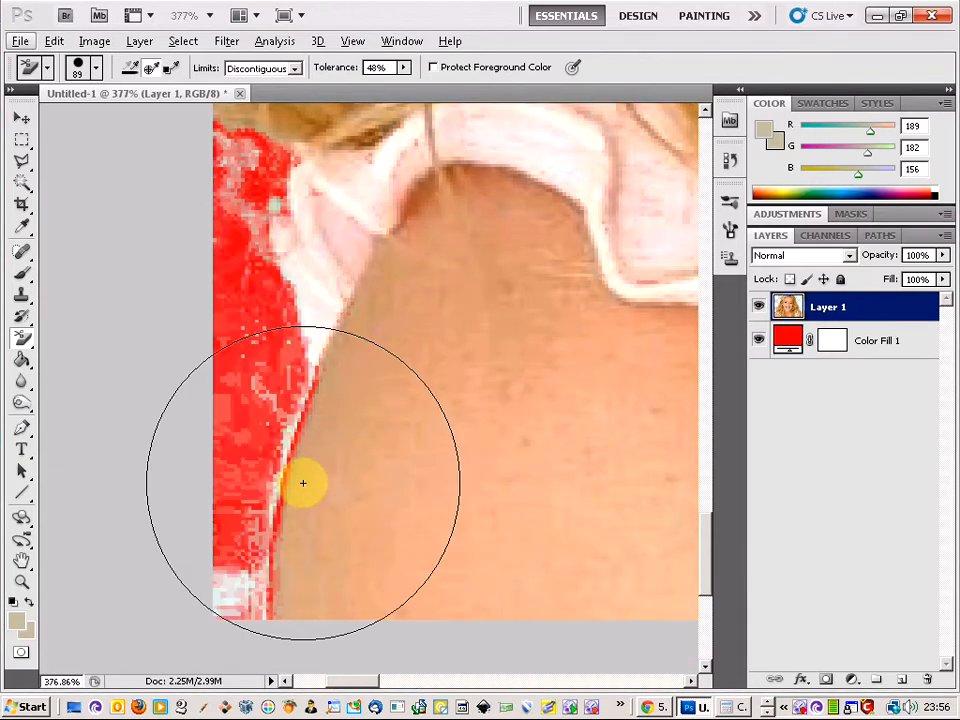
Step: Set the Background Eraser's limits to Find Edges and try erasing the remnants between the photo's left border and the shoulder
click(272, 68)
click(250, 116)
mouse_move(252, 370)
mouse_down()
mouse_move(238, 561)
mouse_move(224, 604)
mouse_move(227, 486)
mouse_move(231, 604)
mouse_move(257, 499)
mouse_move(268, 497)
mouse_move(266, 510)
mouse_move(279, 424)
mouse_move(272, 210)
mouse_up()
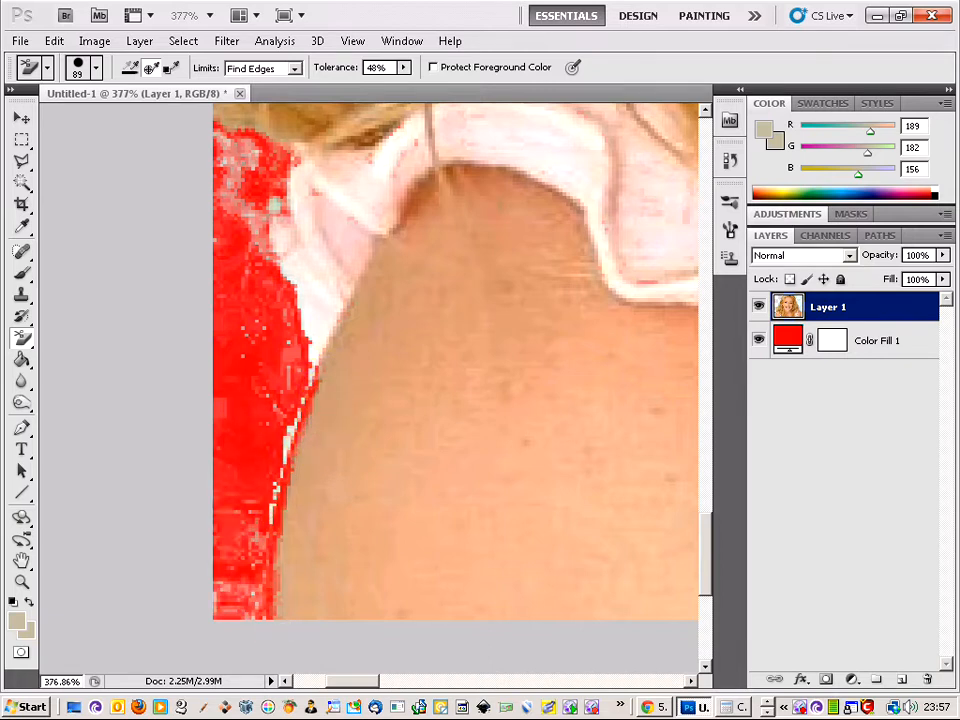
key(ctrl+alt+z)
key(ctrl+alt+z)
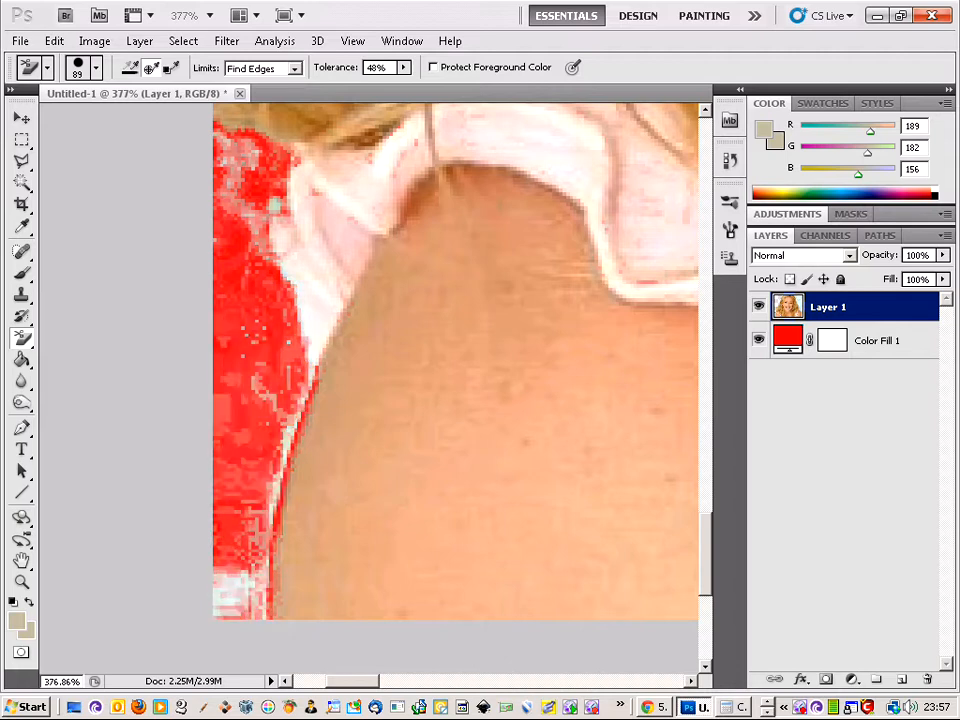
Step: Make the Color Fill 1 layer active and examine the shoulder edge and the teeth up close against the red fill
key(alt+bracketleft)
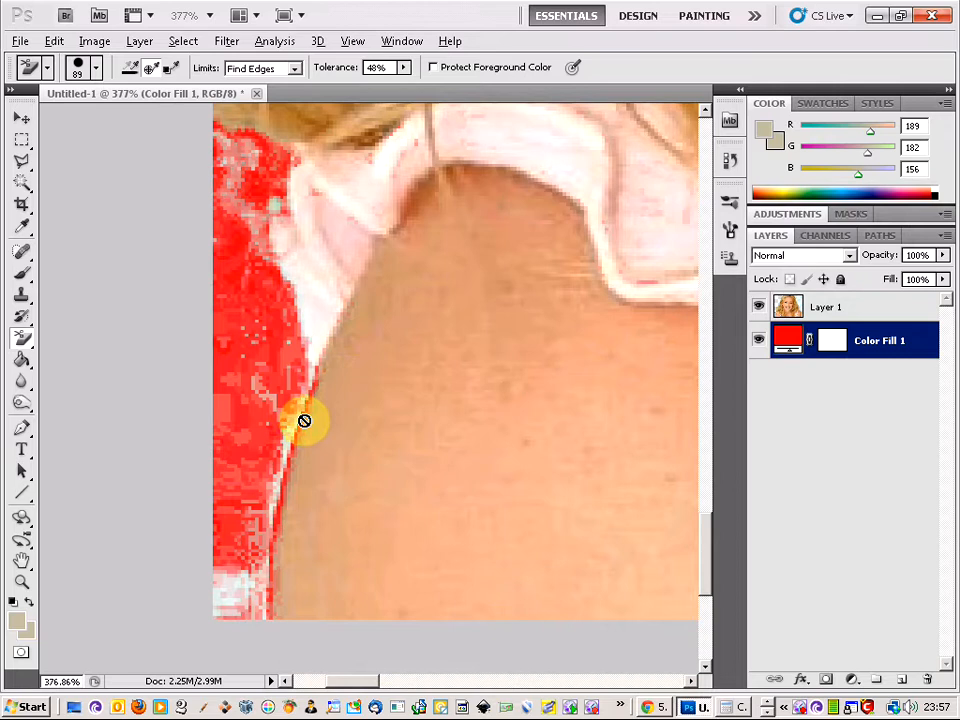
scroll(297, 404, down, 2)
scroll(297, 404, up, 6)
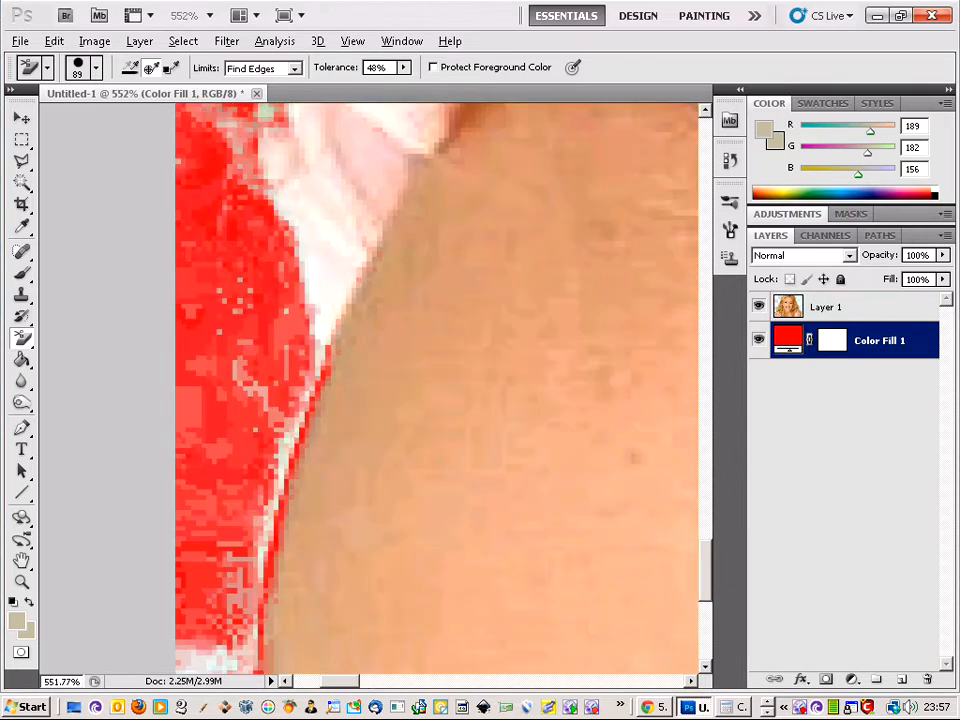
scroll(305, 404, up, 1)
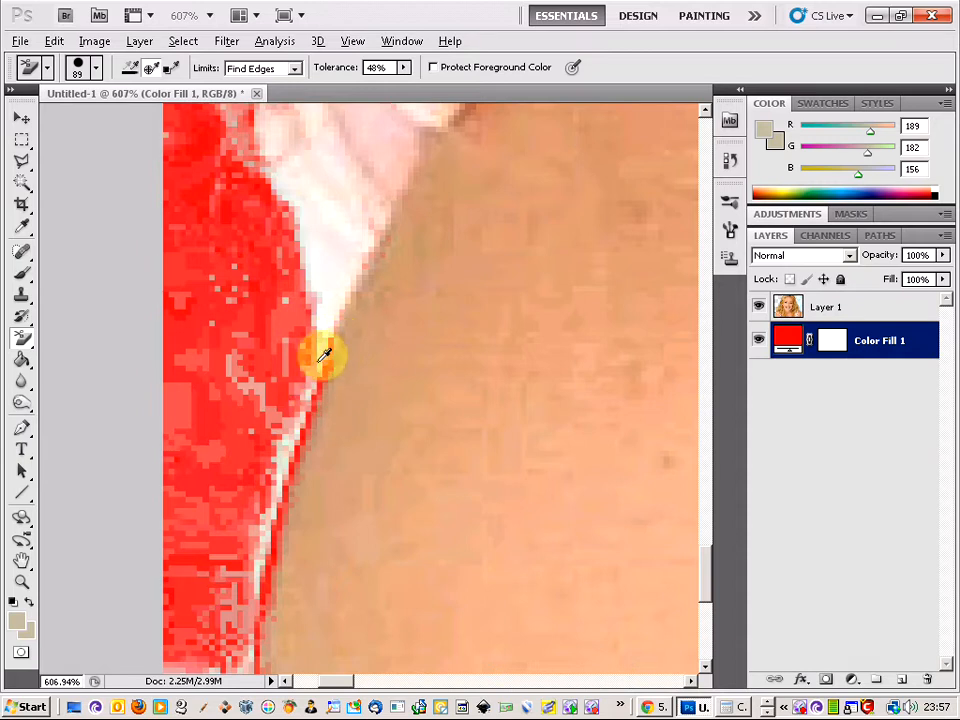
scroll(333, 362, down, 20)
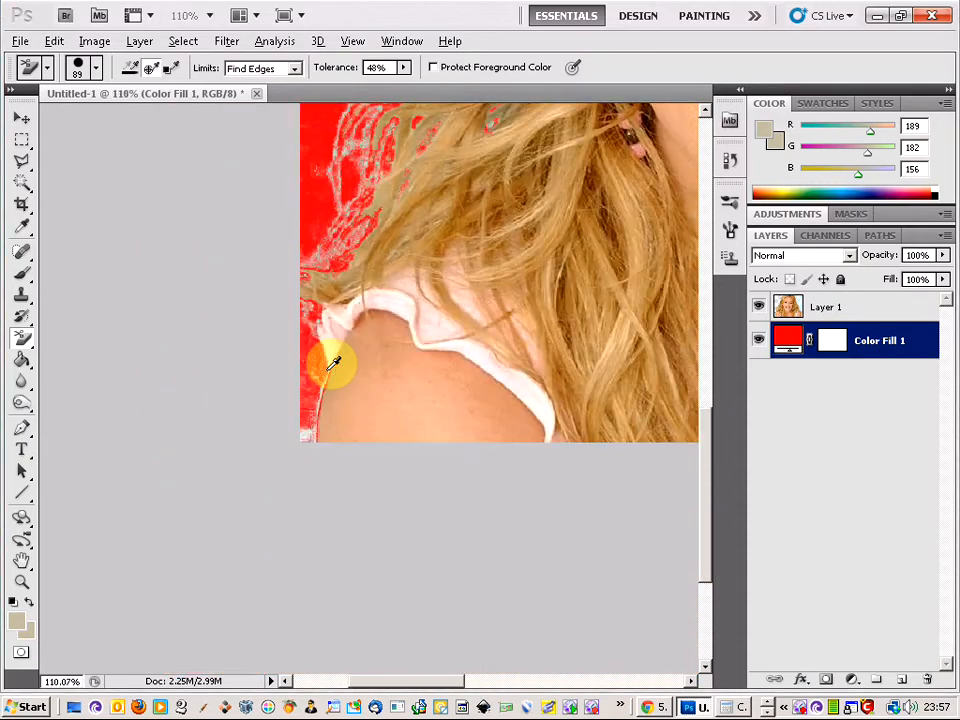
scroll(333, 362, down, 3)
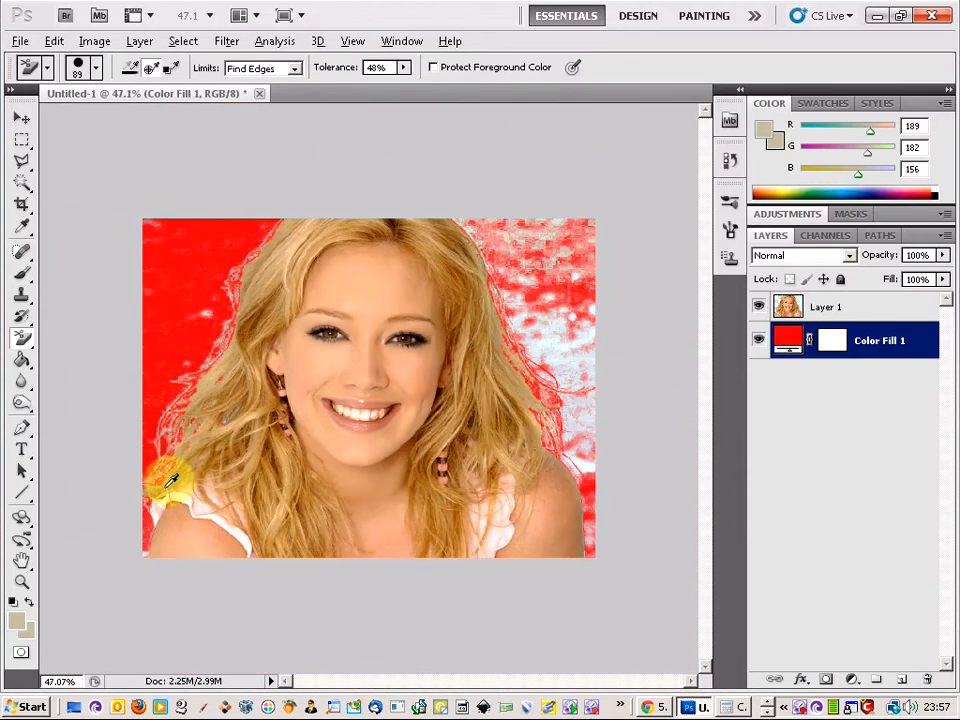
scroll(172, 482, up, 4)
scroll(568, 422, up, 2)
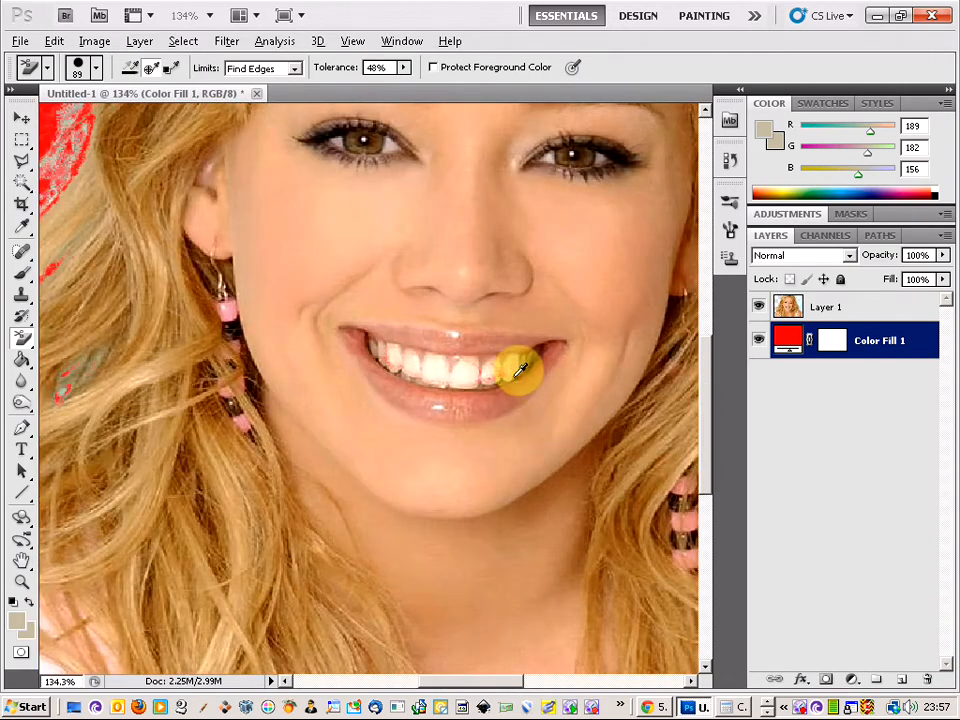
scroll(516, 369, up, 2)
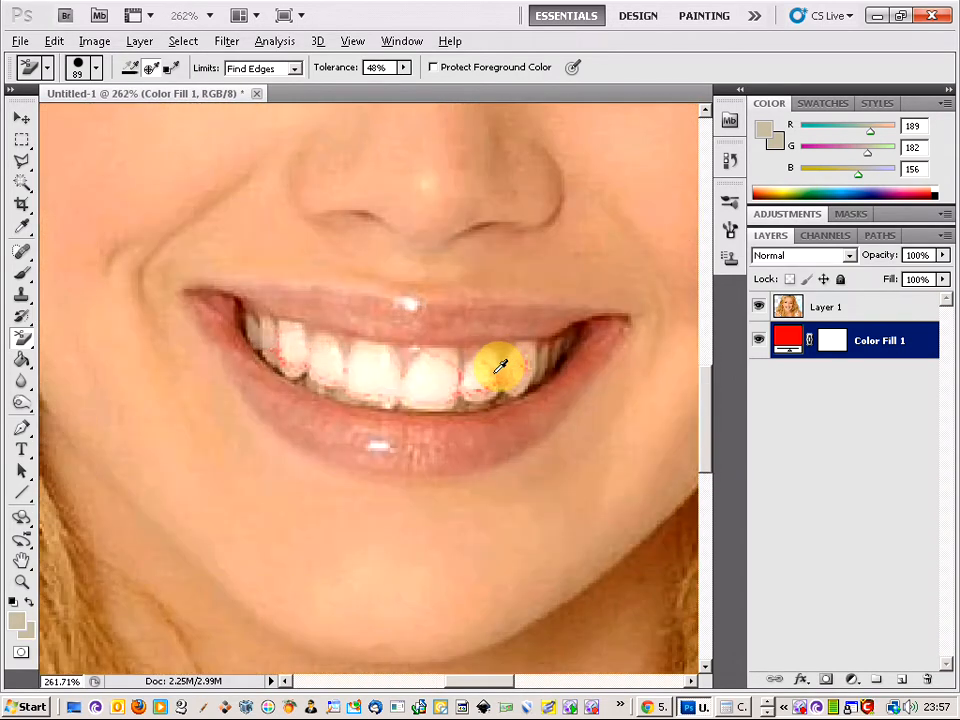
Step: Hide the Color Fill 1 layer and compare the teeth and the surrounding background against transparency
click(760, 342)
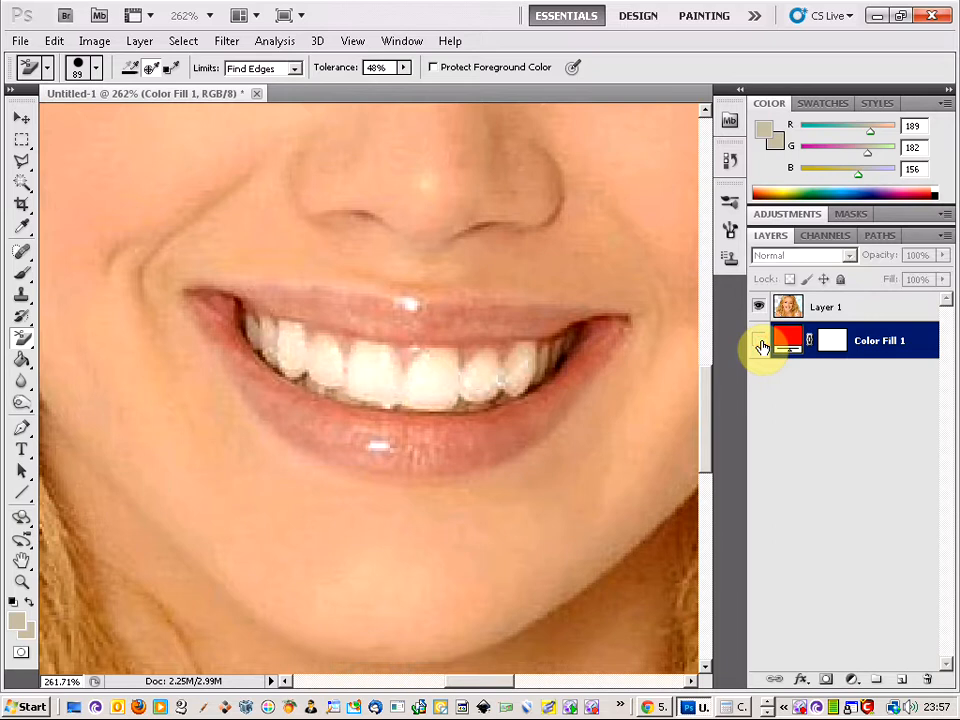
scroll(433, 421, down, 2)
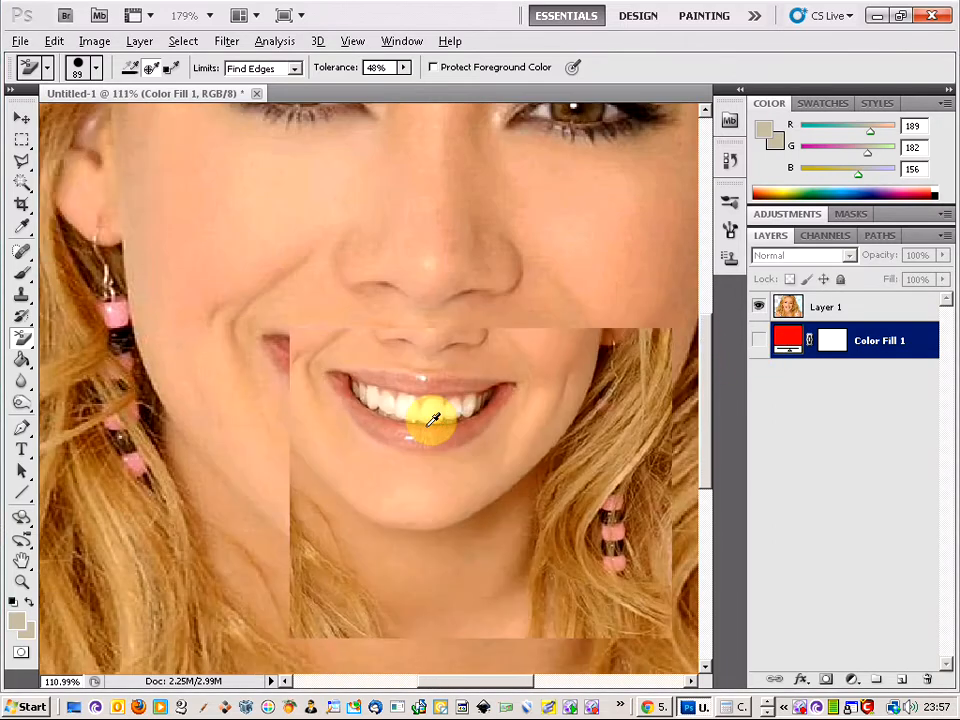
scroll(433, 421, down, 2)
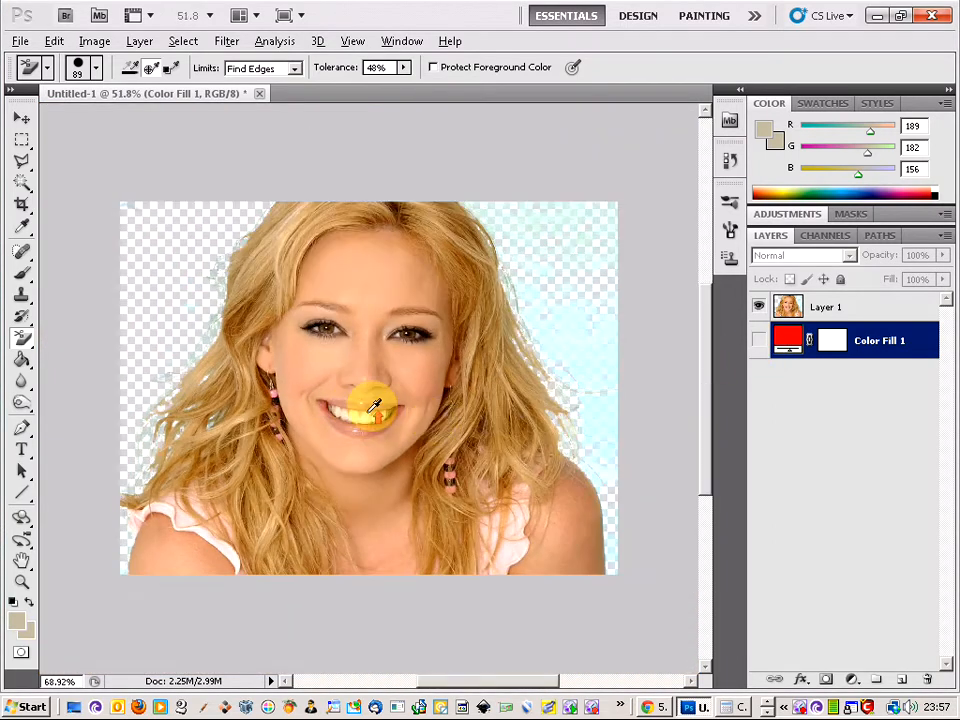
scroll(375, 404, up, 4)
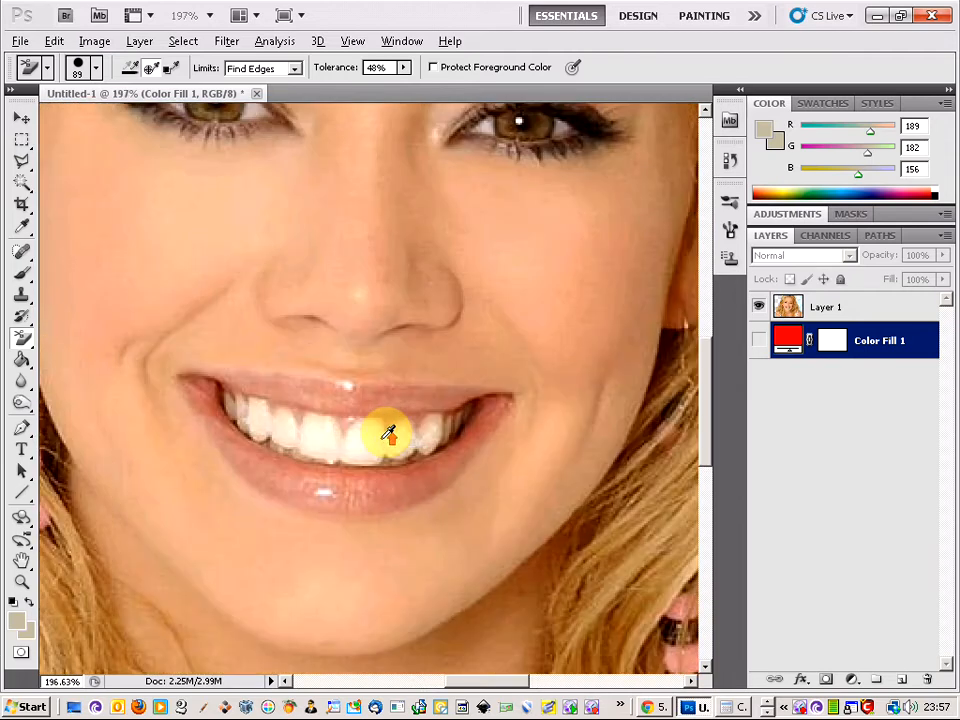
scroll(388, 432, down, 3)
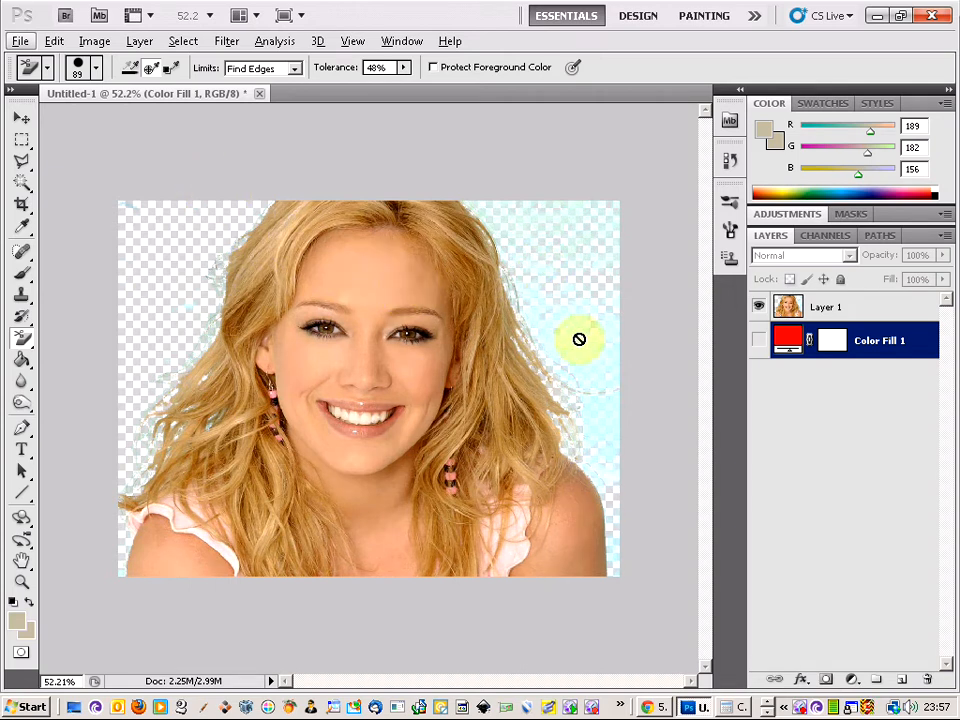
scroll(382, 408, up, 3)
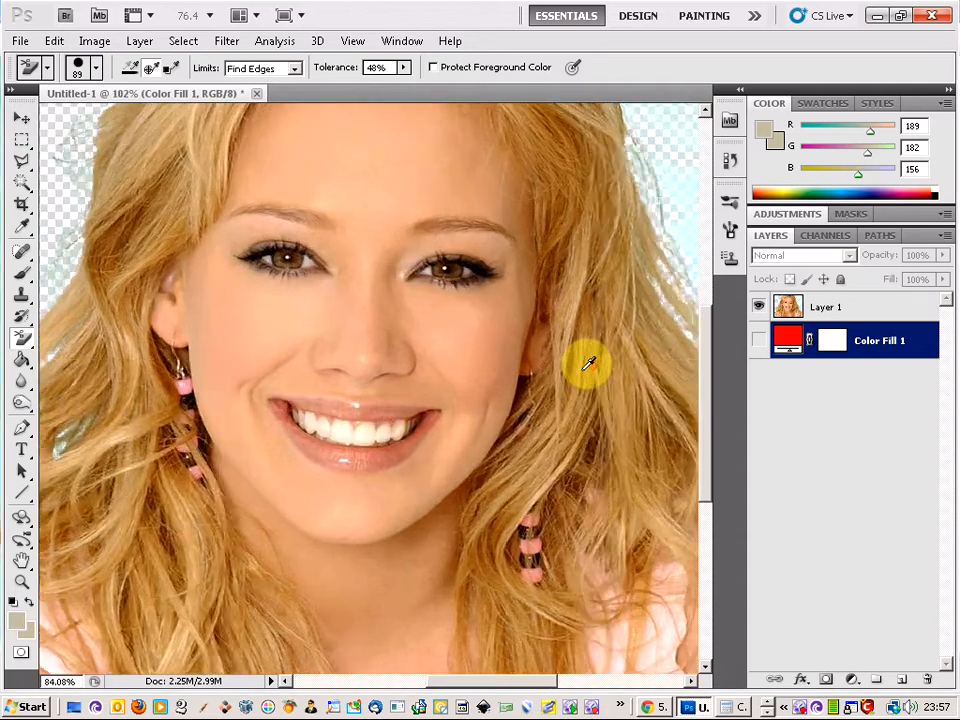
scroll(586, 364, down, 3)
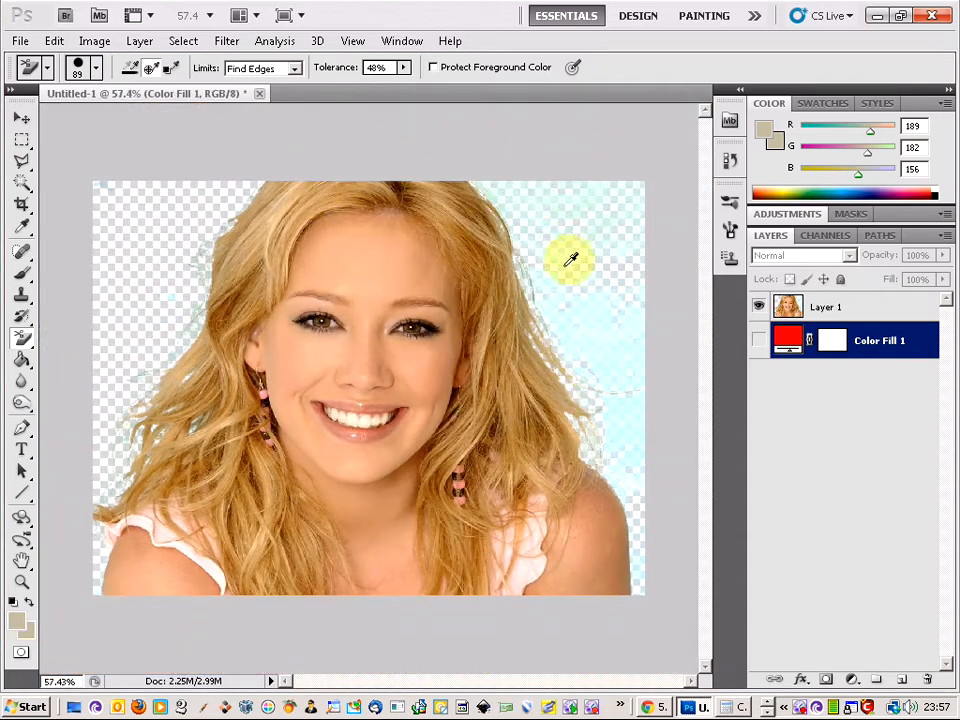
Step: Review the list of background removal techniques in WordPad, minimize its window, and switch back to the portrait in Photoshop
key(alt+Tab)
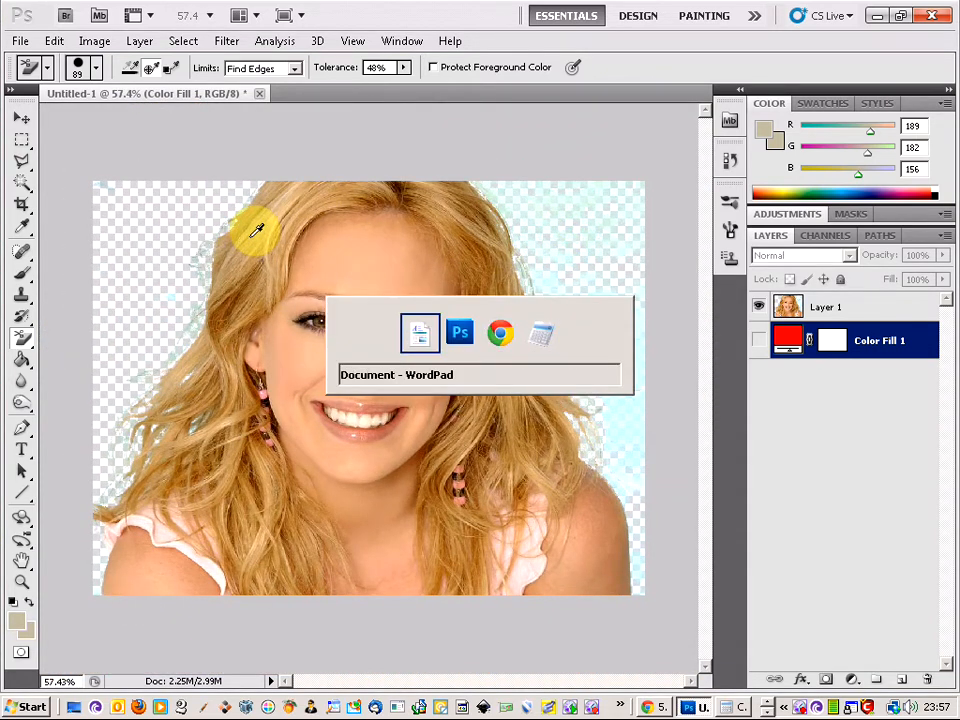
key(alt+Tab)
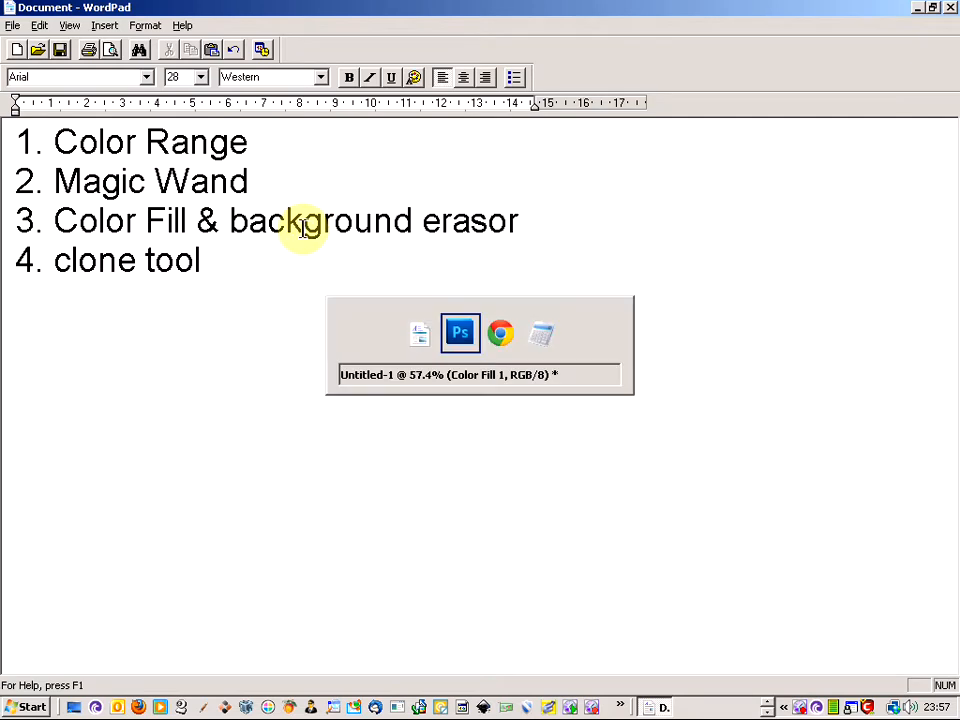
key(alt+Tab)
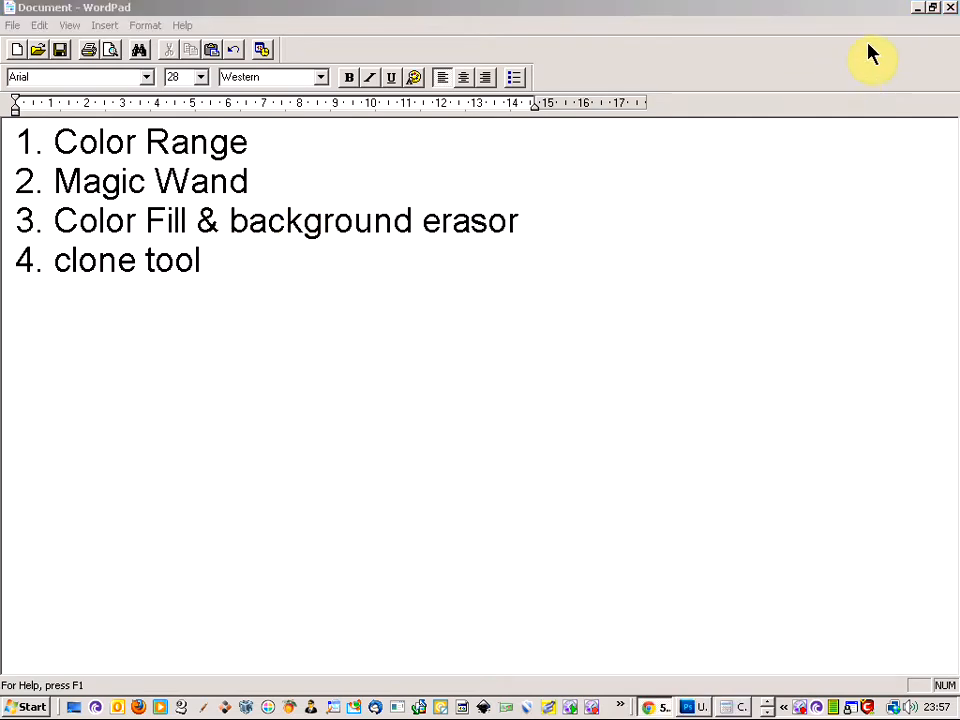
click(918, 10)
key(alt+Tab)
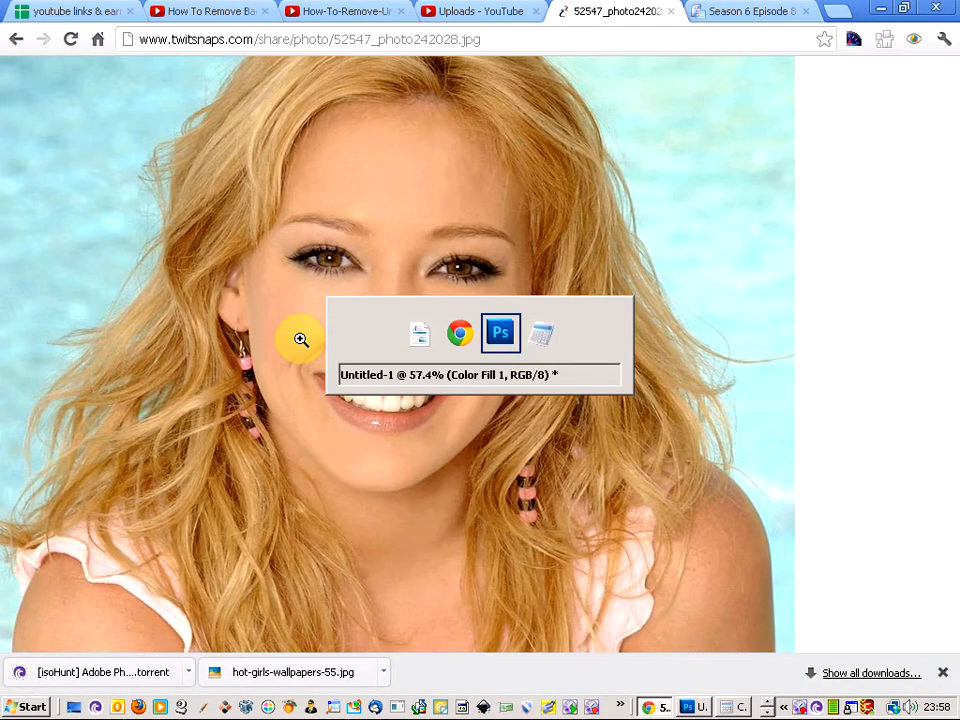
Step: Switch back to the portrait in Photoshop, activate the Magic Wand, and delete the Color Fill 1 layer
scroll(197, 335, up, 3)
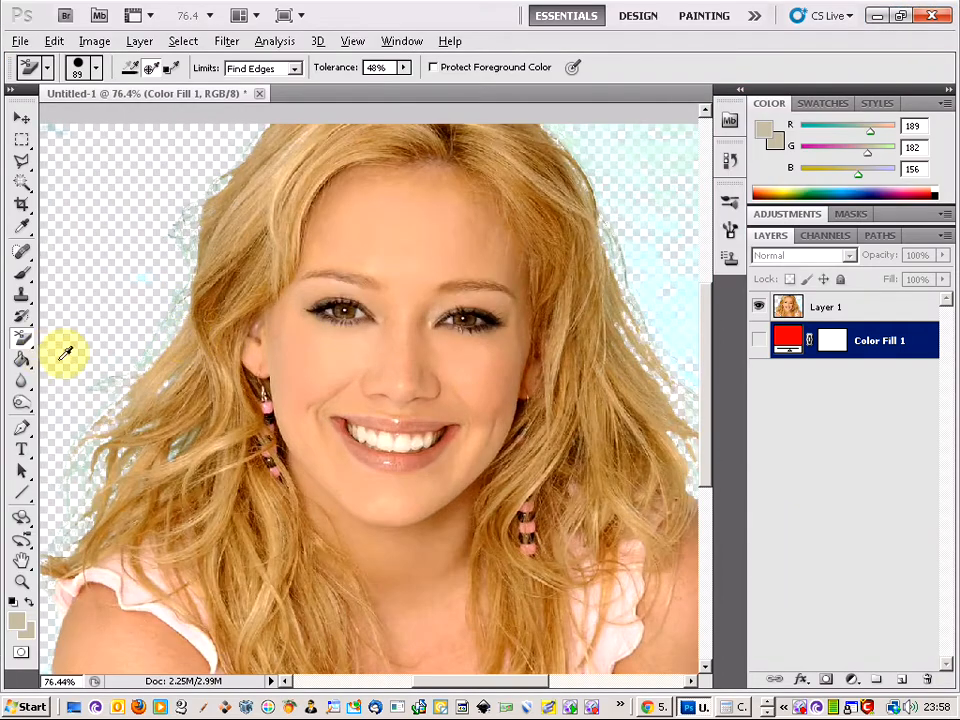
scroll(77, 355, up, 2)
scroll(147, 358, up, 2)
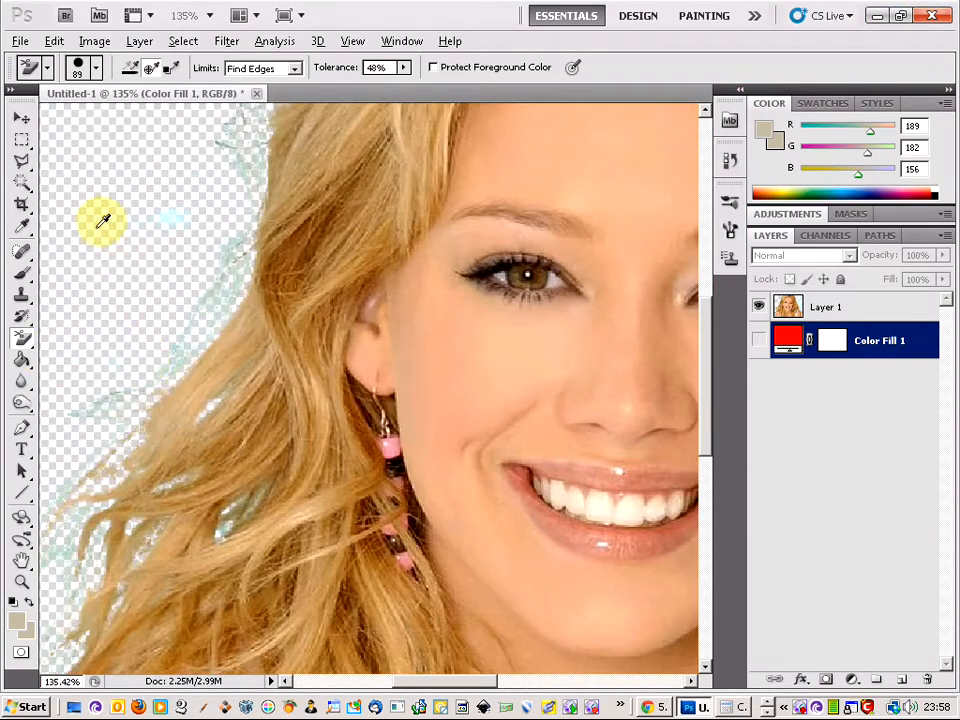
click(24, 186)
scroll(202, 296, up, 3)
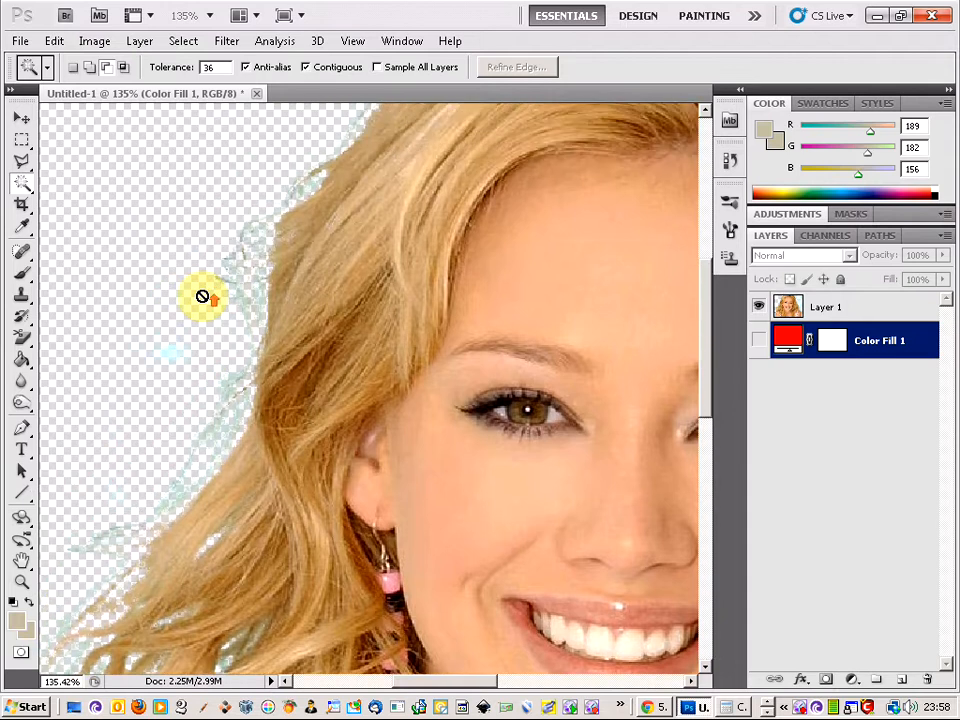
click(929, 685)
click(450, 273)
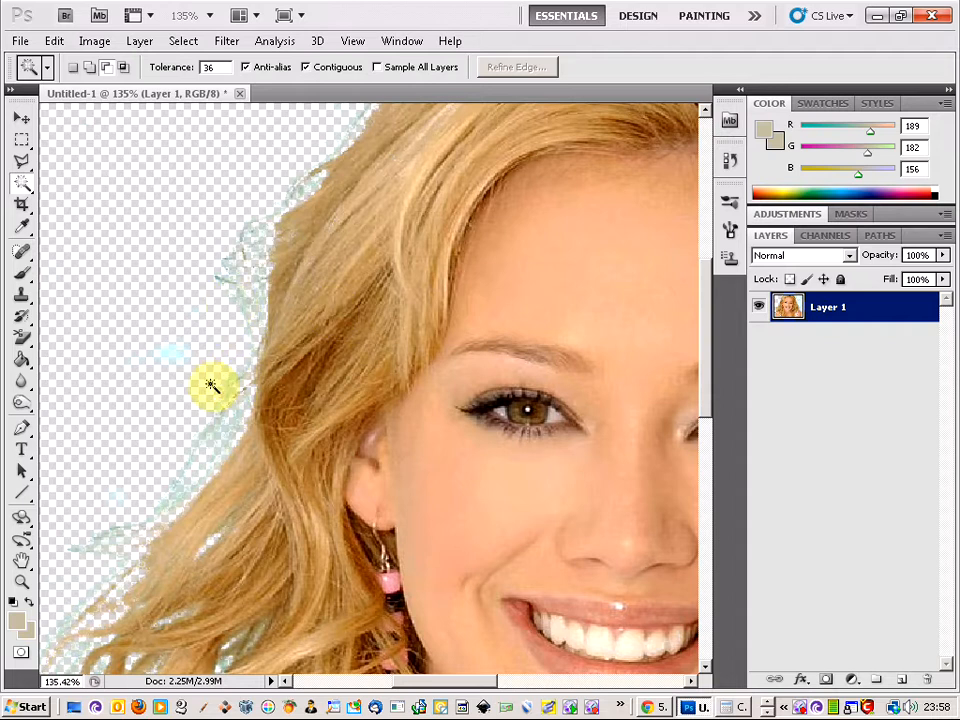
Step: Select the pale blue-green remnants along the hair edge above the ear with the Magic Wand, delete them, and deselect
scroll(236, 429, up, 4)
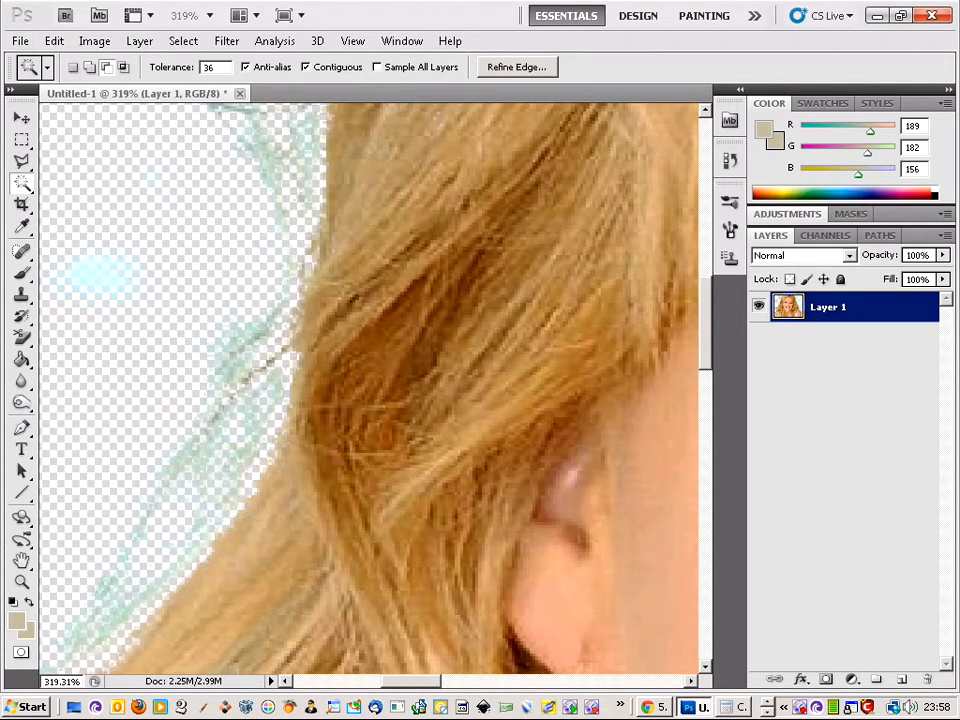
click(228, 475)
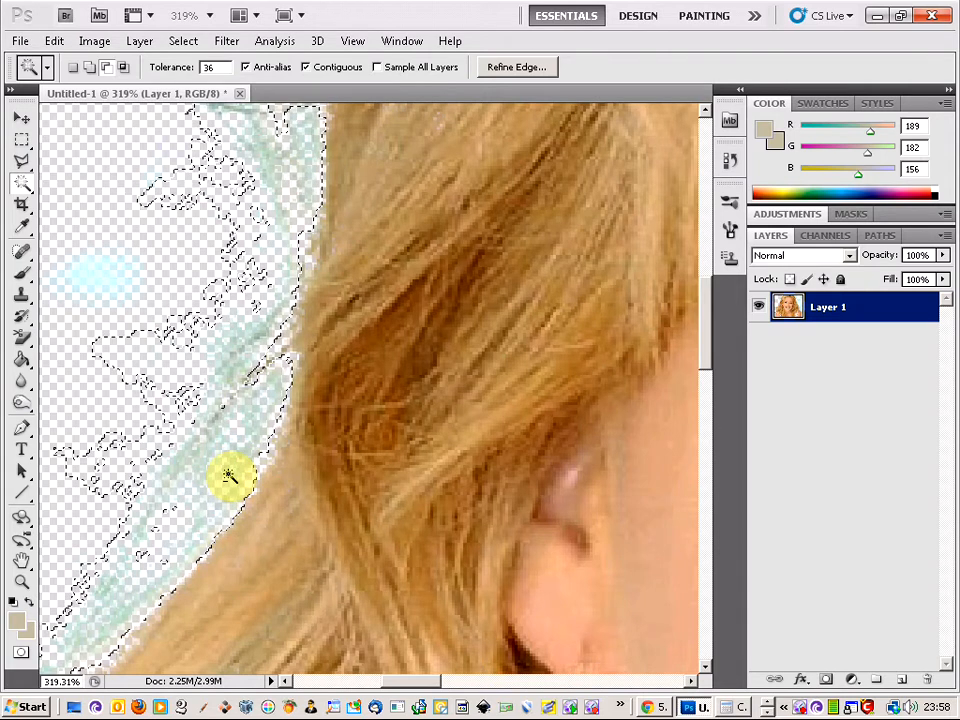
scroll(229, 472, up, 10)
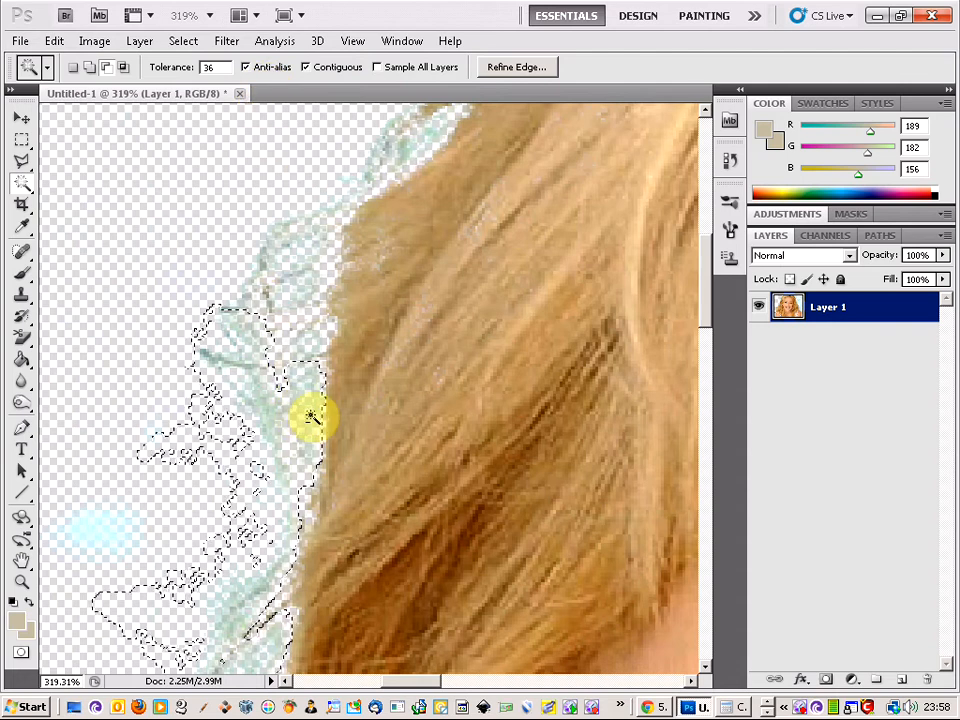
key(ctrl+d)
scroll(307, 417, down, 5)
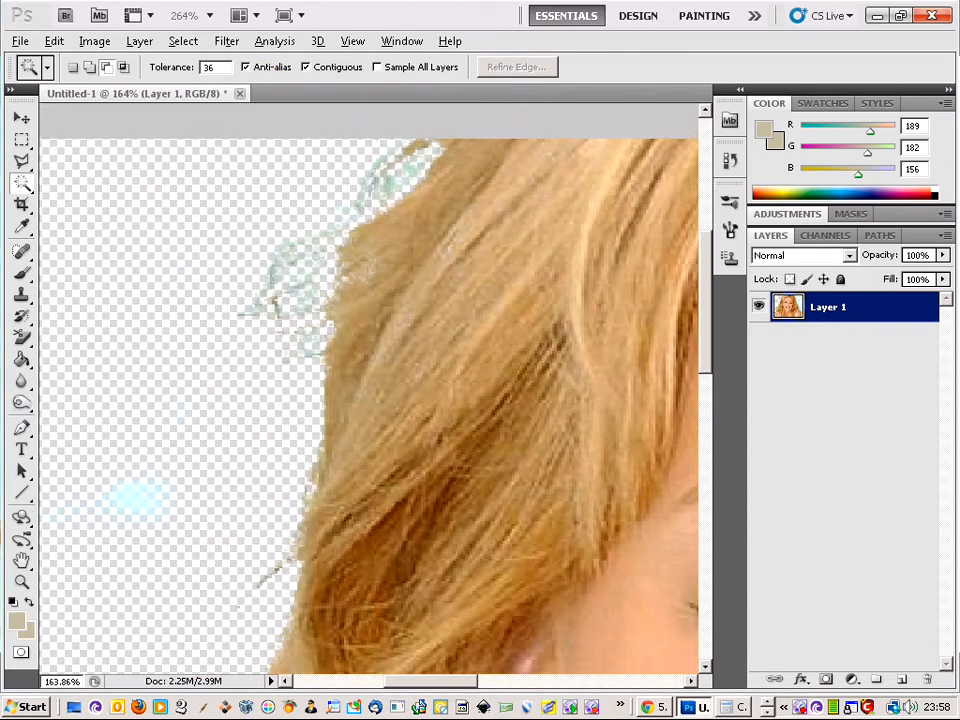
scroll(307, 417, down, 2)
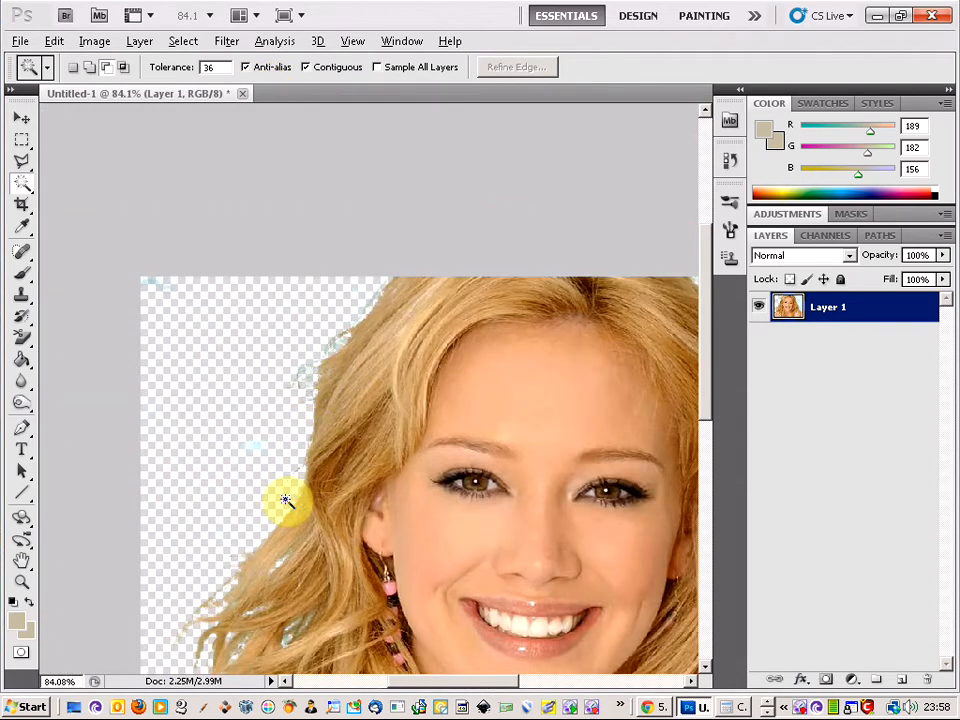
Step: Undo the removal beside the hair to recheck the Magic Wand selection's edge, and delete the same remnants again
scroll(285, 501, up, 4)
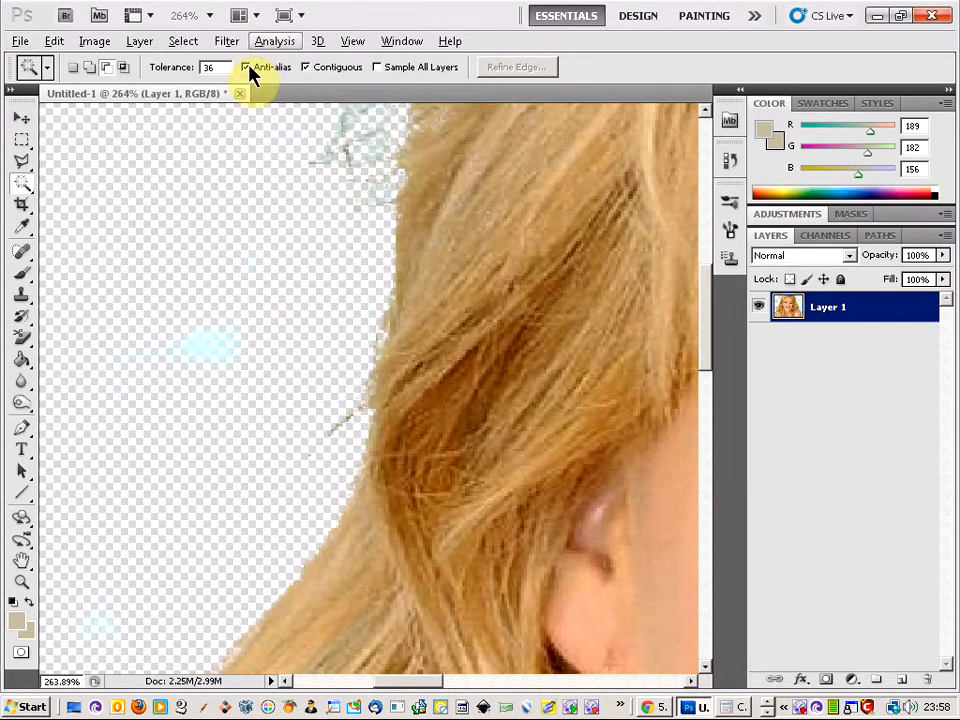
click(246, 67)
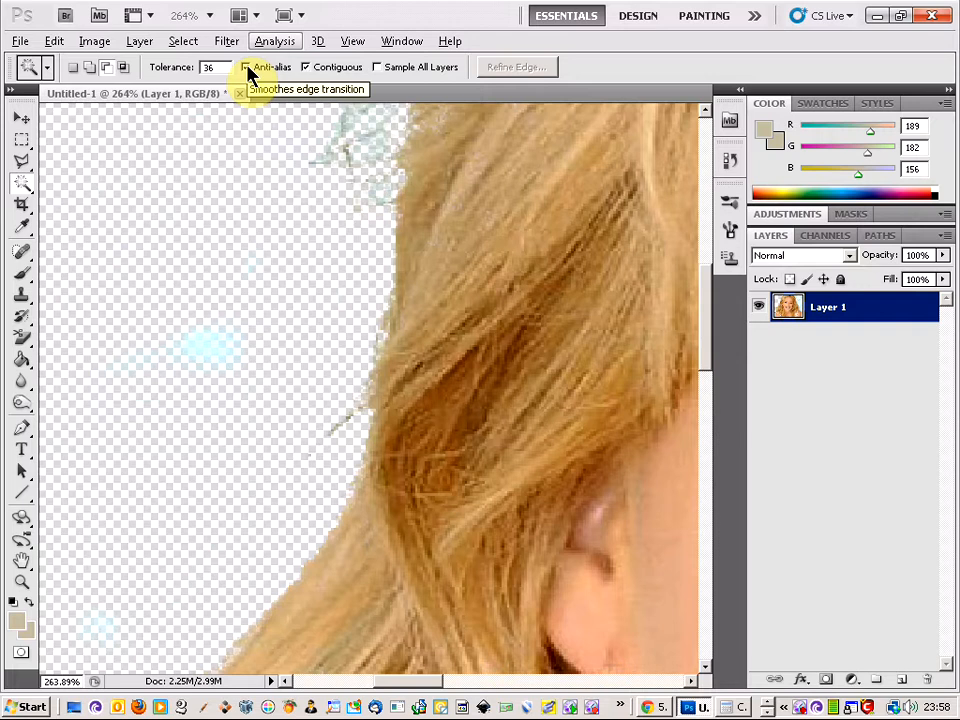
click(246, 67)
click(279, 204)
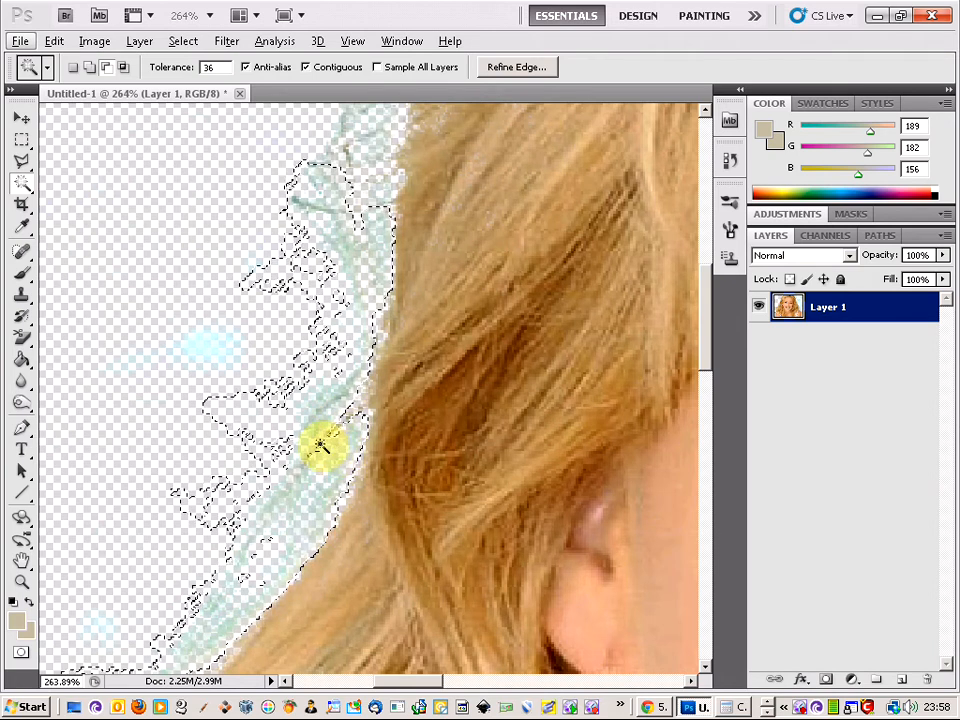
click(21, 139)
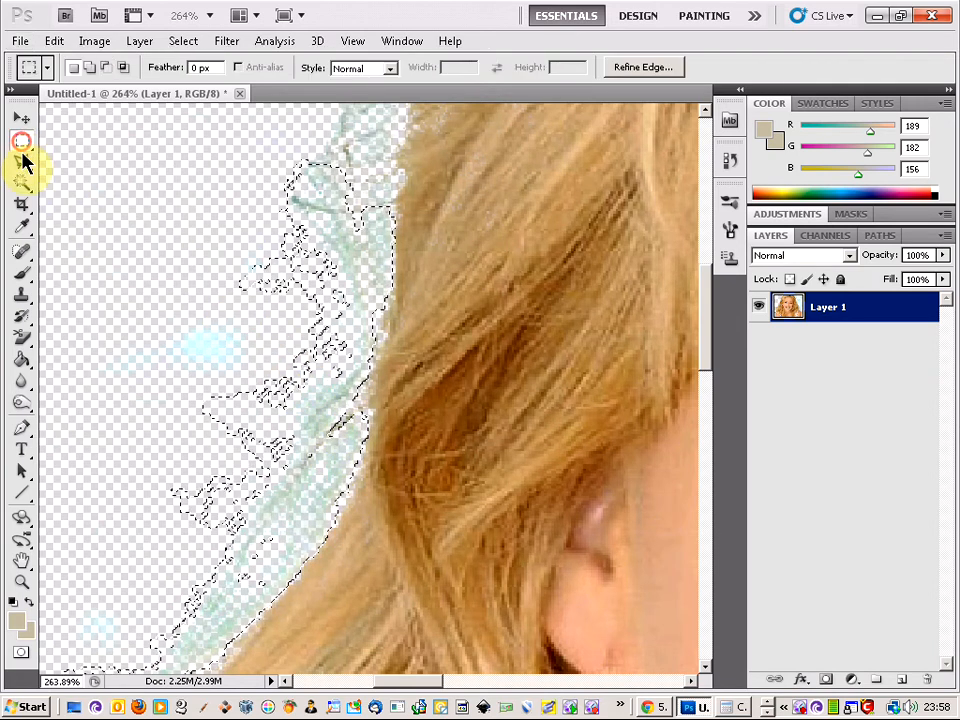
click(21, 183)
key(Delete)
key(ctrl+d)
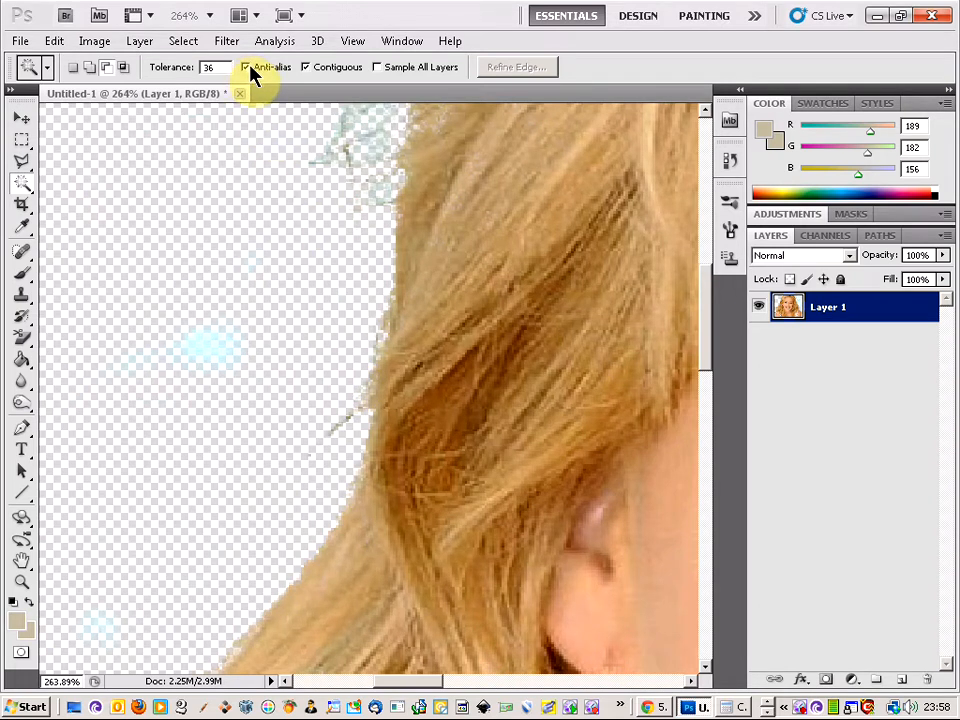
Step: Select and delete the greenish background remnants along the upper hair edge near the photo's top with the Magic Wand
scroll(305, 285, up, 4)
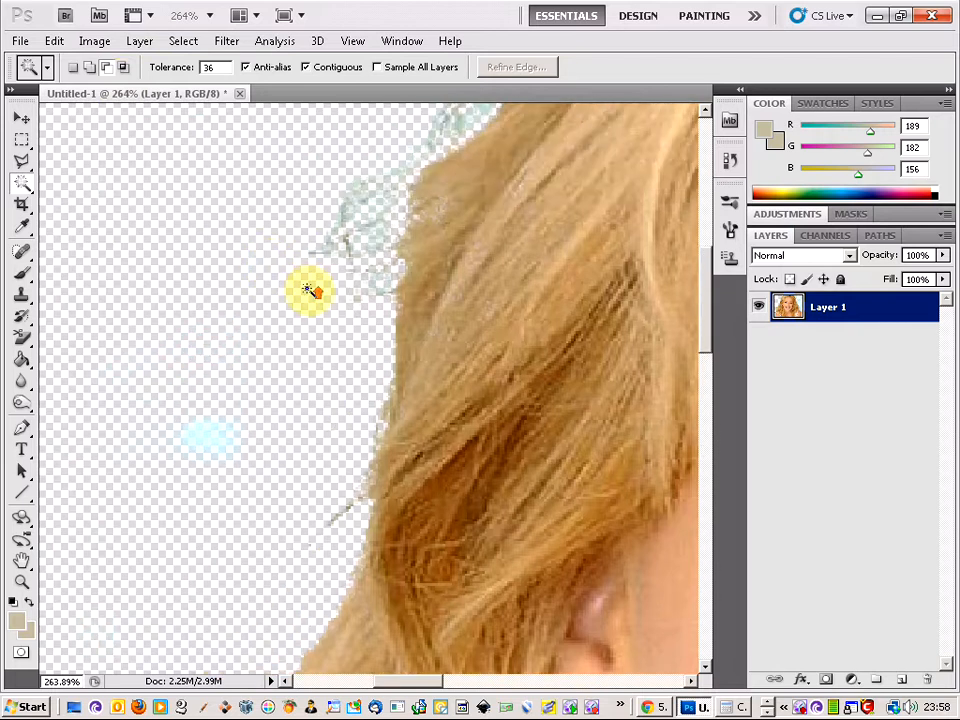
scroll(327, 293, up, 1)
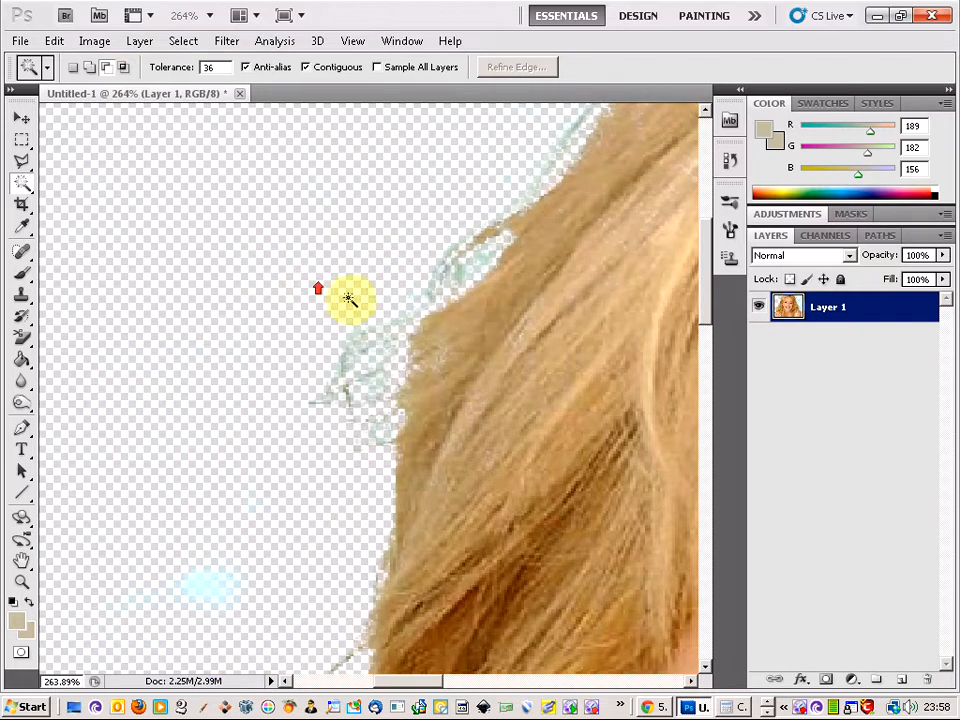
click(373, 380)
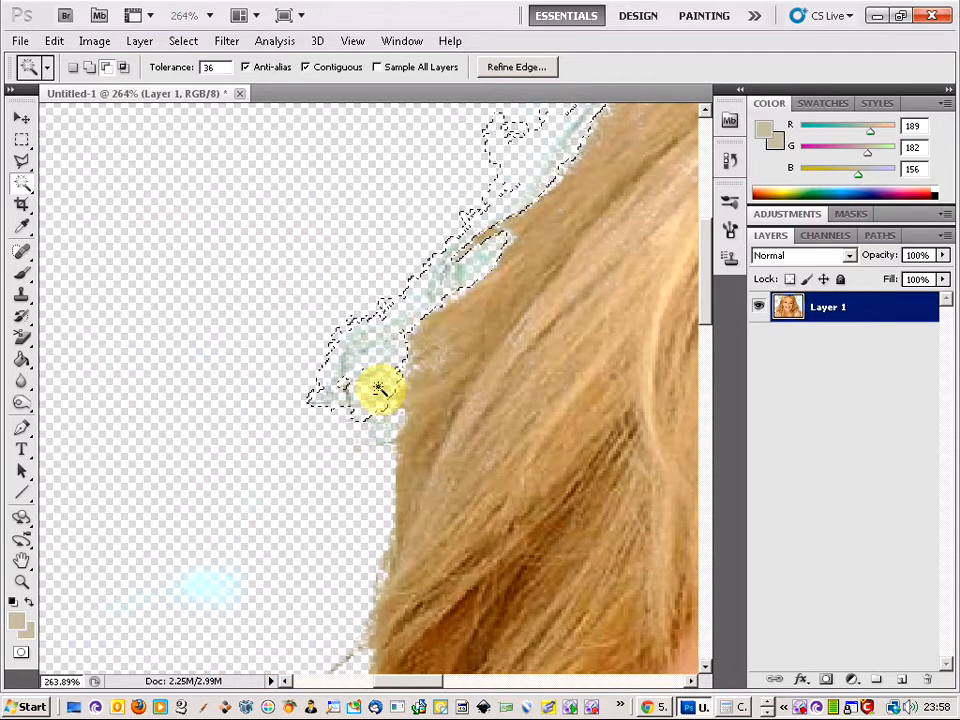
scroll(390, 369, up, 3)
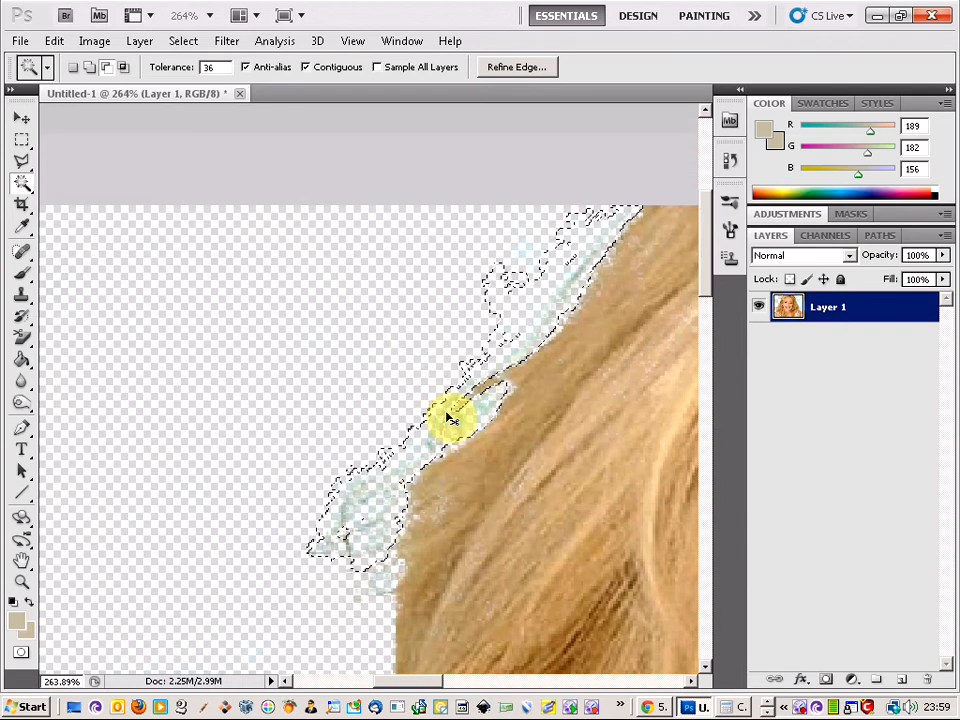
key(Delete)
key(ctrl+d)
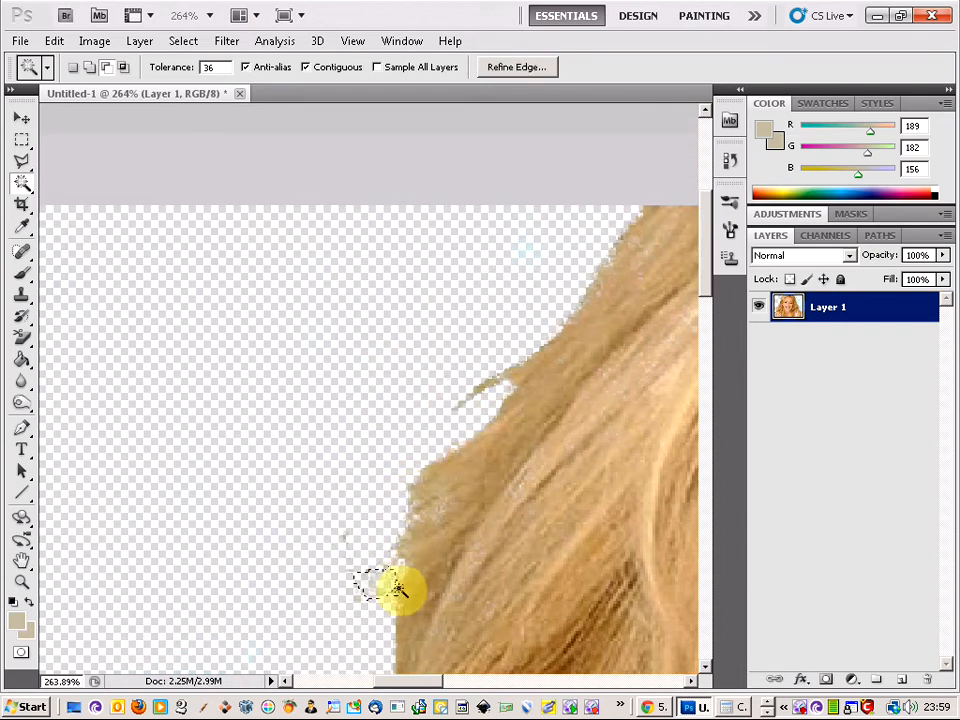
Step: Select the blue-green patch inside the small oval gap between the lower hair strands with the Magic Wand and delete it
scroll(375, 579, down, 3)
scroll(386, 574, down, 12)
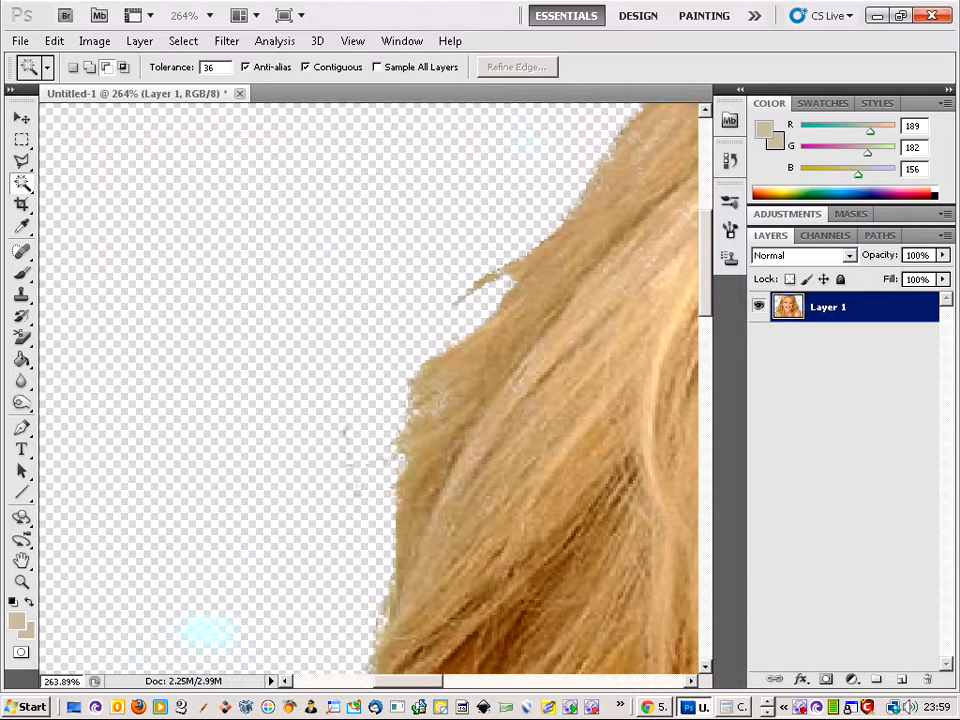
scroll(308, 563, down, 7)
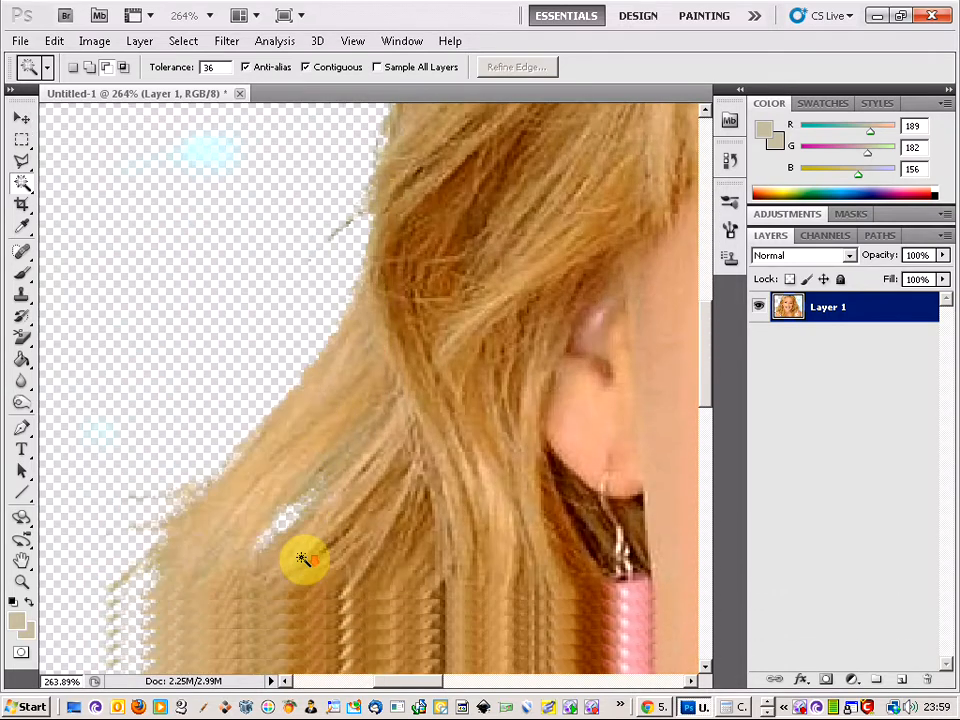
drag(422, 688, 401, 686)
scroll(285, 574, down, 3)
scroll(284, 575, down, 2)
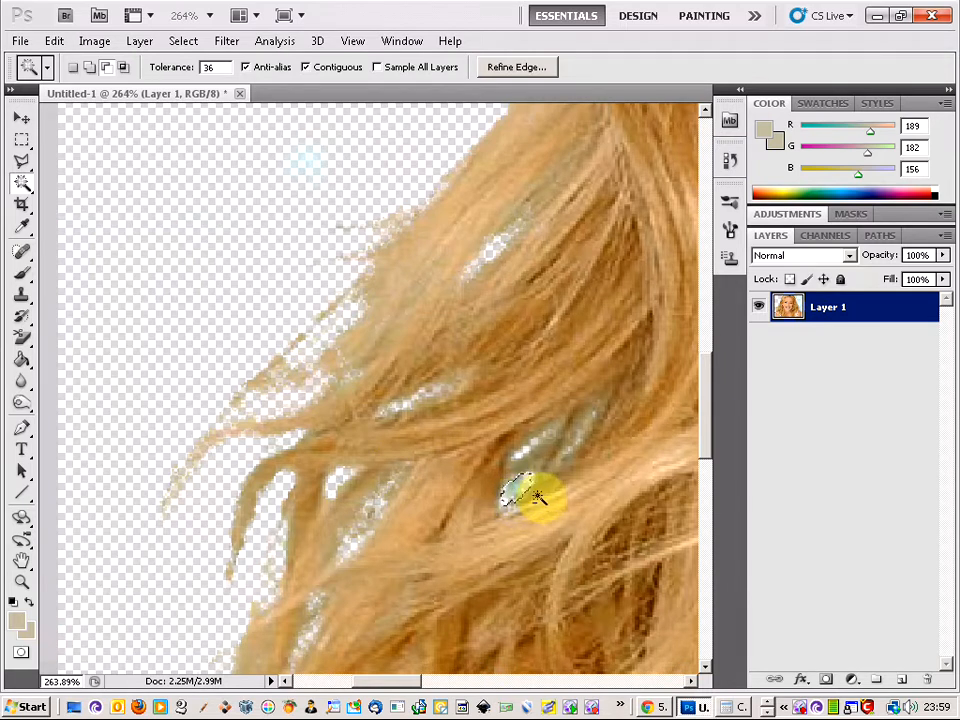
scroll(540, 499, up, 10)
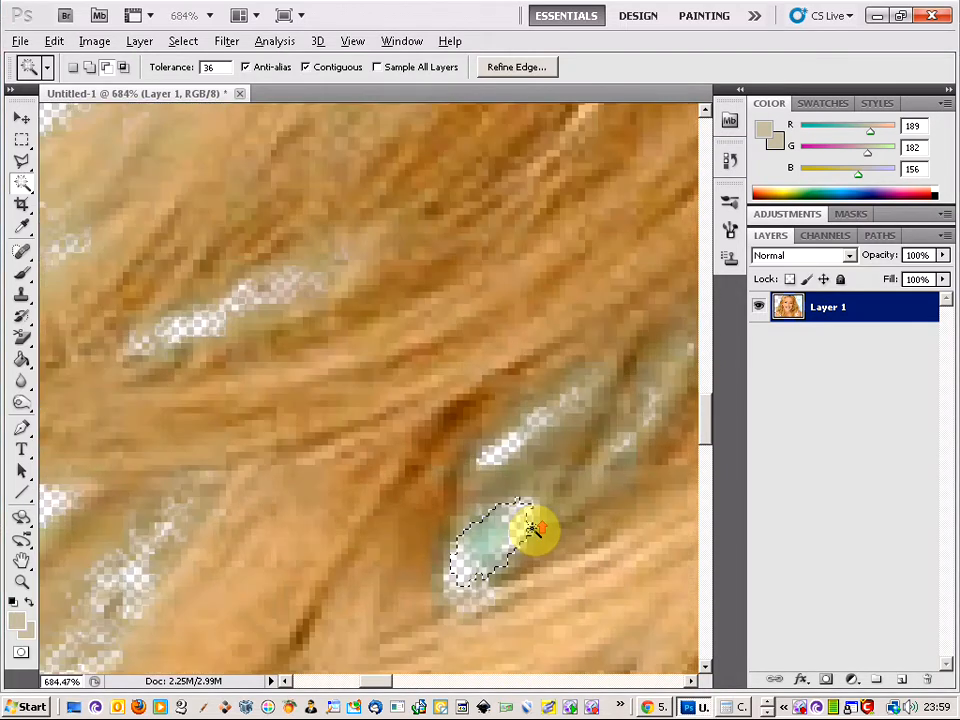
key(ctrl)
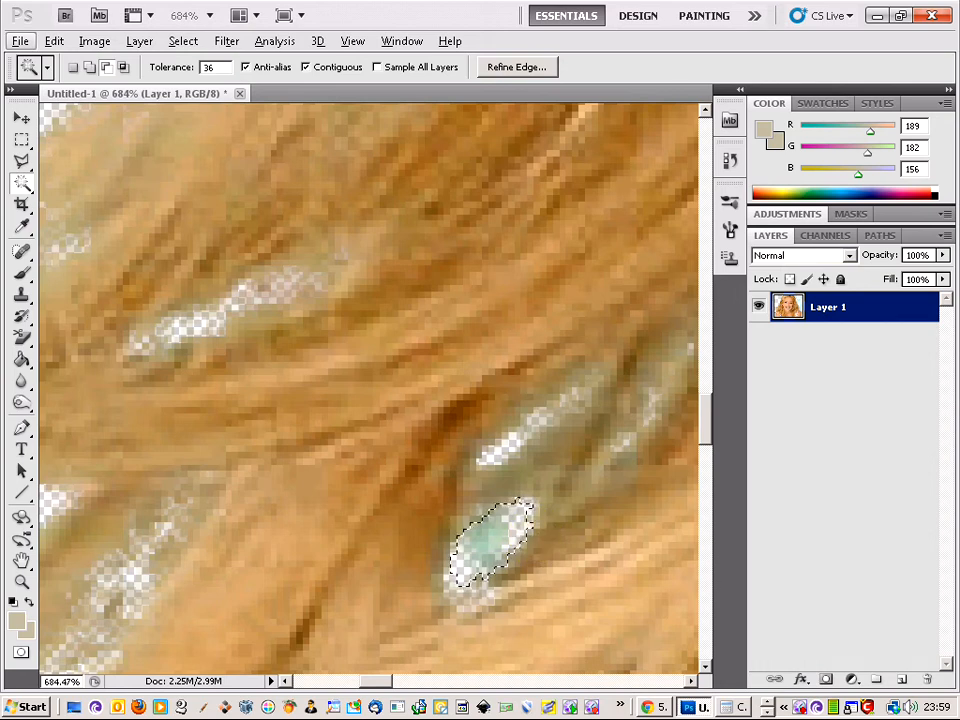
click(515, 552)
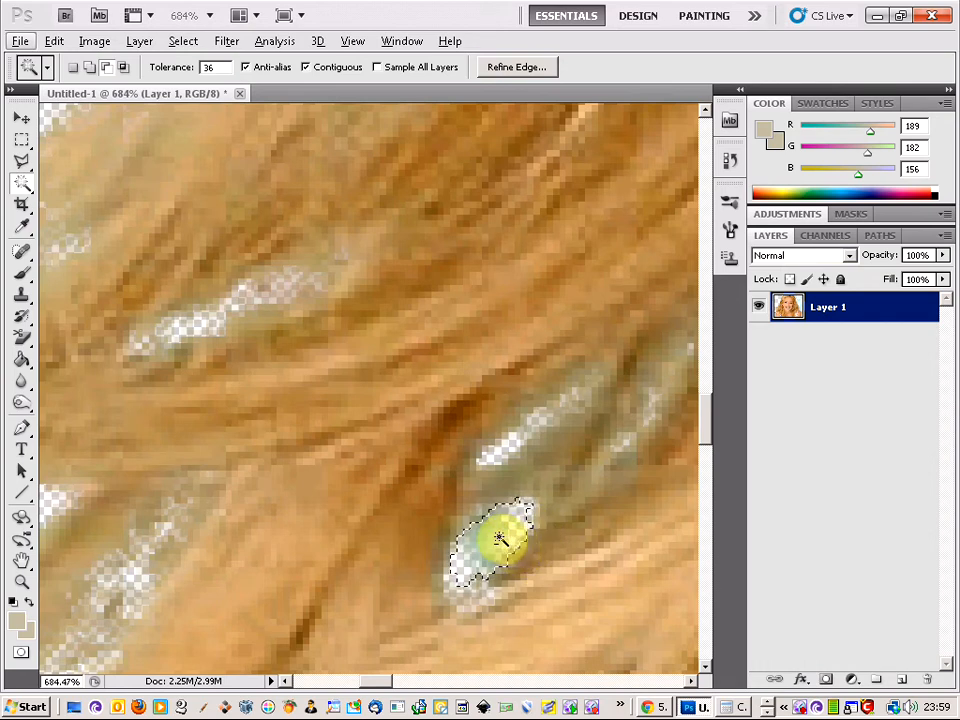
click(22, 139)
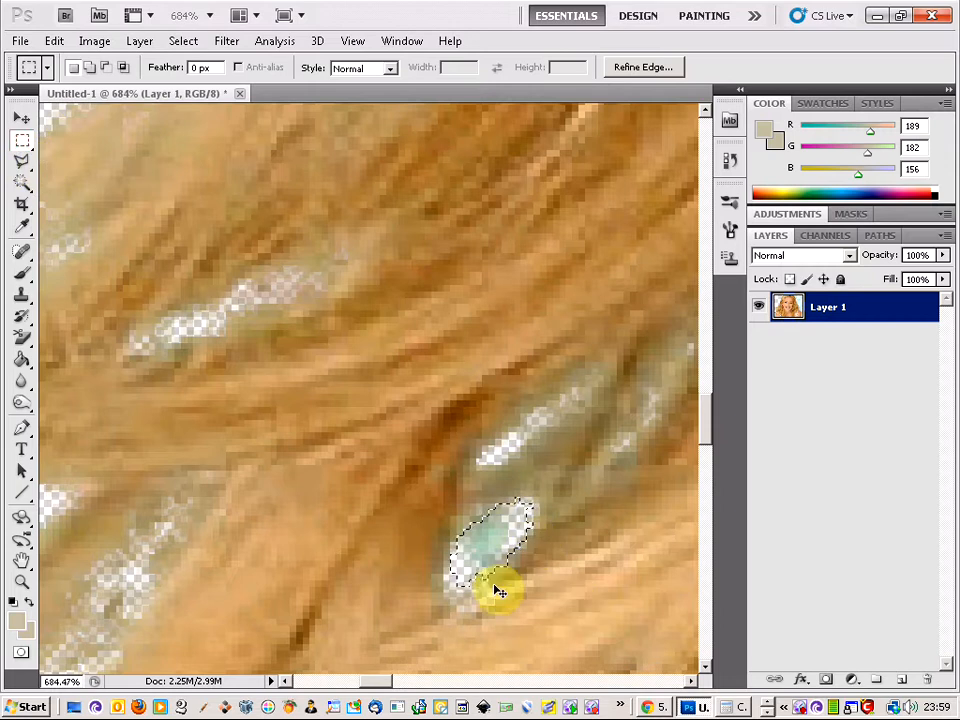
click(22, 184)
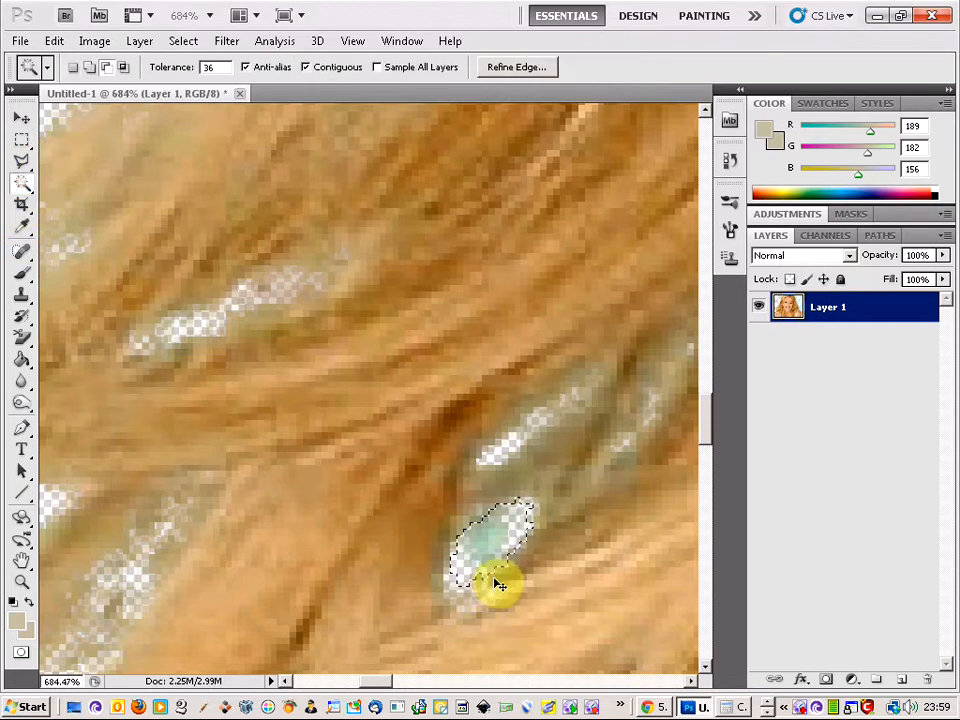
key(Delete)
key(ctrl+d)
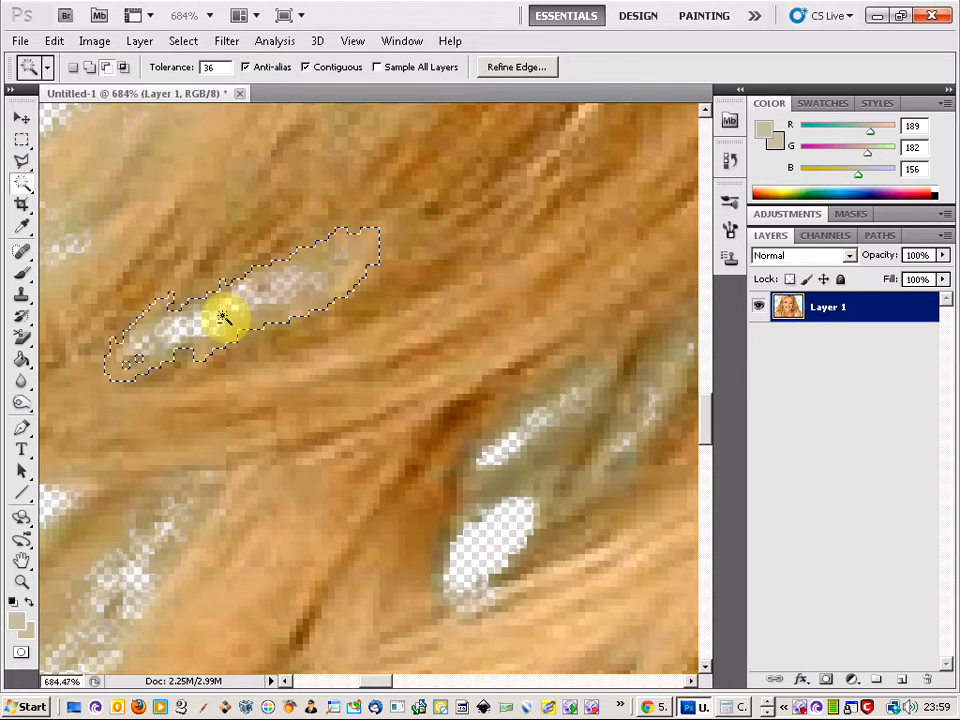
Step: Try reselecting the long gap between the hair strands in New Selection mode, and return to Subtract from Selection
click(73, 64)
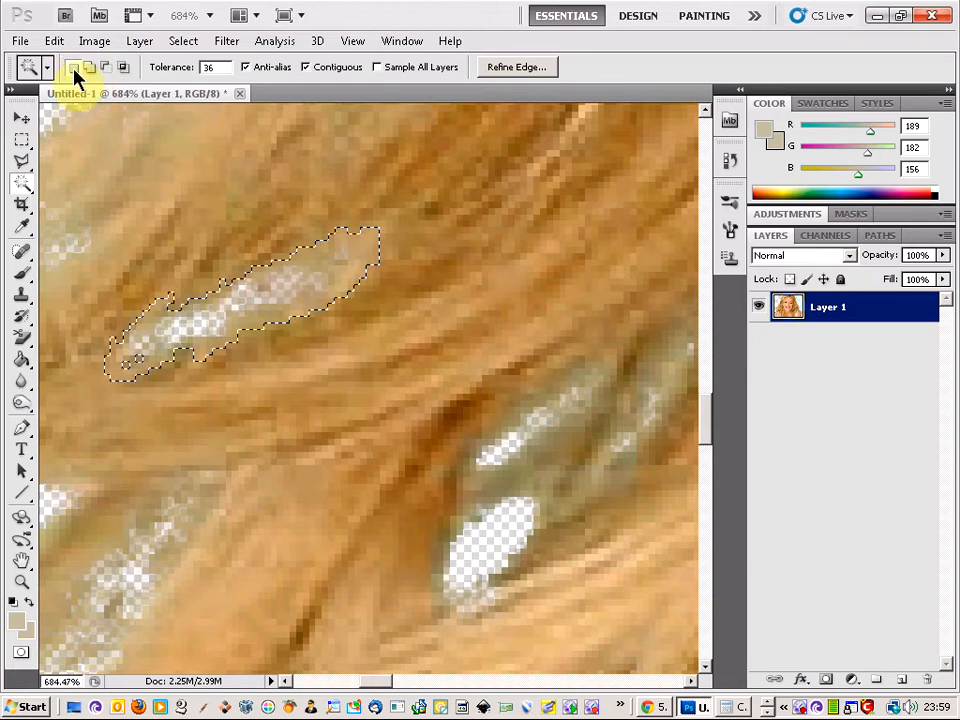
click(241, 279)
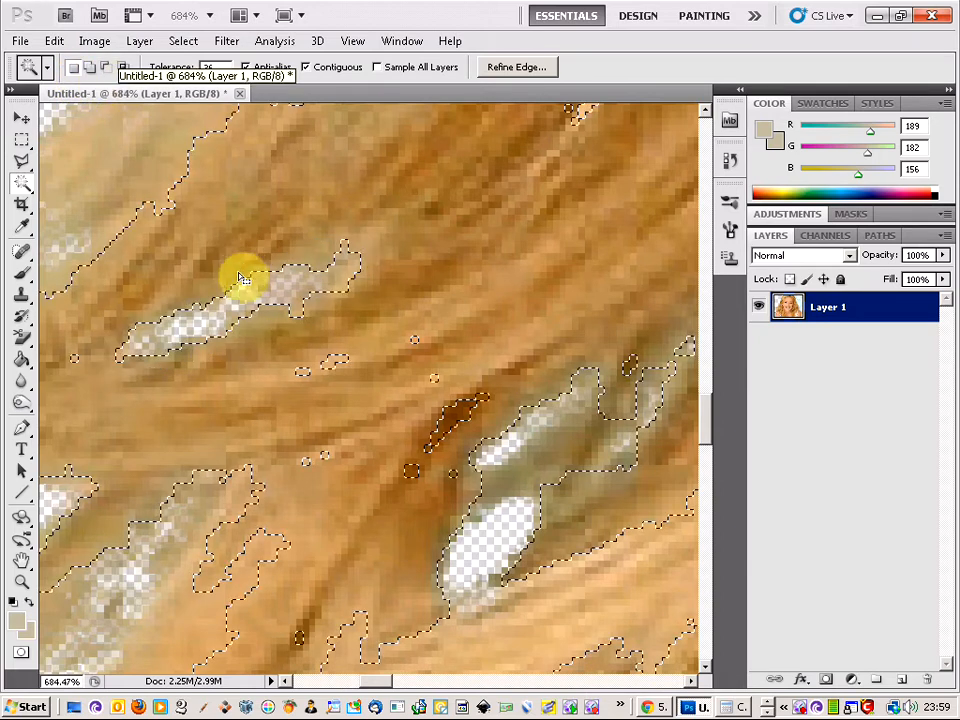
click(398, 280)
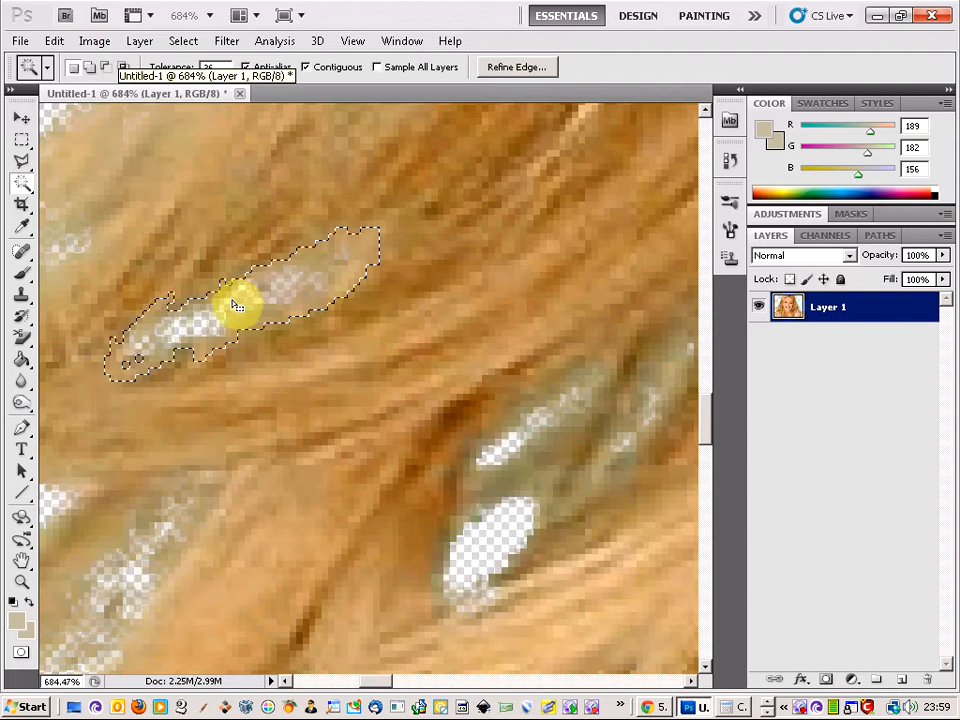
click(106, 68)
Step: Delete the narrowed Magic Wand selection in the long gap between the hair strands, deselect, and check the hair as a whole
scroll(265, 291, up, 3)
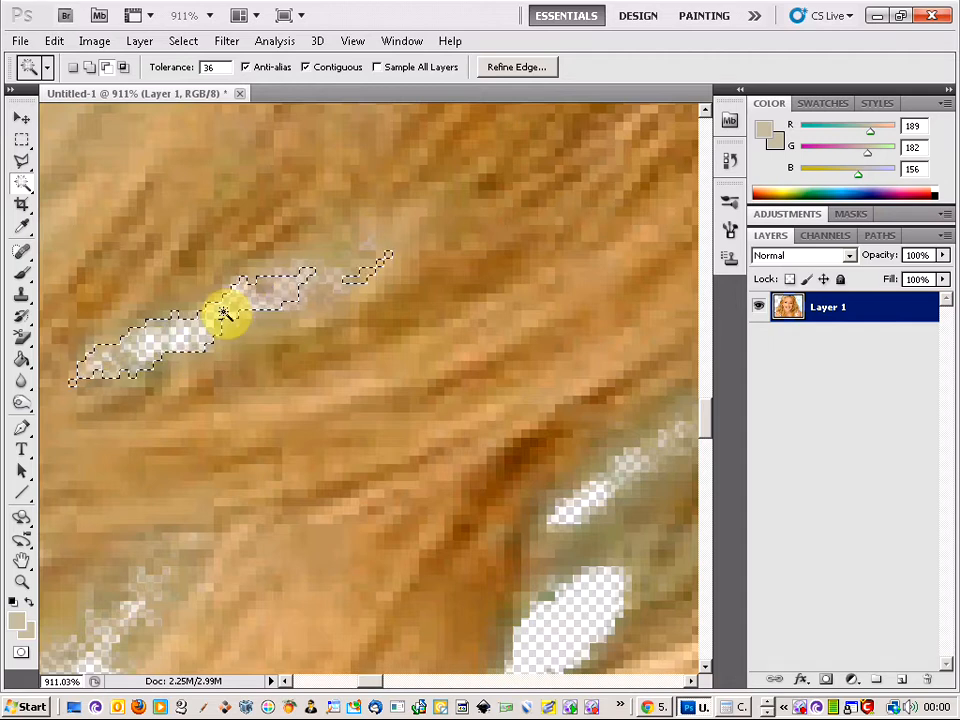
key(Delete)
key(ctrl+d)
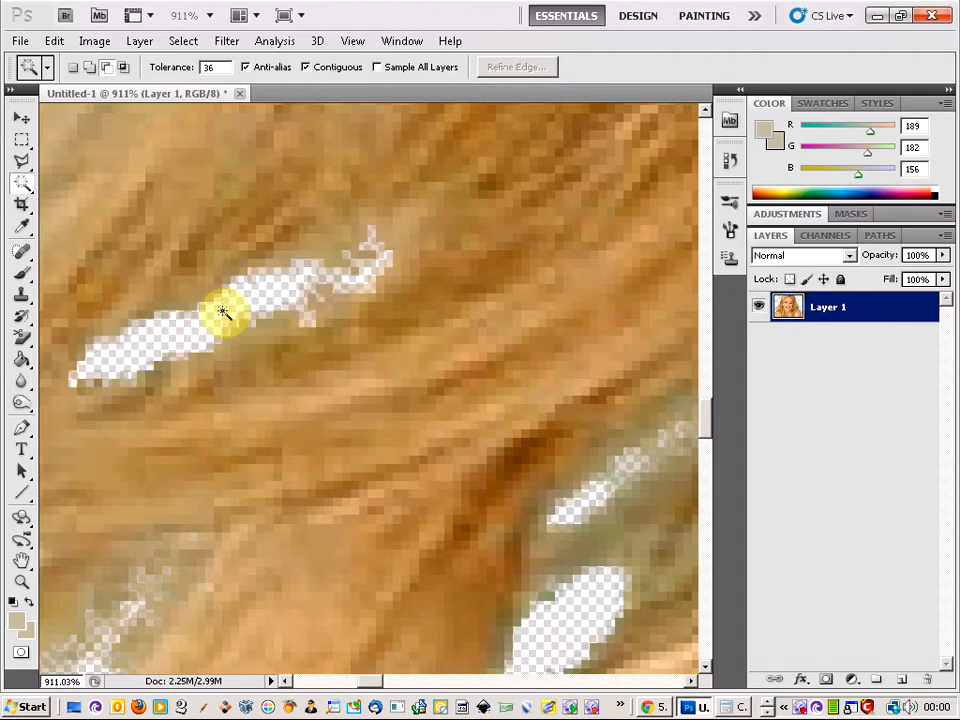
scroll(222, 312, down, 8)
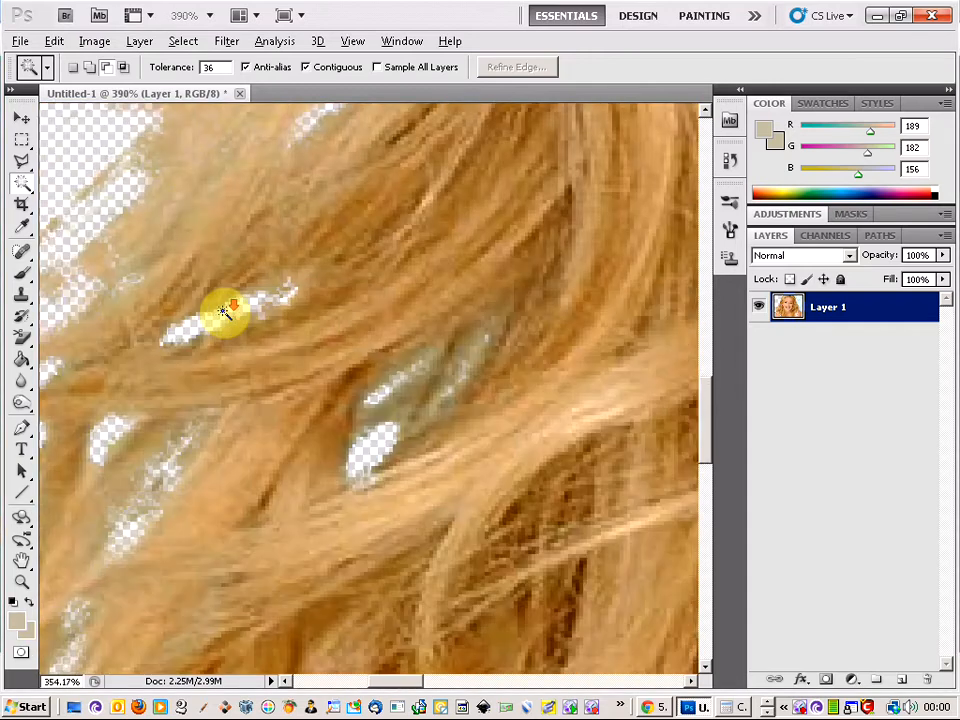
scroll(222, 312, down, 3)
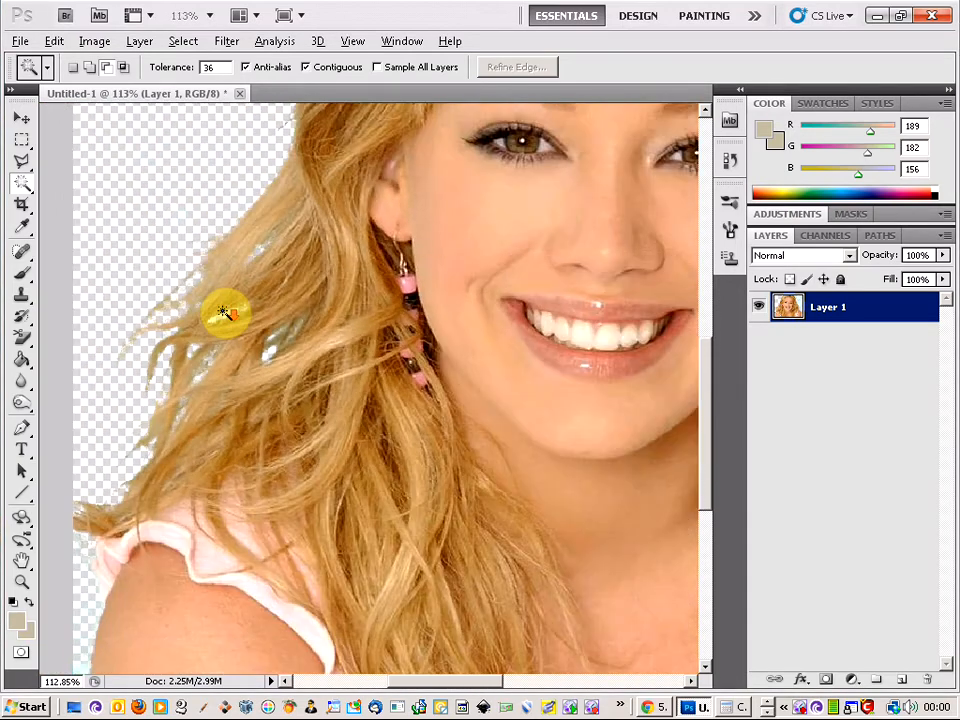
Step: Add a Solid Color fill layer in bright orange-yellow and place it beneath the portrait on Layer 1
scroll(510, 348, down, 2)
scroll(580, 370, down, 4)
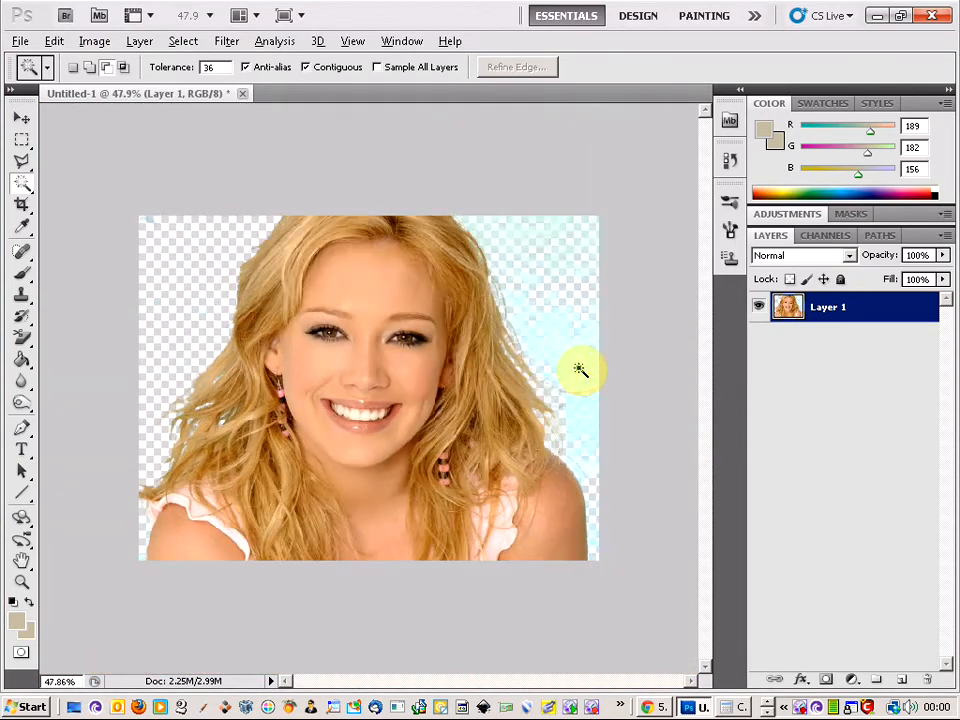
scroll(212, 376, up, 2)
scroll(146, 413, up, 1)
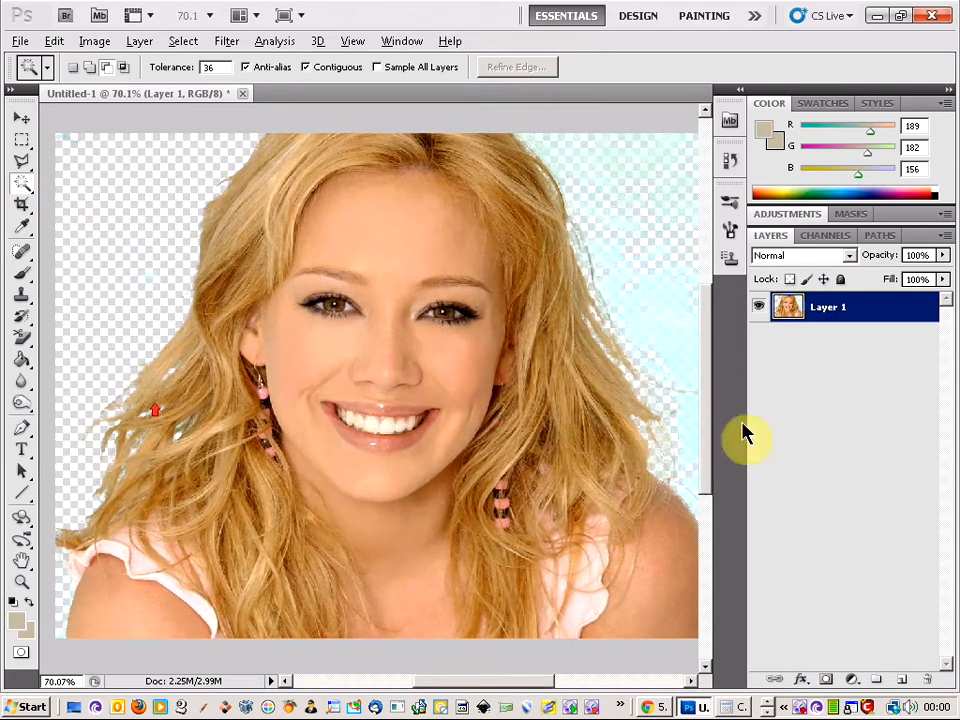
click(903, 681)
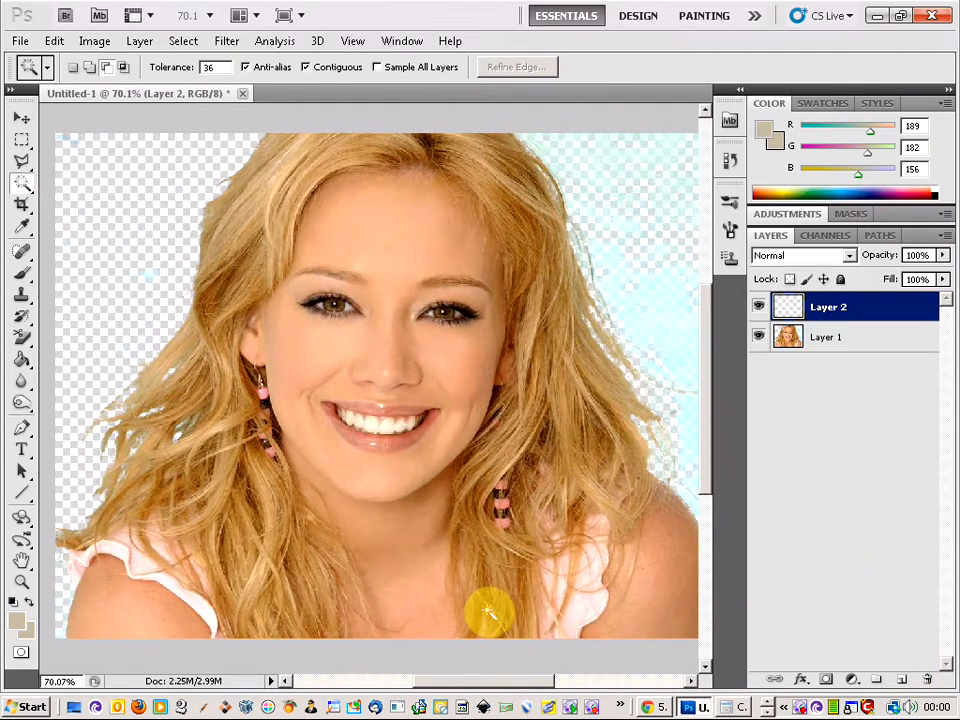
click(22, 362)
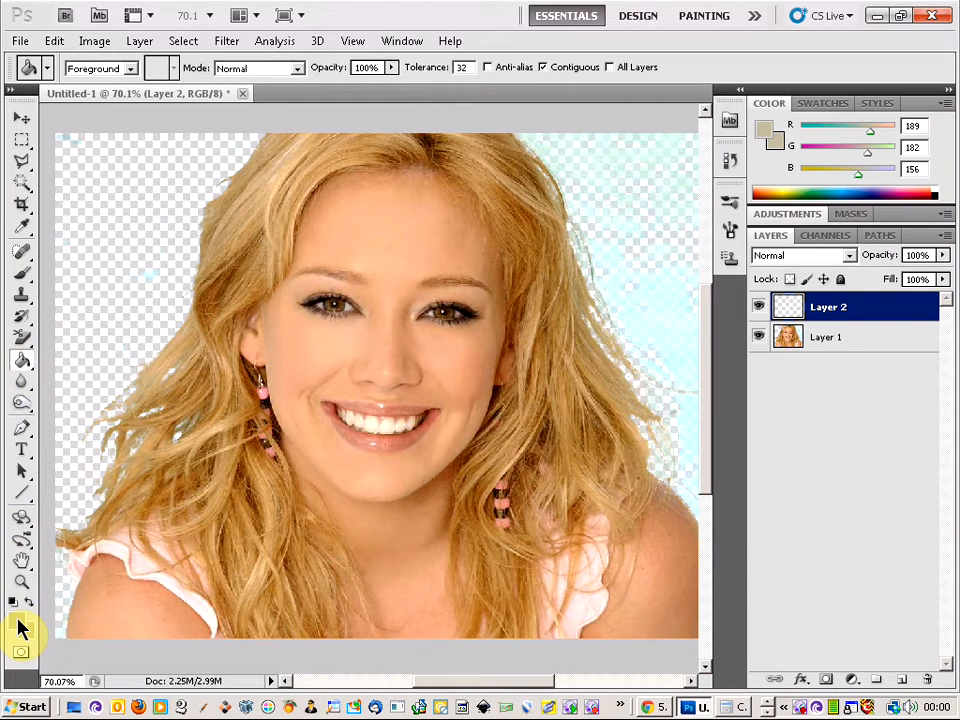
click(855, 681)
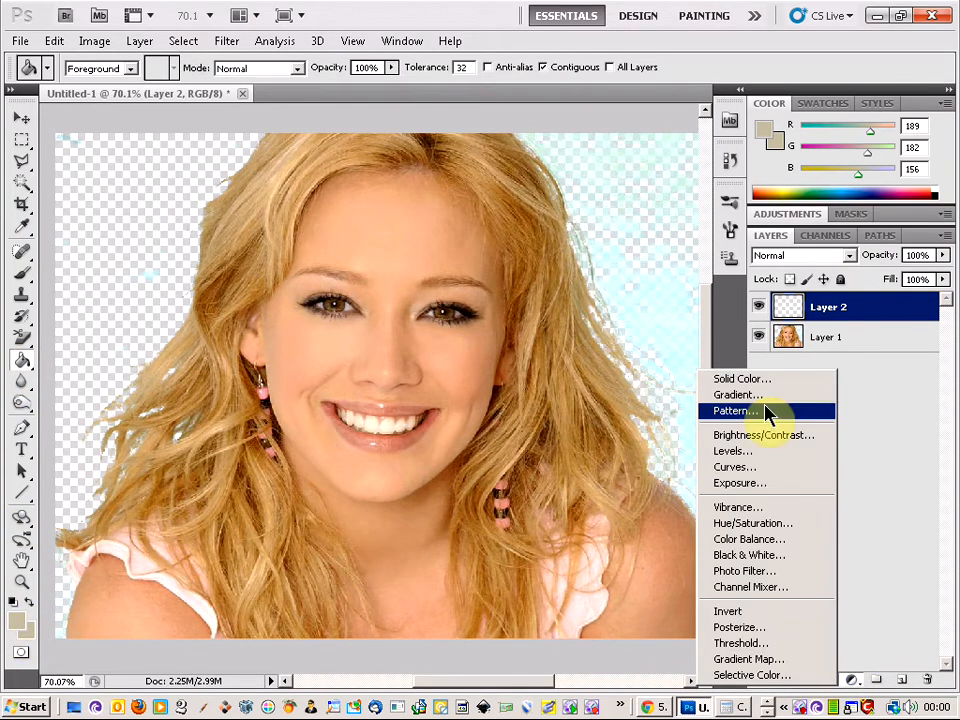
click(770, 380)
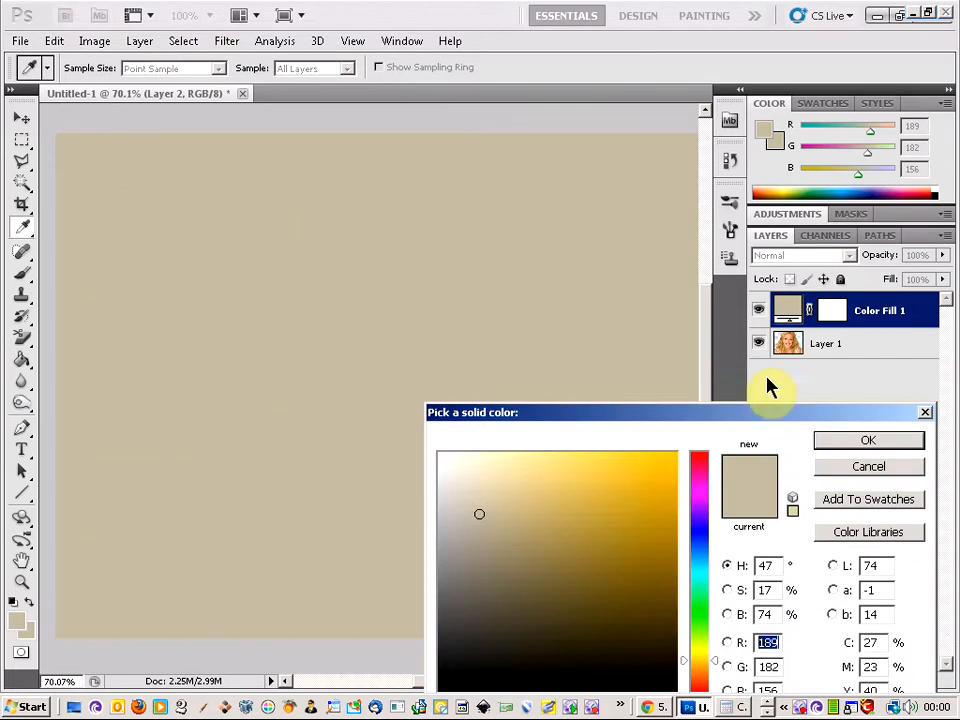
click(675, 458)
click(864, 444)
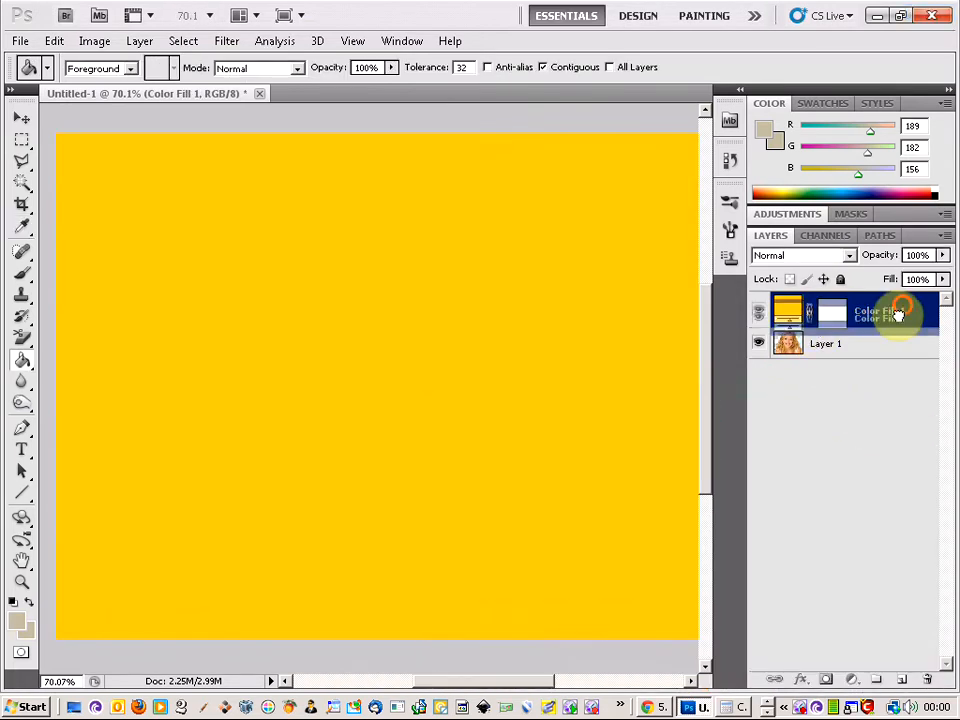
drag(899, 314, 885, 358)
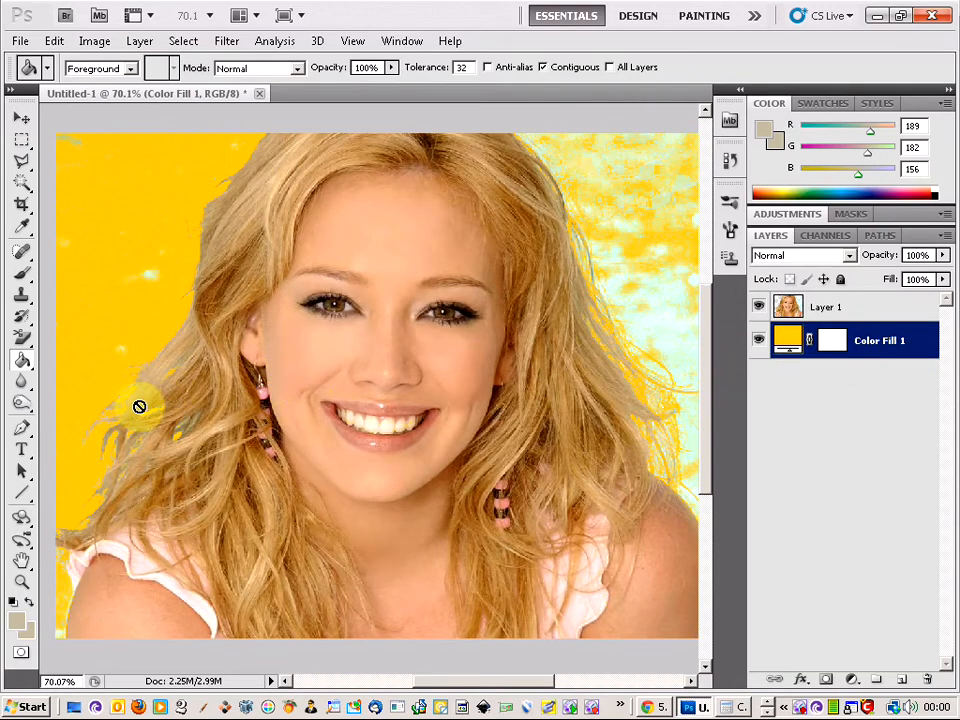
Step: Examine the hair edges, the gaps between strands and the leftover background specks against the yellow backdrop
scroll(139, 406, up, 6)
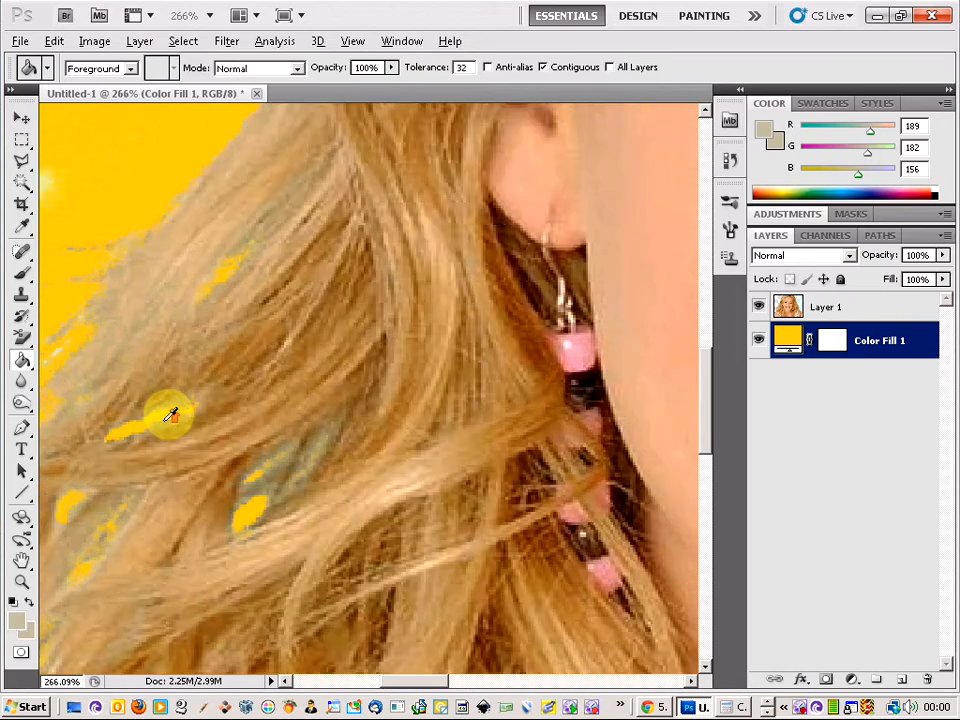
scroll(170, 414, up, 4)
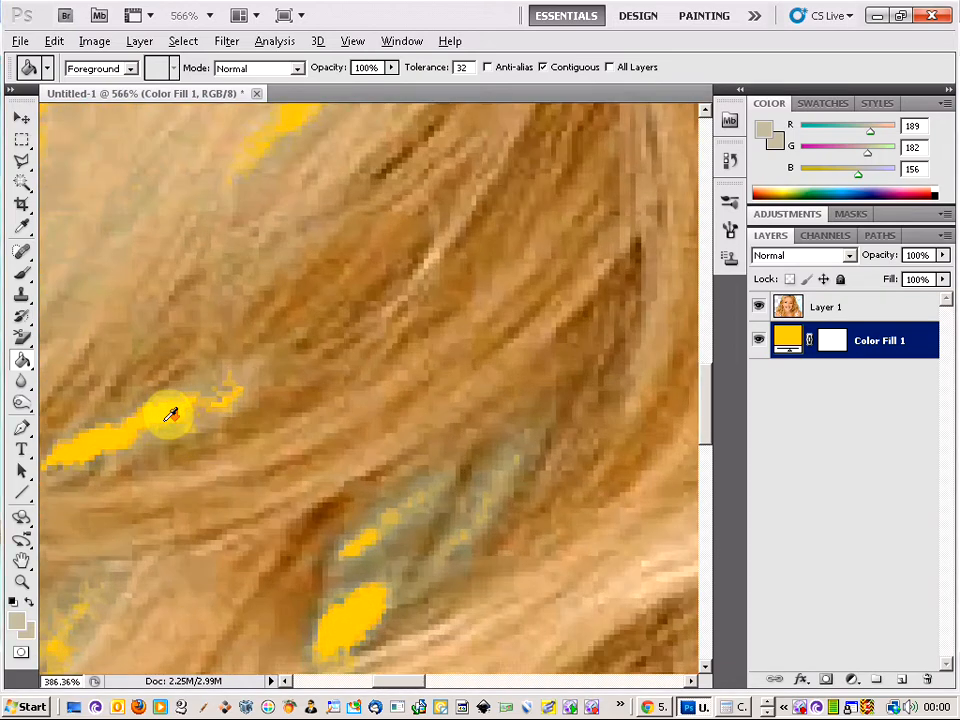
scroll(170, 414, down, 8)
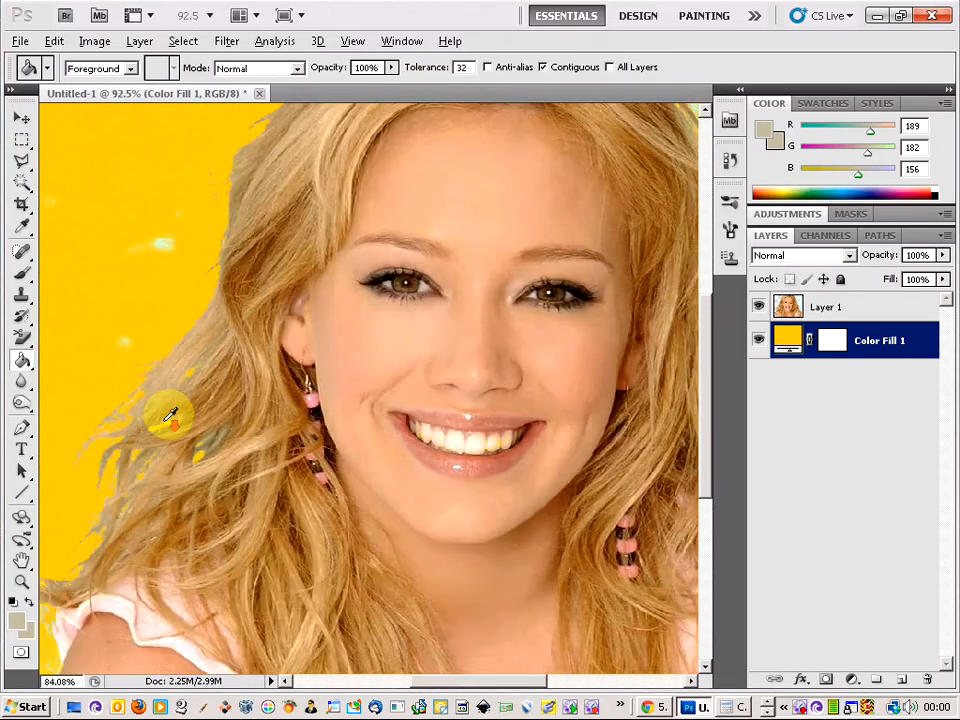
scroll(170, 414, down, 2)
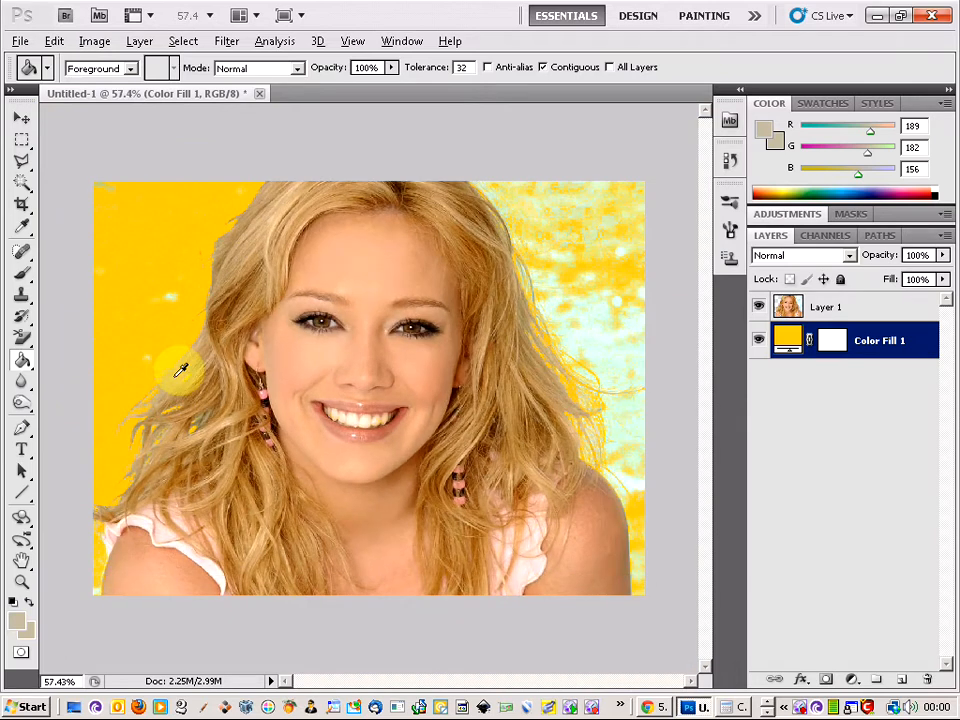
scroll(180, 371, up, 3)
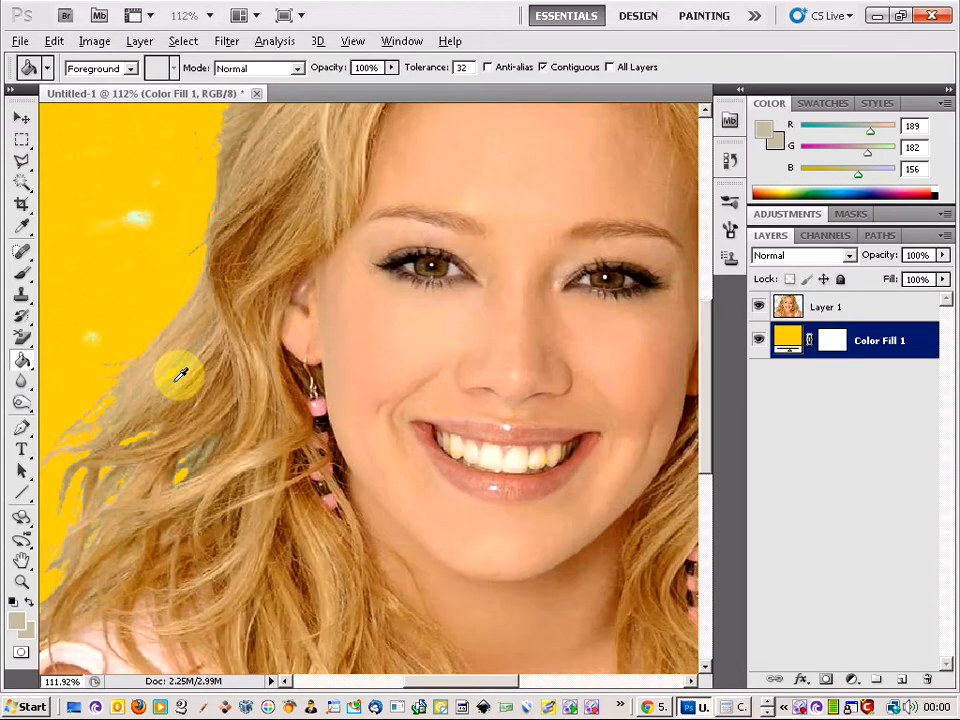
scroll(180, 374, up, 1)
scroll(180, 374, up, 1)
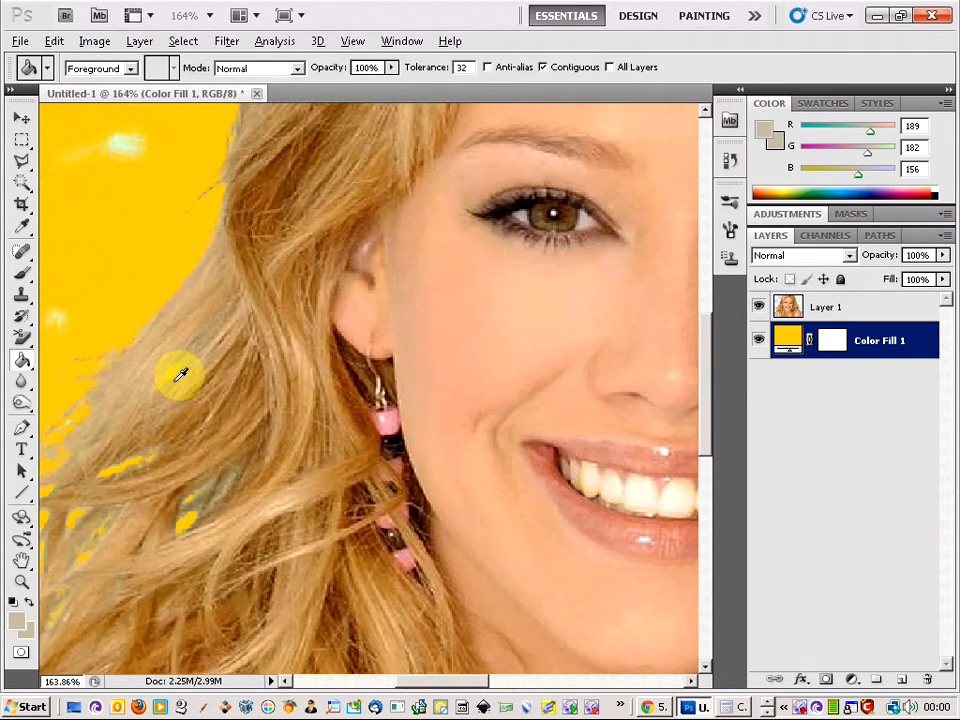
scroll(180, 374, up, 2)
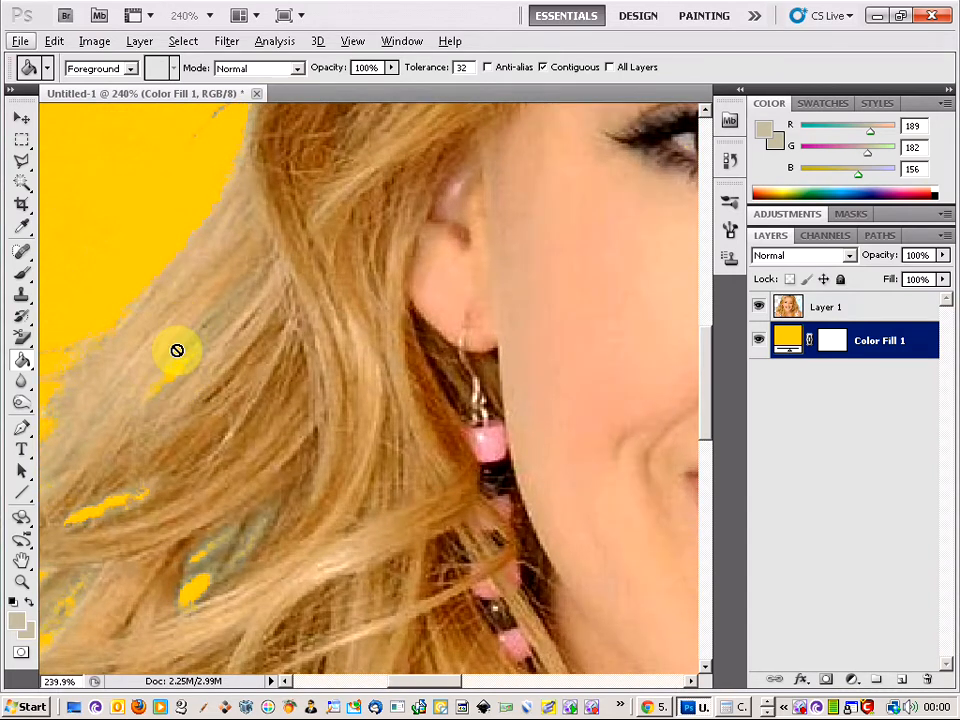
scroll(177, 350, up, 10)
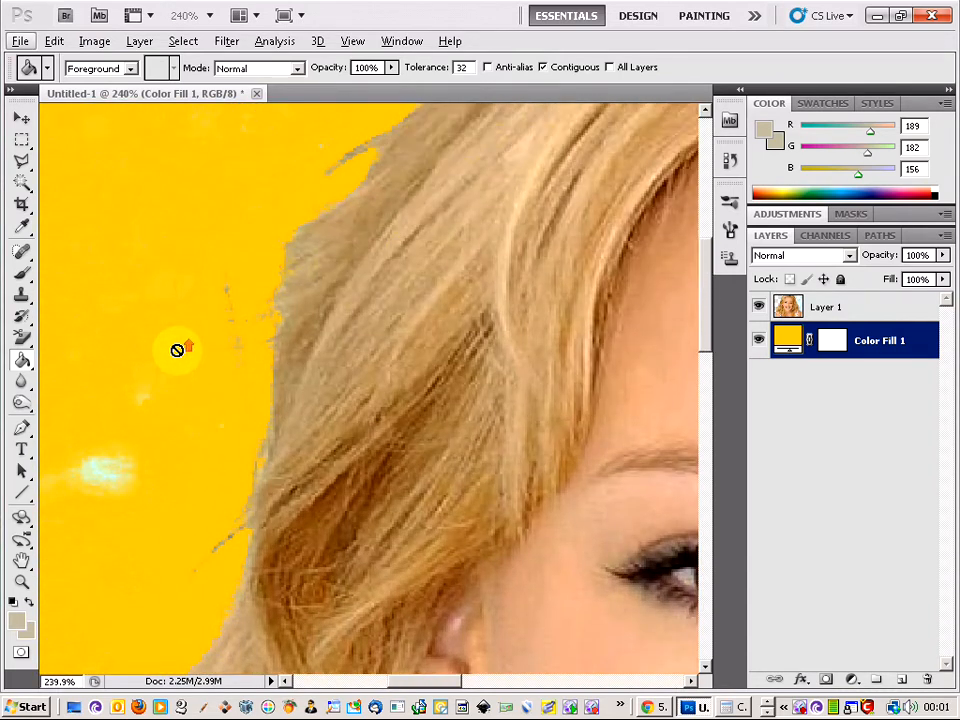
scroll(311, 300, up, 4)
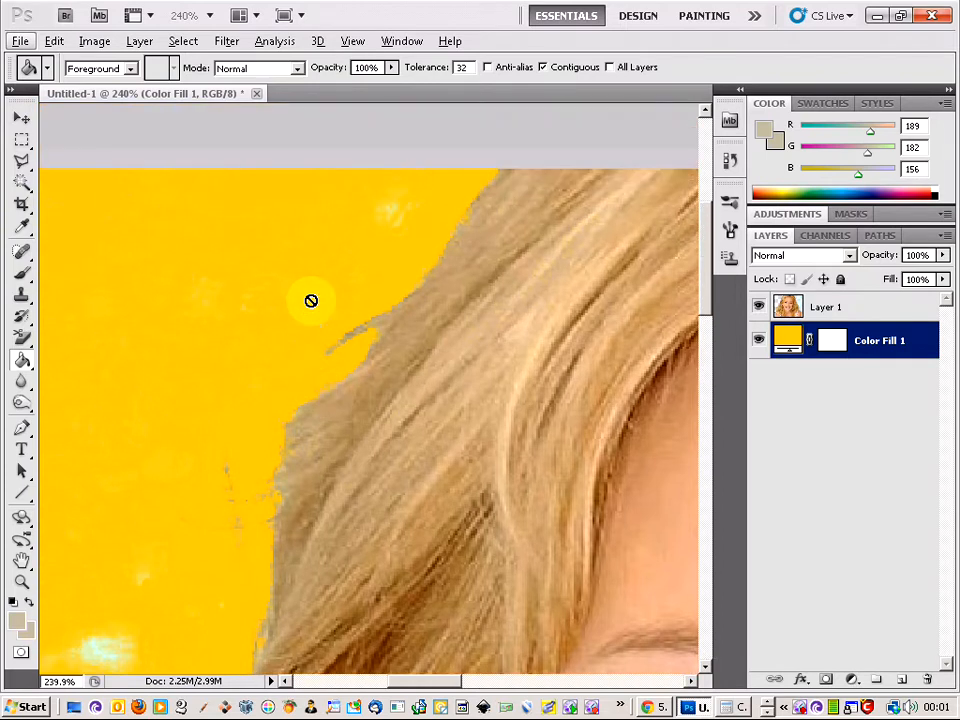
scroll(311, 300, down, 2)
scroll(311, 300, up, 2)
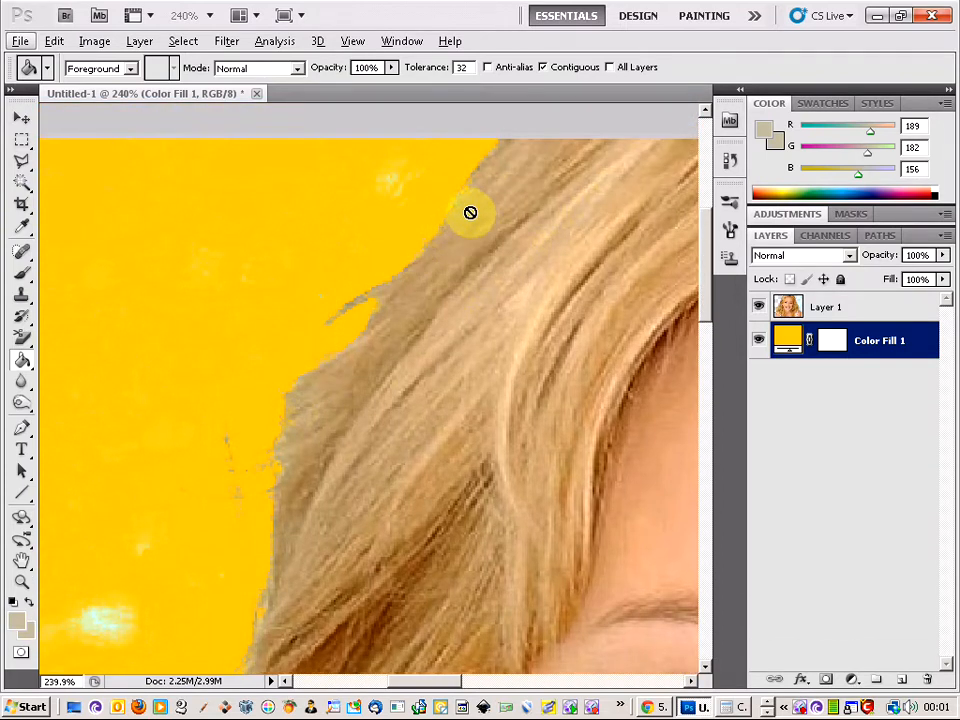
Step: On Layer 1, draw white 5 px lines with the Line tool along the upper hair edge near the photo's top
scroll(482, 206, up, 5)
scroll(461, 204, up, 1)
scroll(439, 223, up, 2)
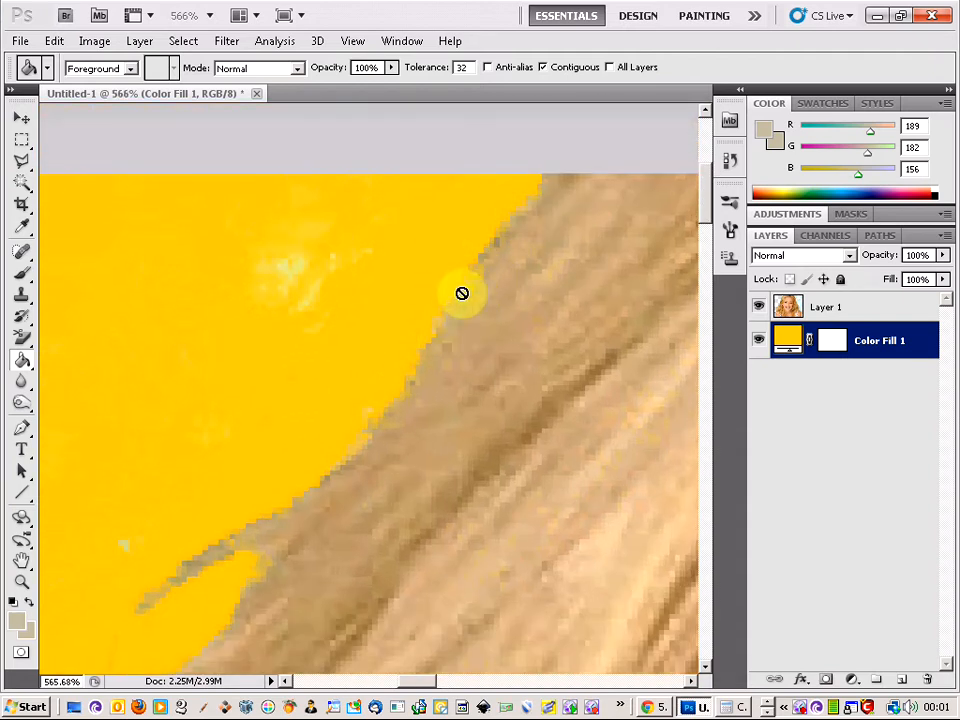
click(21, 499)
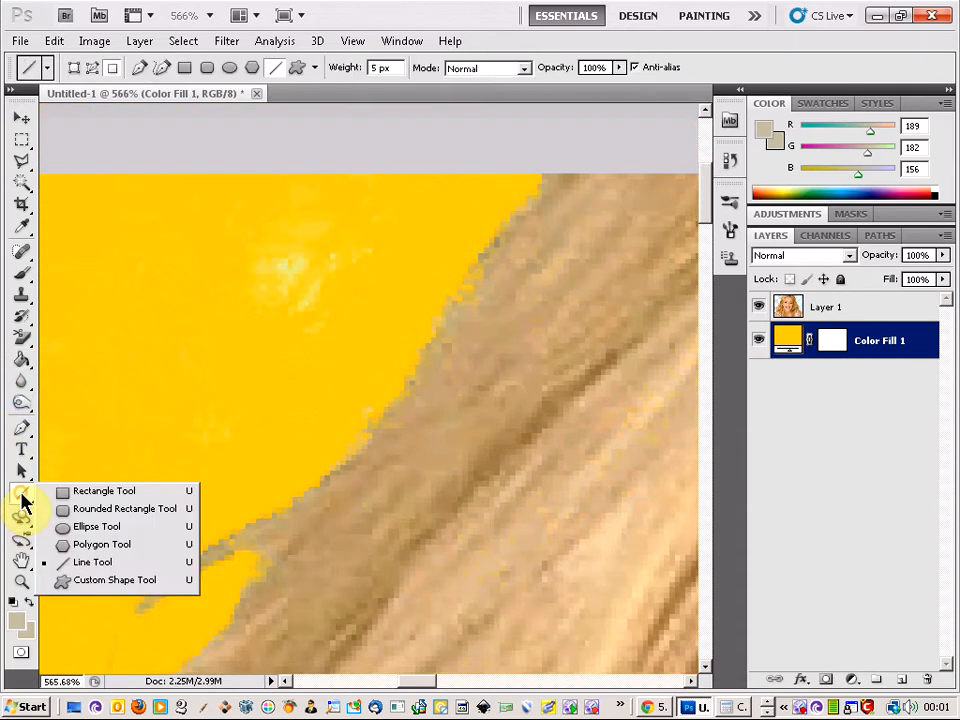
click(86, 566)
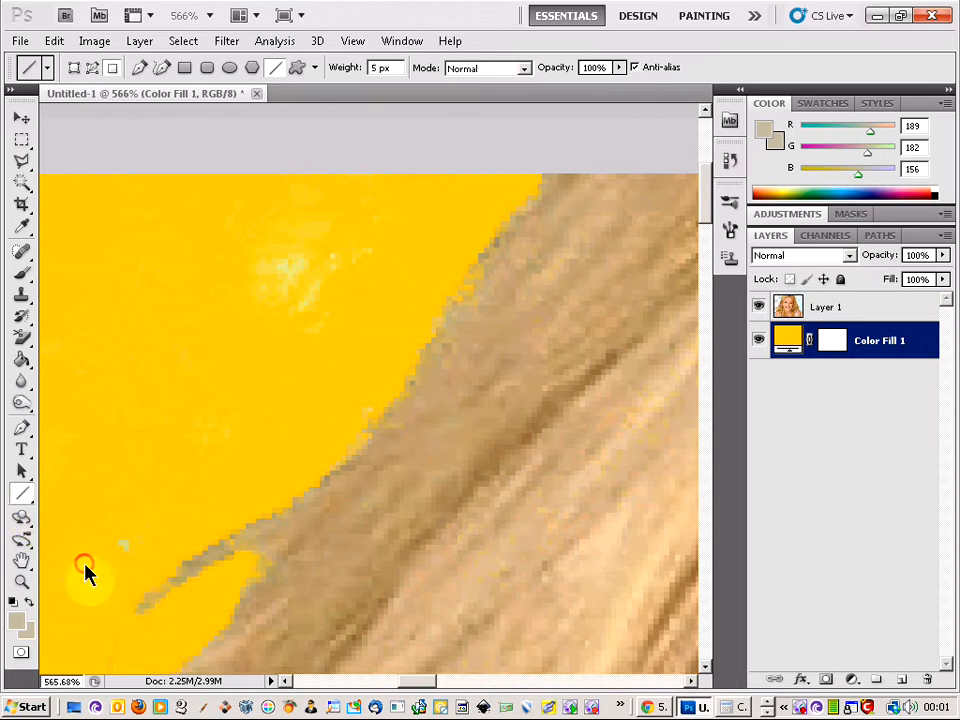
click(14, 602)
click(29, 601)
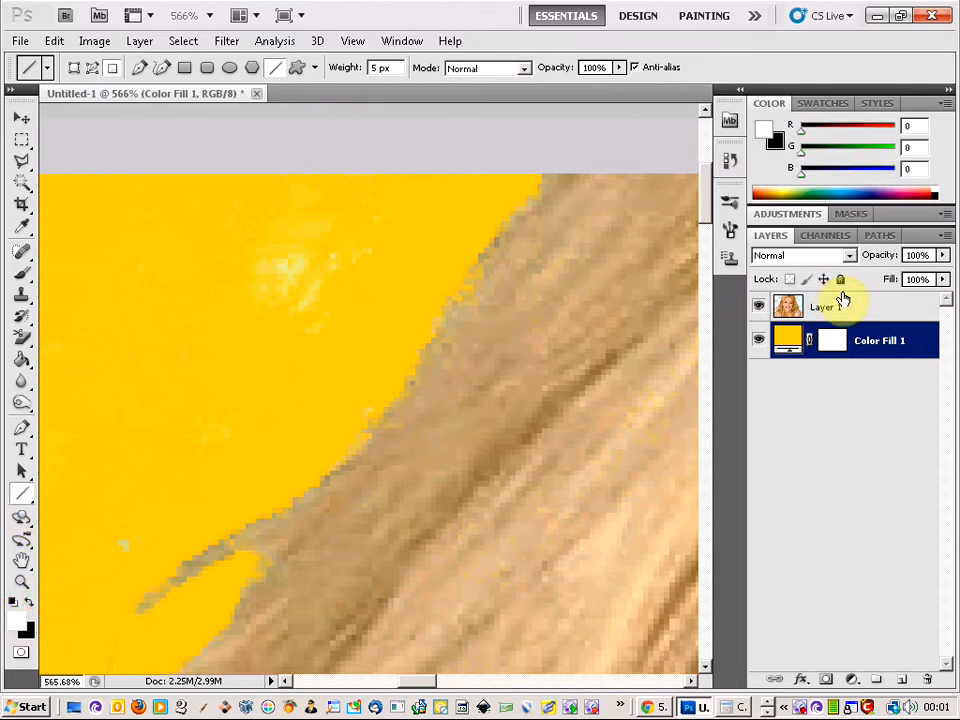
click(872, 312)
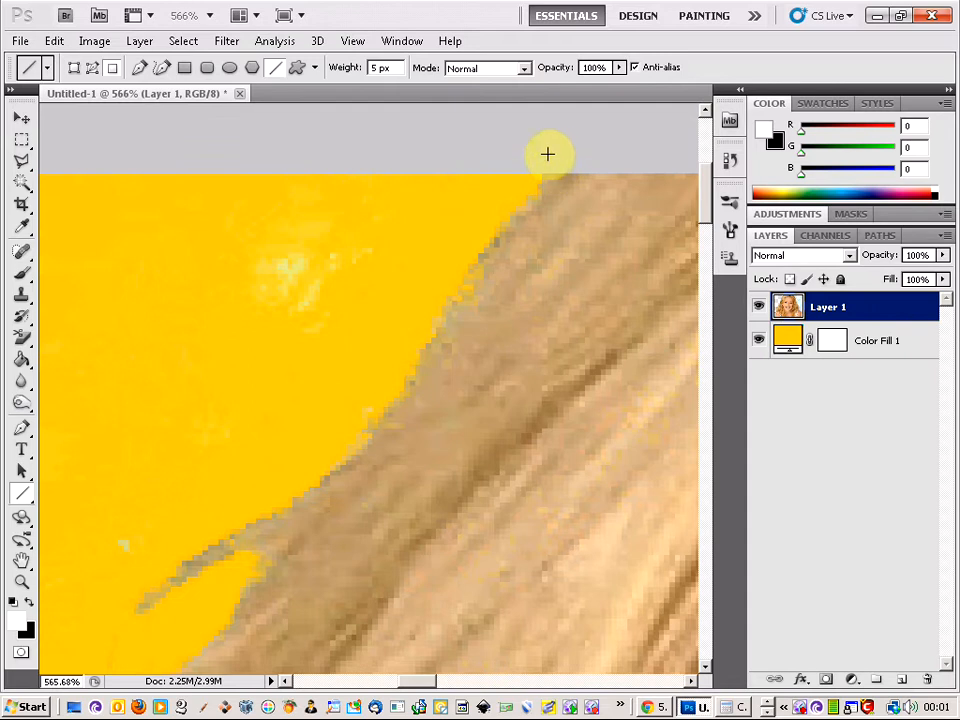
drag(563, 150, 431, 274)
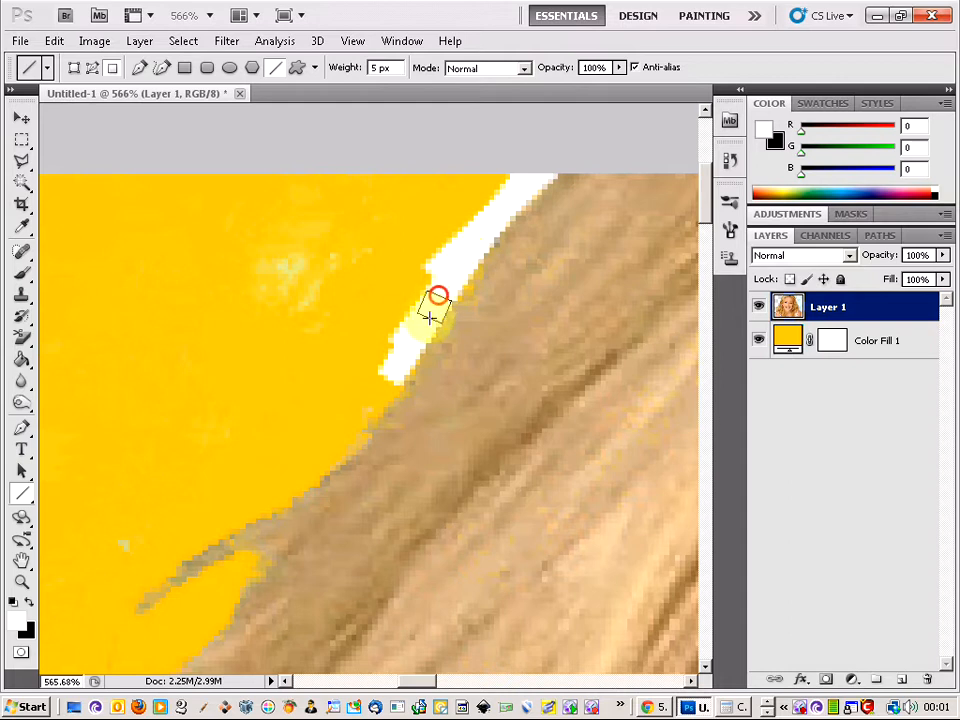
drag(438, 297, 376, 401)
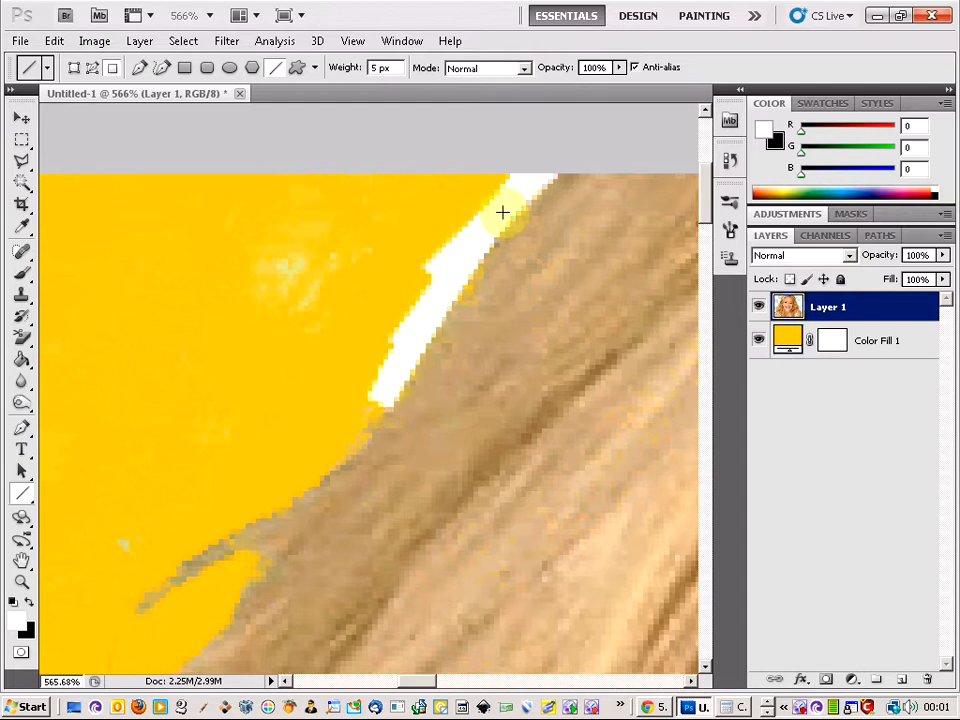
Step: Trim the upper hair edge with more white lines and continue the outline down along the thin stray strand
drag(563, 158, 430, 306)
drag(510, 199, 417, 322)
mouse_move(546, 181)
mouse_down()
mouse_move(467, 253)
mouse_move(399, 355)
mouse_up()
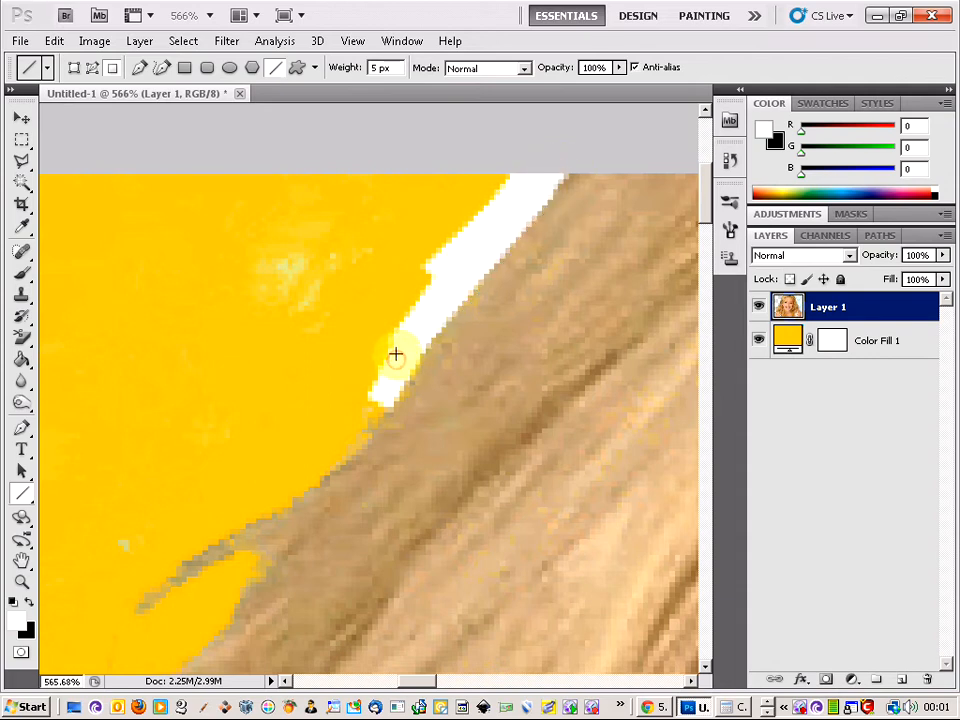
mouse_move(463, 283)
mouse_down()
mouse_move(390, 403)
mouse_move(366, 408)
mouse_move(340, 451)
mouse_move(274, 484)
mouse_move(271, 501)
mouse_move(257, 495)
mouse_move(165, 549)
mouse_up()
mouse_move(246, 516)
mouse_down()
mouse_move(146, 563)
mouse_move(111, 597)
mouse_up()
Step: Fill the gap between the thin stray strand and the hair below it with overlapping white lines, wrapping around the strand's tip
scroll(184, 557, down, 5)
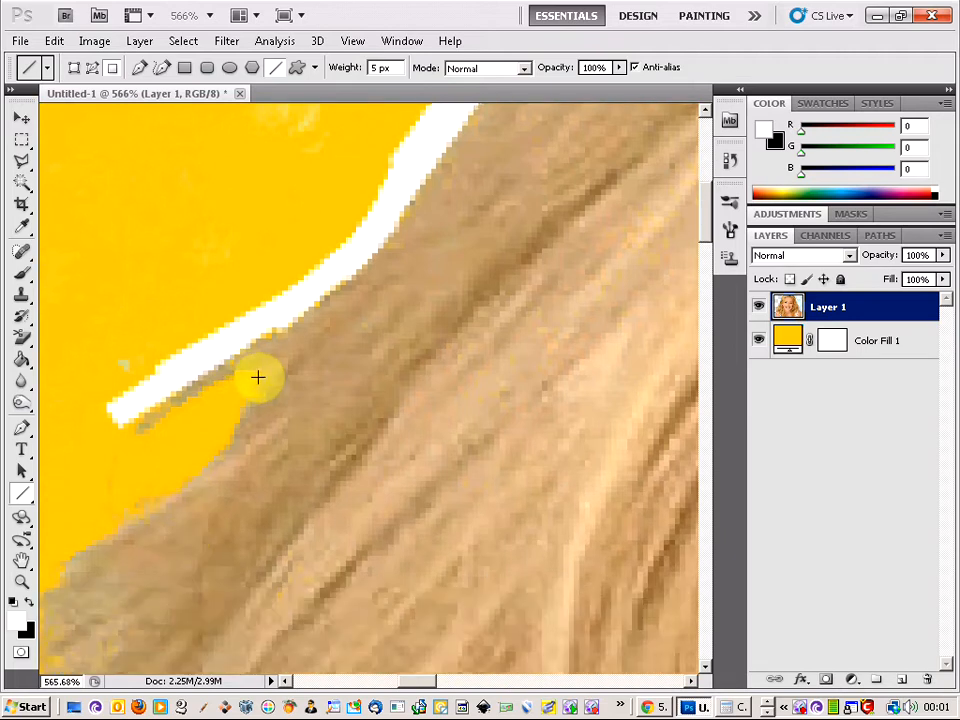
drag(258, 377, 126, 474)
drag(238, 386, 127, 459)
drag(118, 401, 115, 463)
mouse_move(231, 409)
mouse_down()
mouse_move(186, 459)
mouse_move(204, 450)
mouse_move(136, 497)
mouse_up()
mouse_move(195, 464)
mouse_down()
mouse_move(101, 499)
mouse_move(94, 522)
mouse_up()
drag(146, 466, 80, 505)
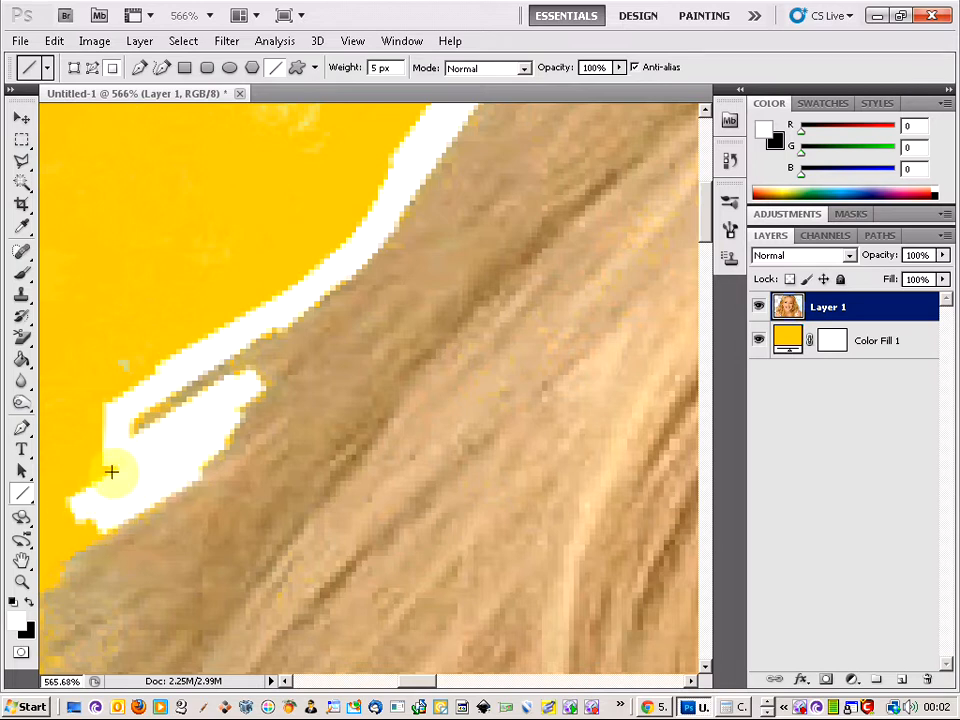
Step: Thicken the white outline above the thin stray strand with longer white lines and check it against the whole hair edge
mouse_move(107, 390)
mouse_down()
mouse_move(94, 500)
mouse_move(111, 463)
mouse_move(118, 392)
mouse_move(176, 347)
mouse_move(247, 313)
mouse_up()
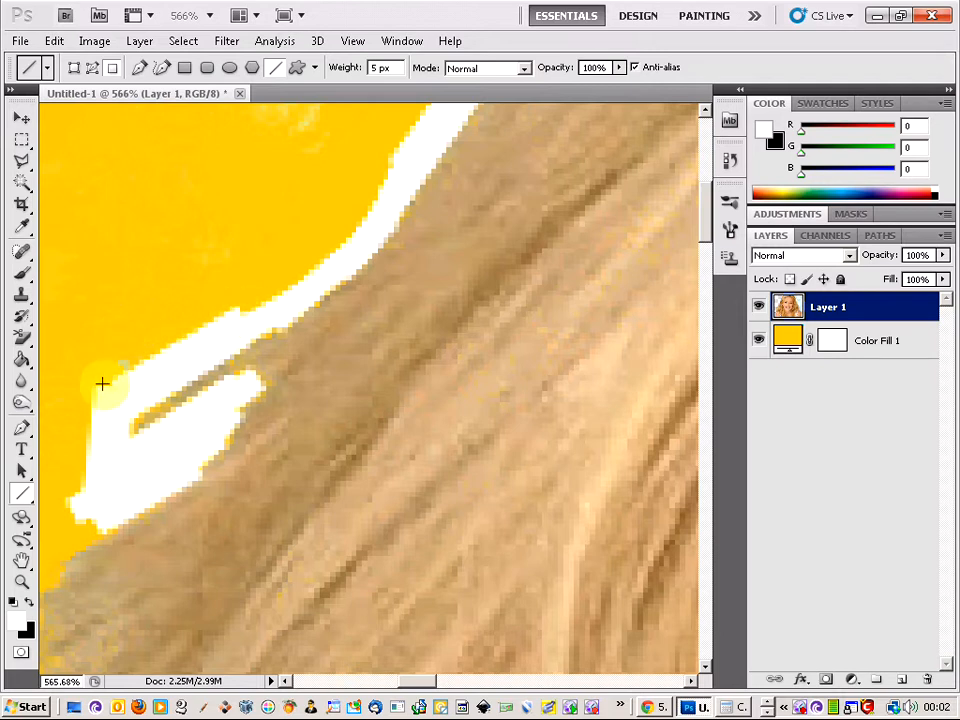
mouse_move(101, 381)
mouse_down()
mouse_move(253, 330)
mouse_move(289, 272)
mouse_move(335, 249)
mouse_up()
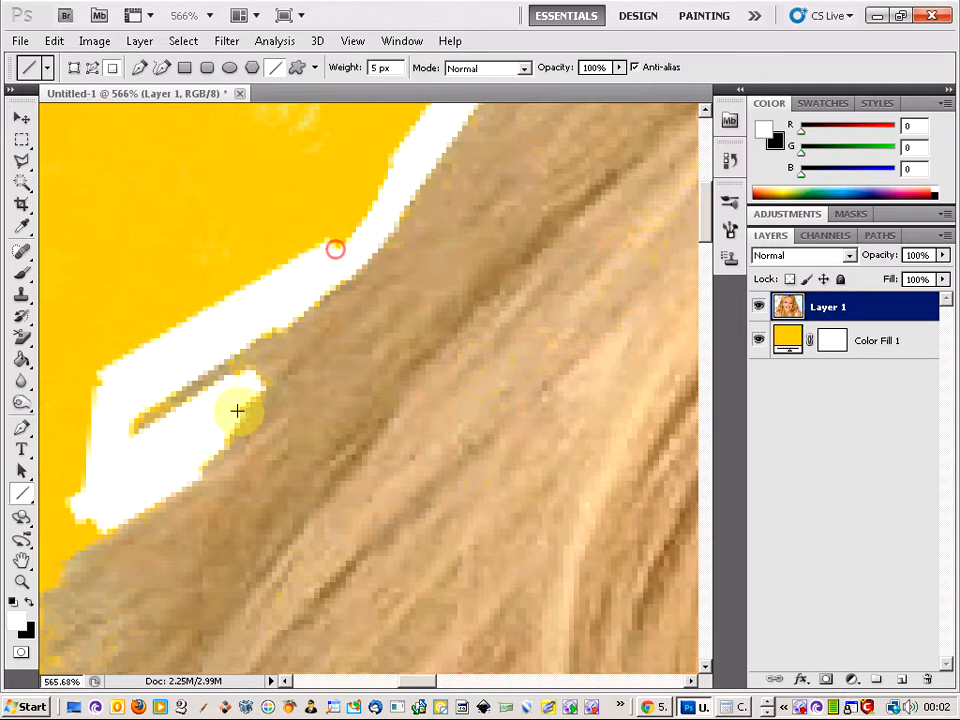
scroll(225, 405, down, 10)
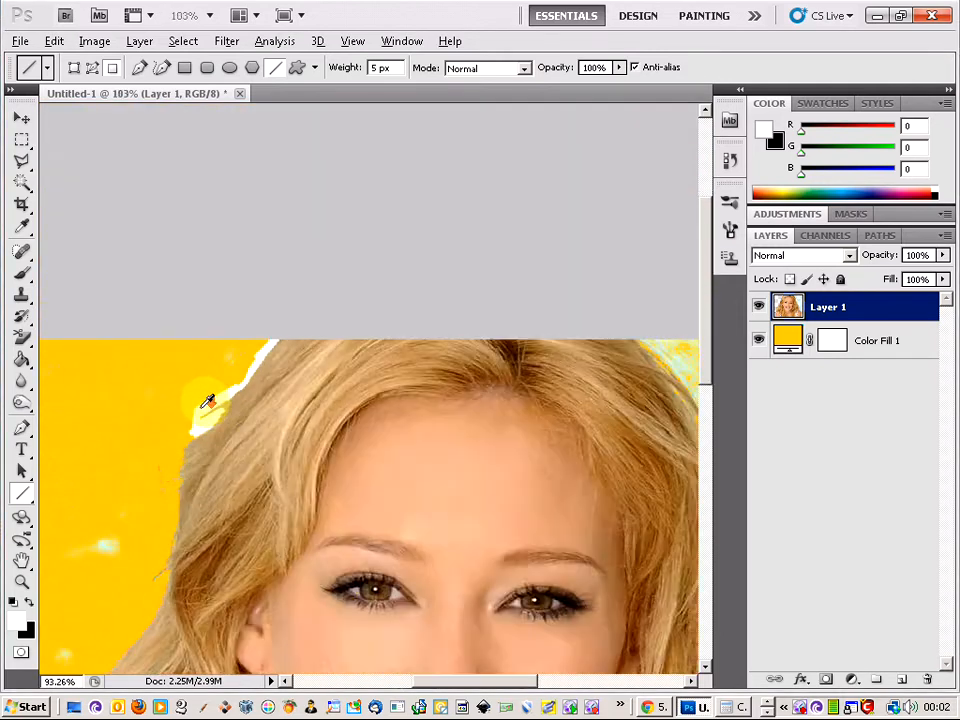
Step: Activate the Clone Stamp tool with the 8 px brush, try a stroke along the thin stray strand, and undo it
scroll(210, 403, up, 6)
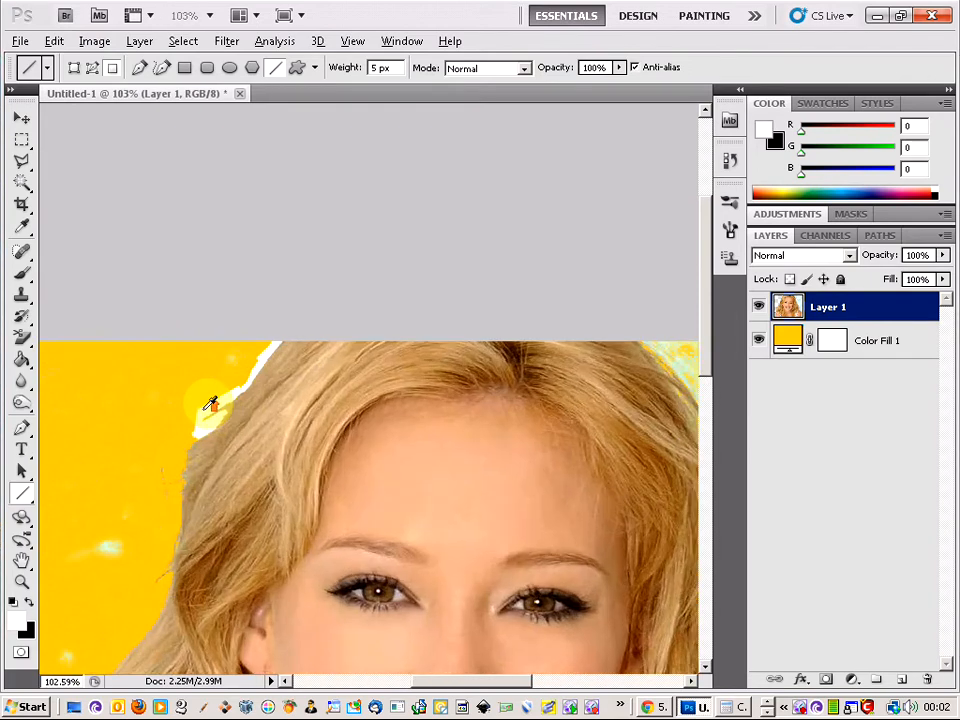
scroll(231, 416, up, 4)
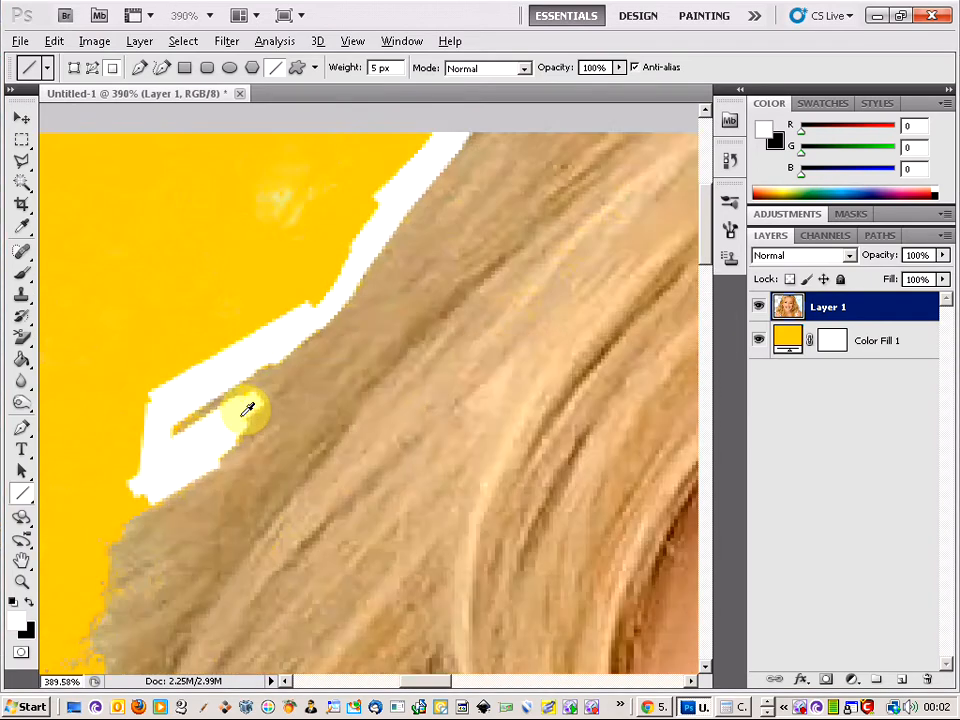
click(24, 298)
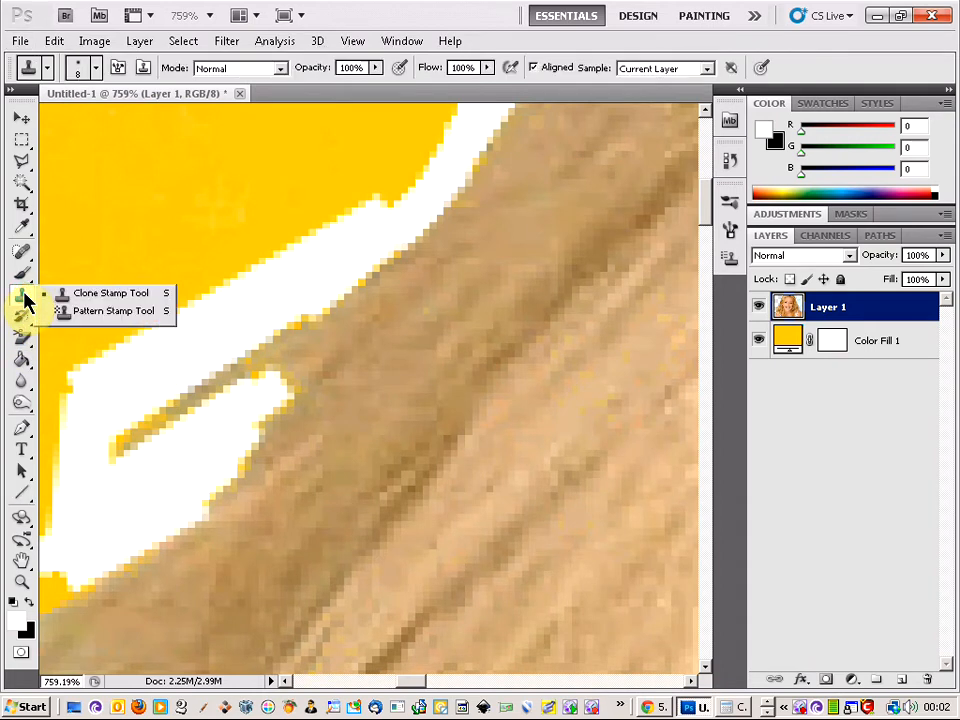
click(82, 293)
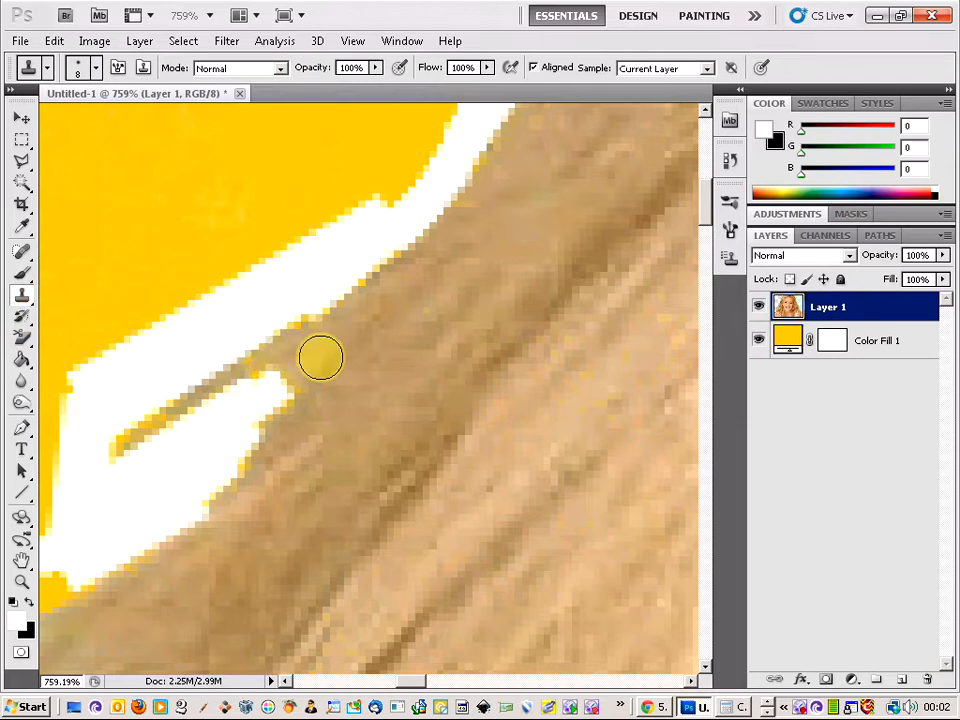
mouse_move(285, 357)
mouse_down()
mouse_move(444, 371)
mouse_move(465, 355)
mouse_move(486, 272)
mouse_move(476, 329)
mouse_move(490, 290)
mouse_move(553, 404)
mouse_up()
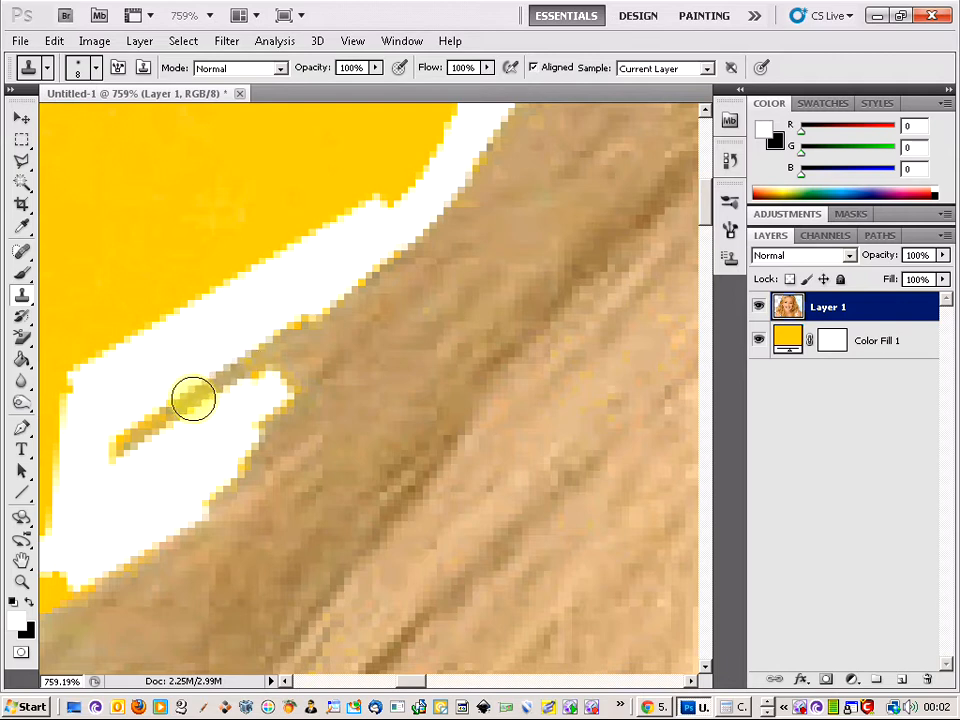
mouse_move(287, 318)
mouse_down()
mouse_move(268, 328)
mouse_move(401, 343)
mouse_up()
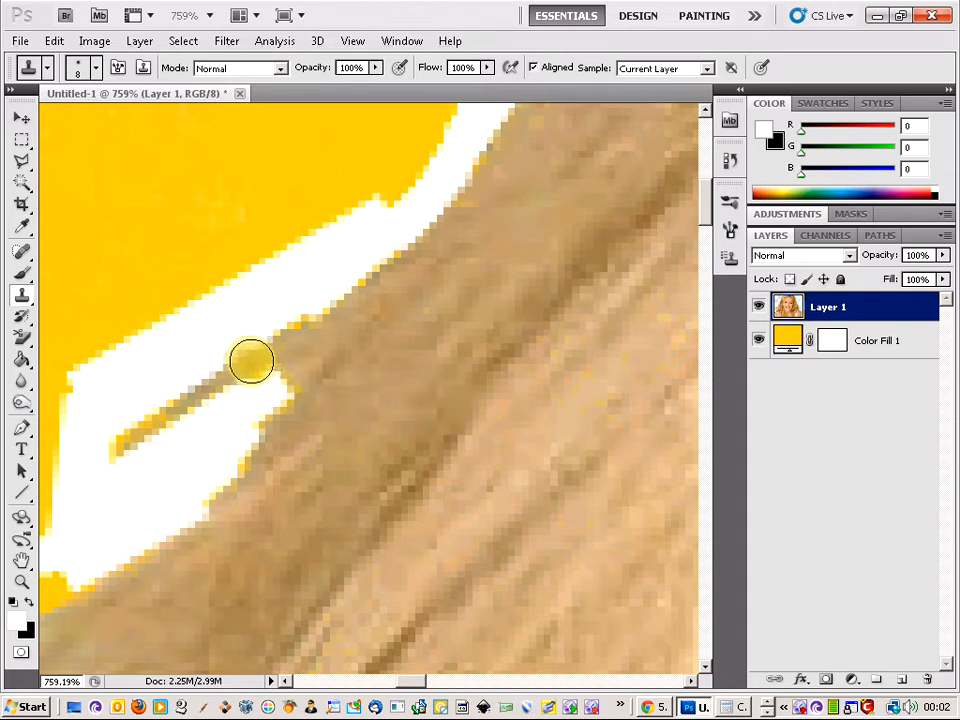
drag(247, 365, 141, 430)
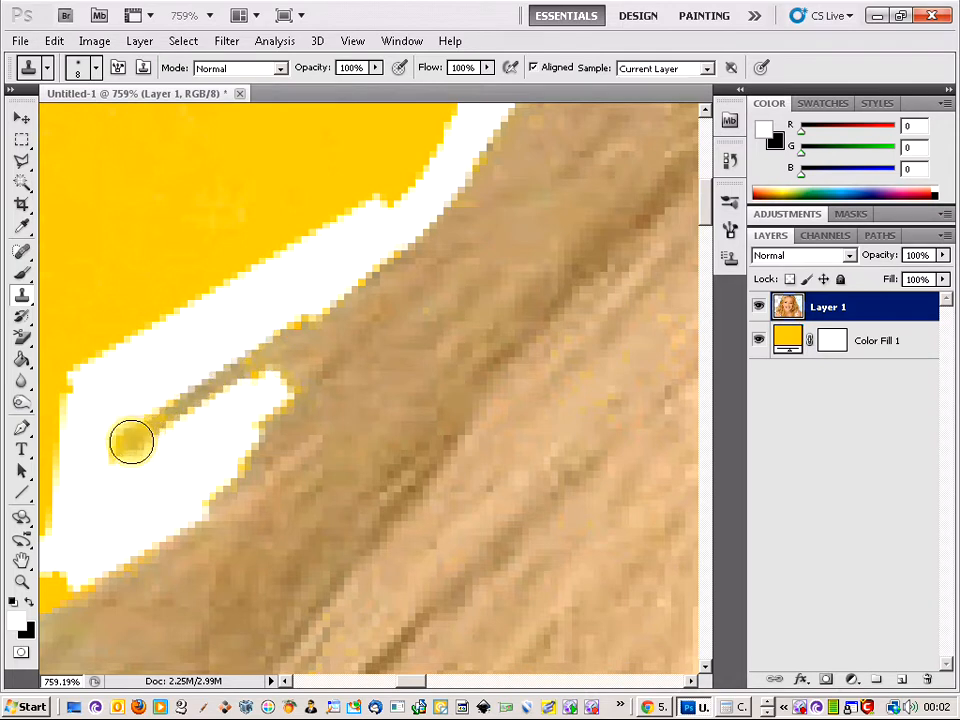
key(ctrl+z)
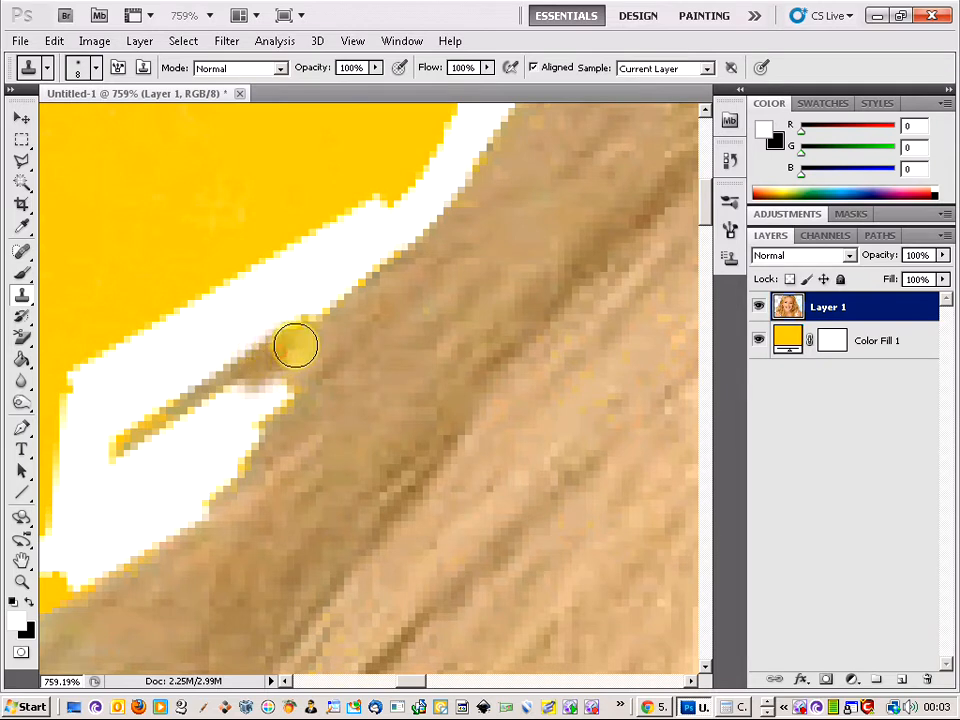
Step: Clone sampled darker hair over the base and middle of the thin stray strand with the 8 px brush
click(306, 337)
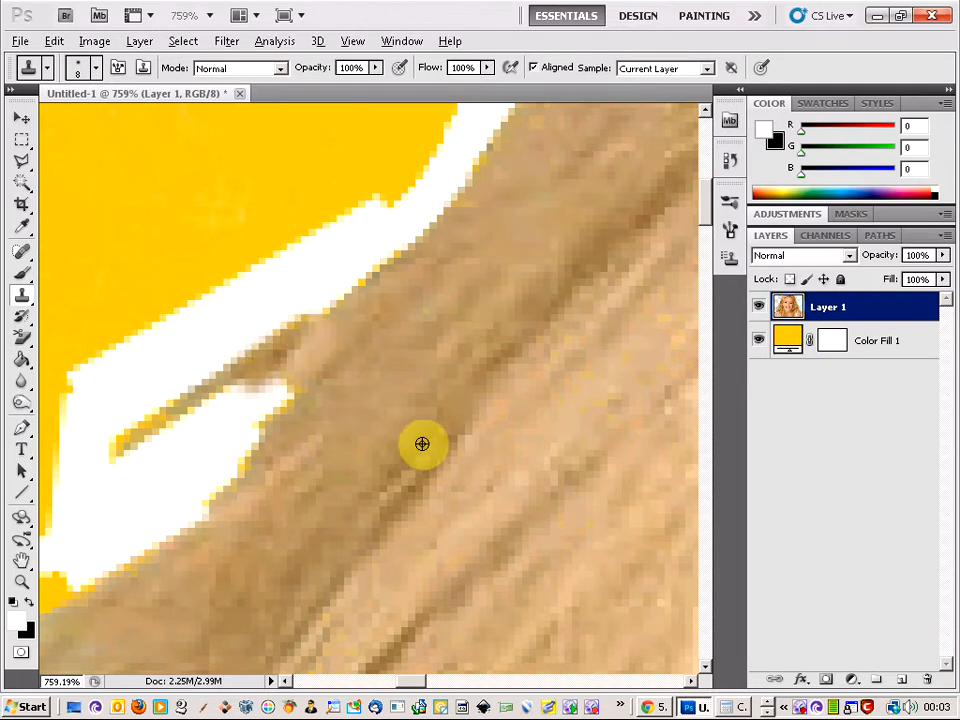
alt+click(422, 444)
drag(221, 380, 289, 381)
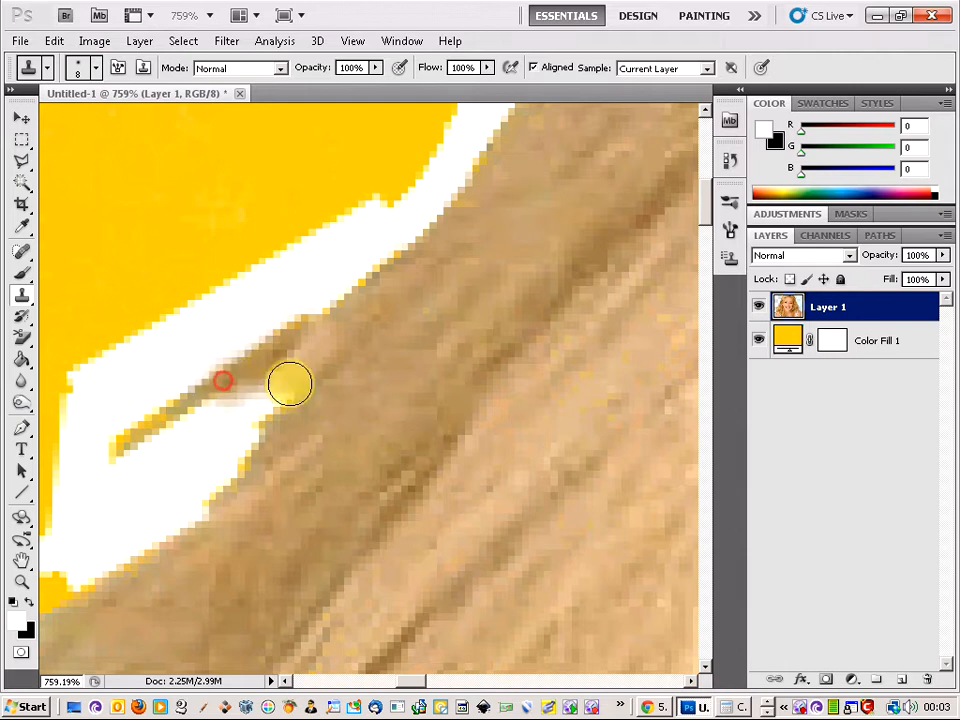
alt+click(408, 432)
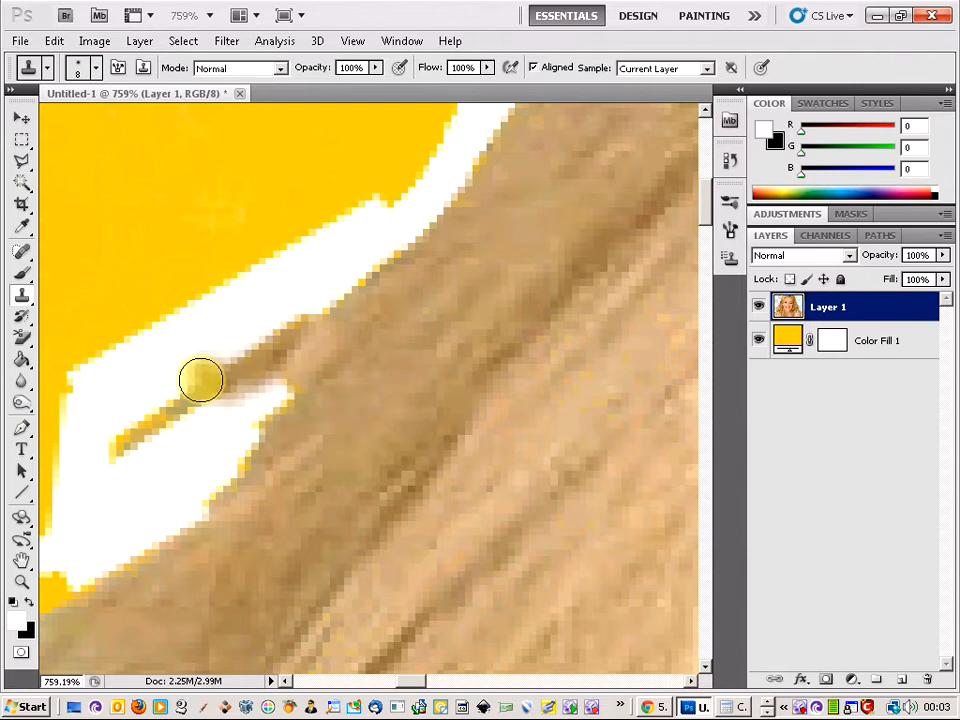
drag(203, 387, 186, 401)
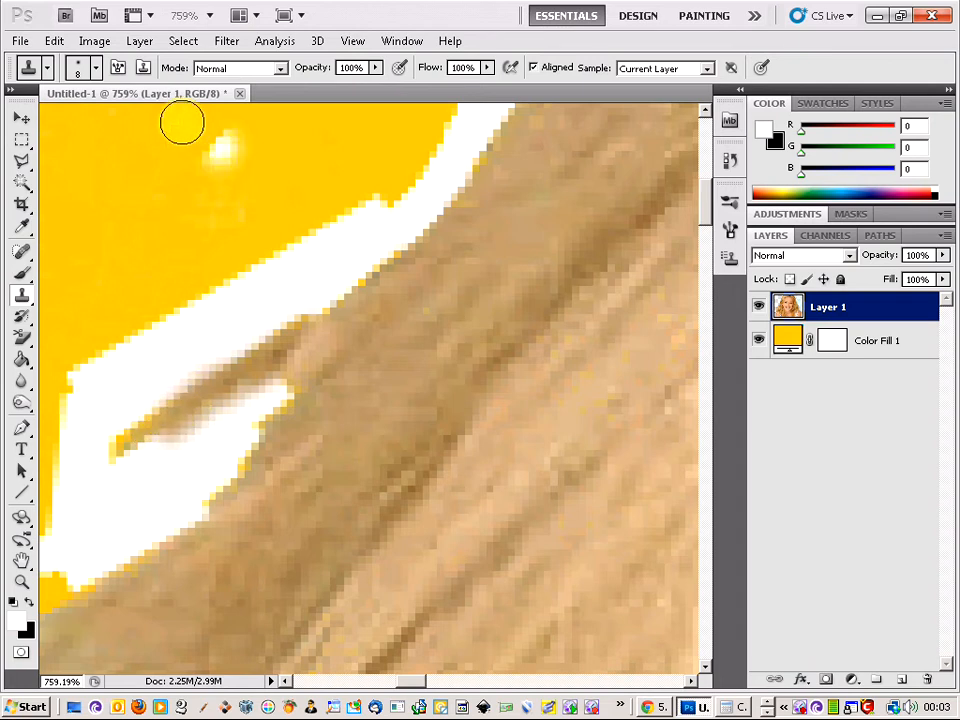
Step: Reduce the clone brush to 5 px and clone hair over the thin stray strand from its tip up to its base
click(96, 69)
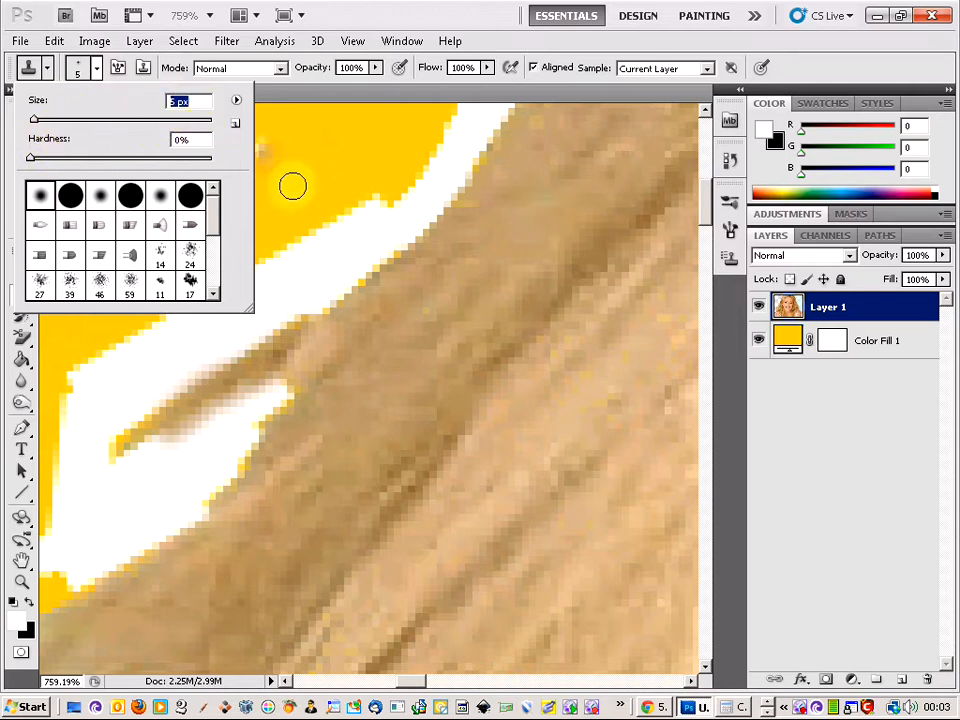
alt+click(416, 428)
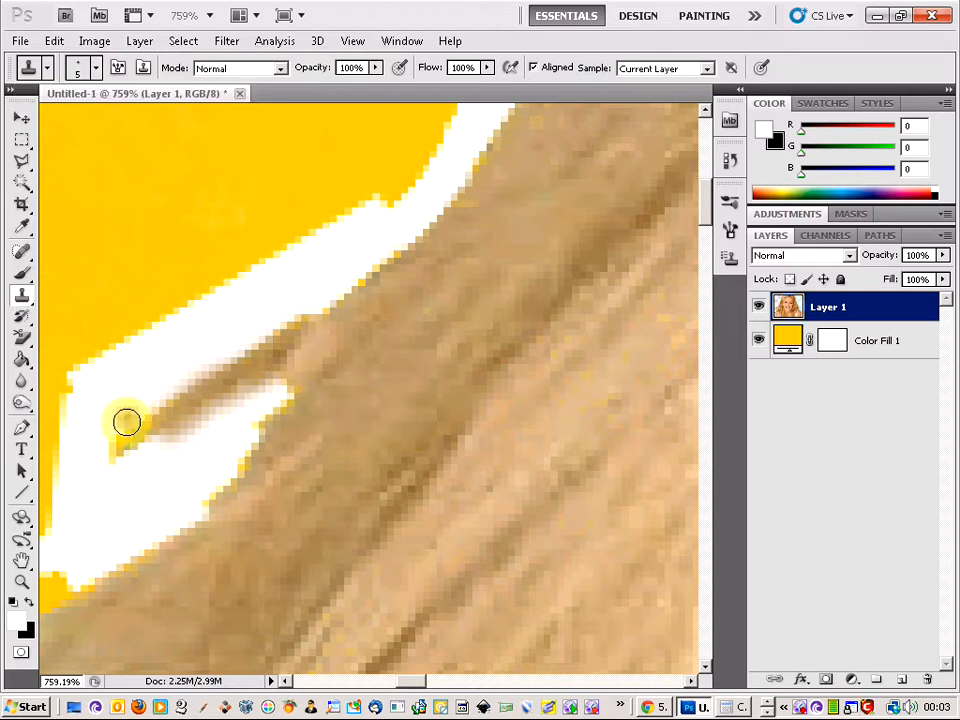
click(157, 421)
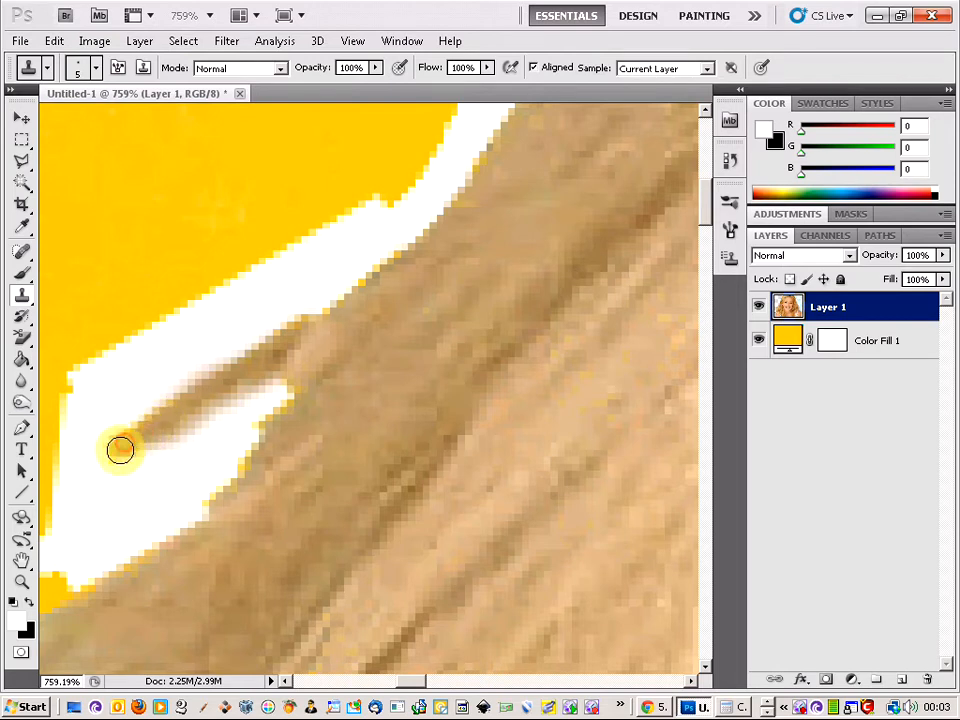
drag(140, 427, 177, 402)
click(240, 363)
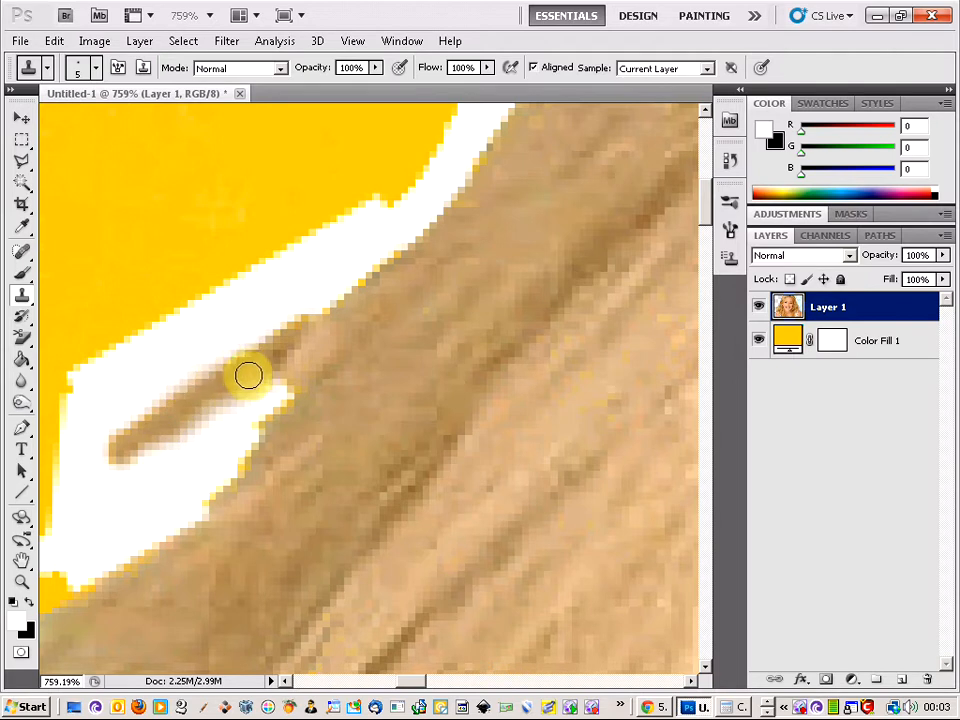
click(275, 351)
Step: Even out the thin stray strand's tone by cloning hair from several fresh sample points along its length
alt+click(429, 437)
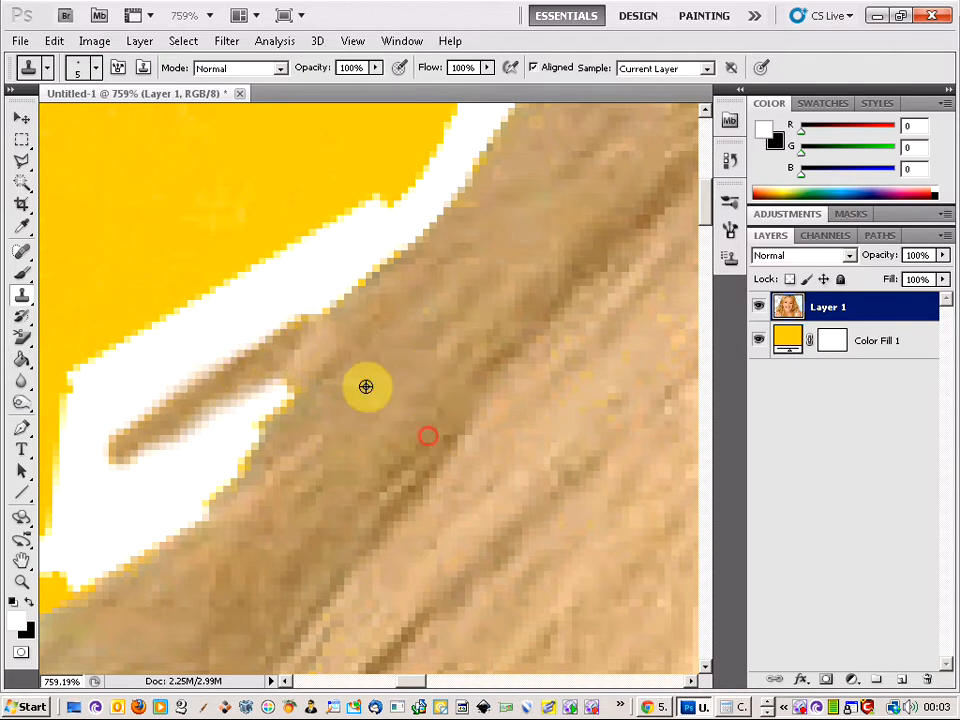
click(292, 354)
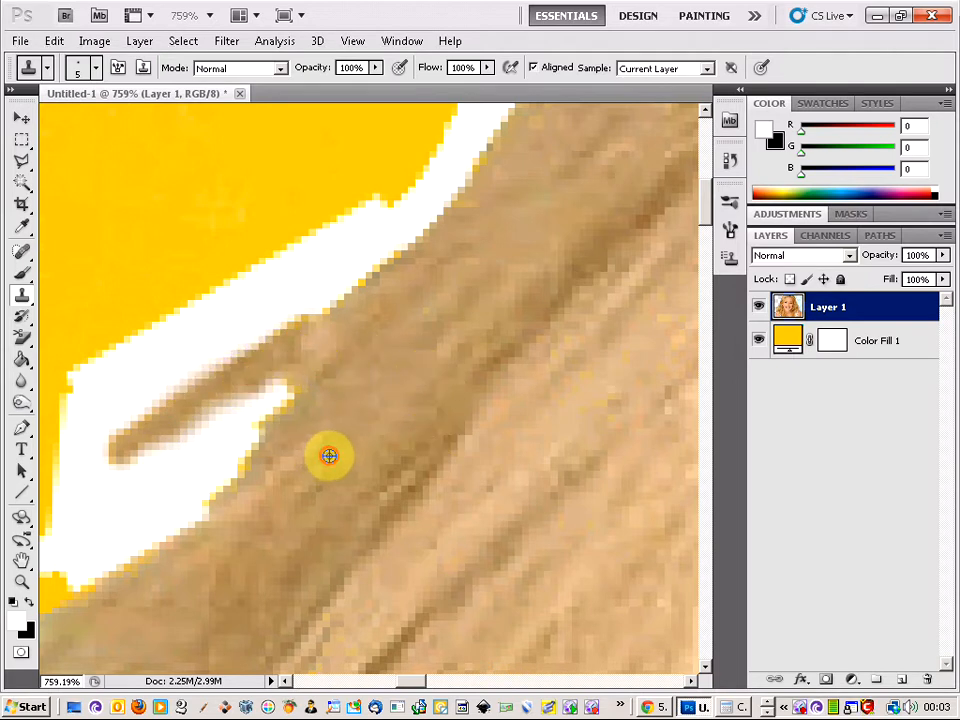
click(236, 377)
click(194, 399)
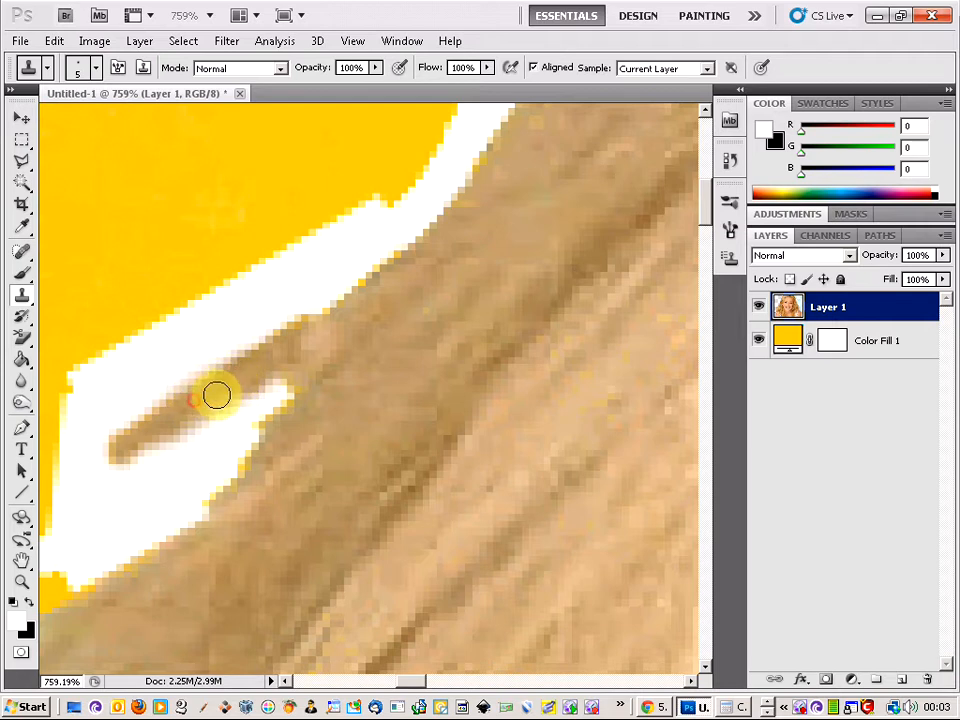
click(217, 390)
alt+click(333, 485)
click(196, 394)
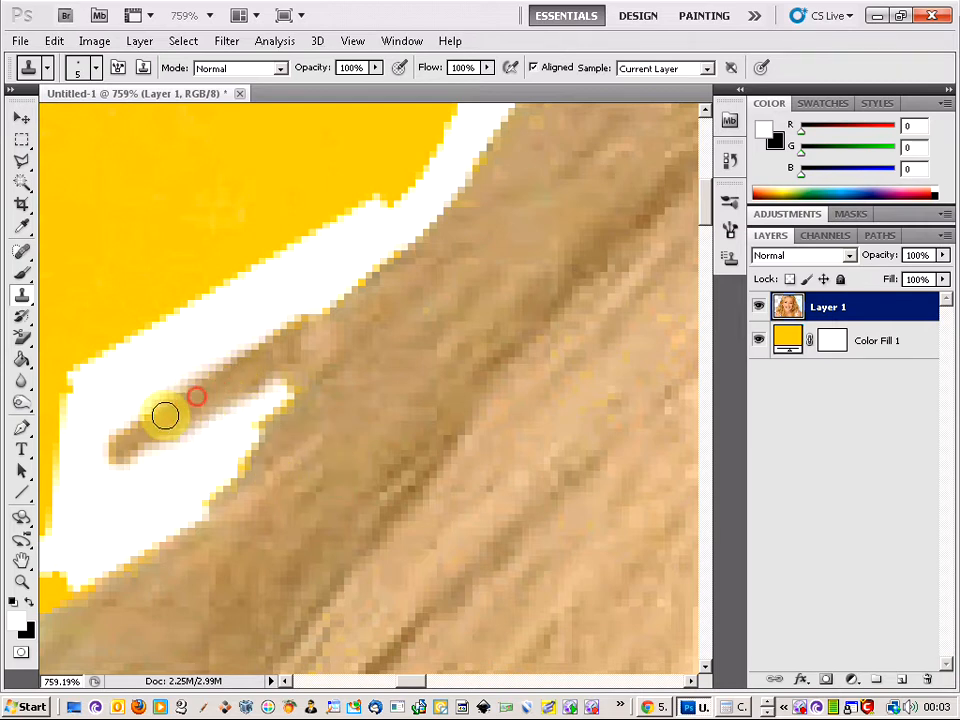
alt+click(296, 499)
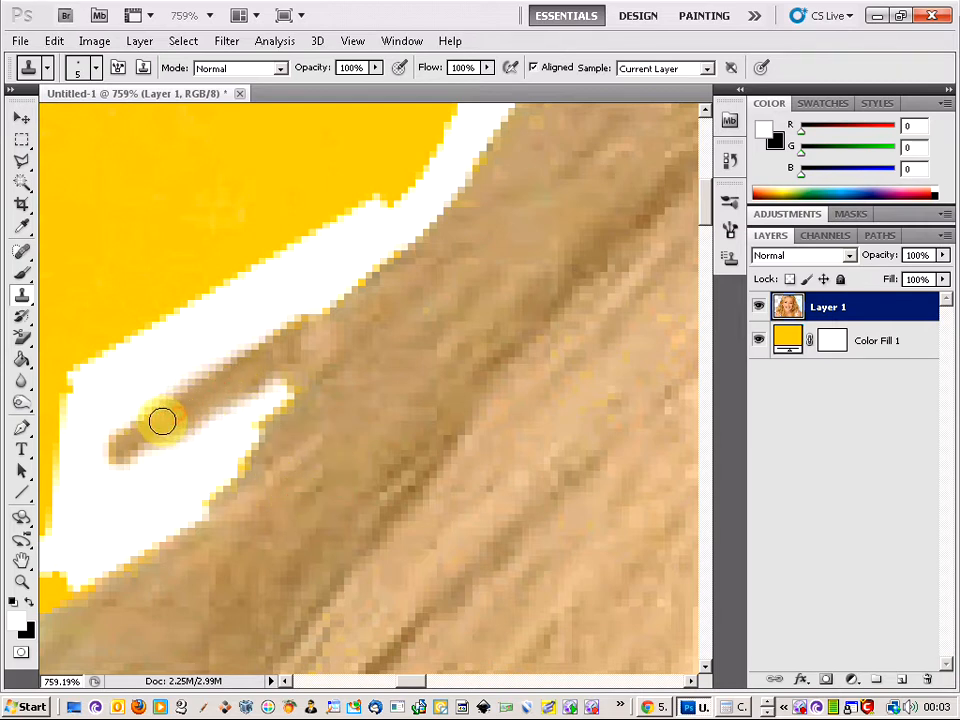
click(158, 419)
Step: Clone hair over the yellow fringe where the stray strand's upper side joins the main hair edge
alt+click(386, 431)
click(265, 364)
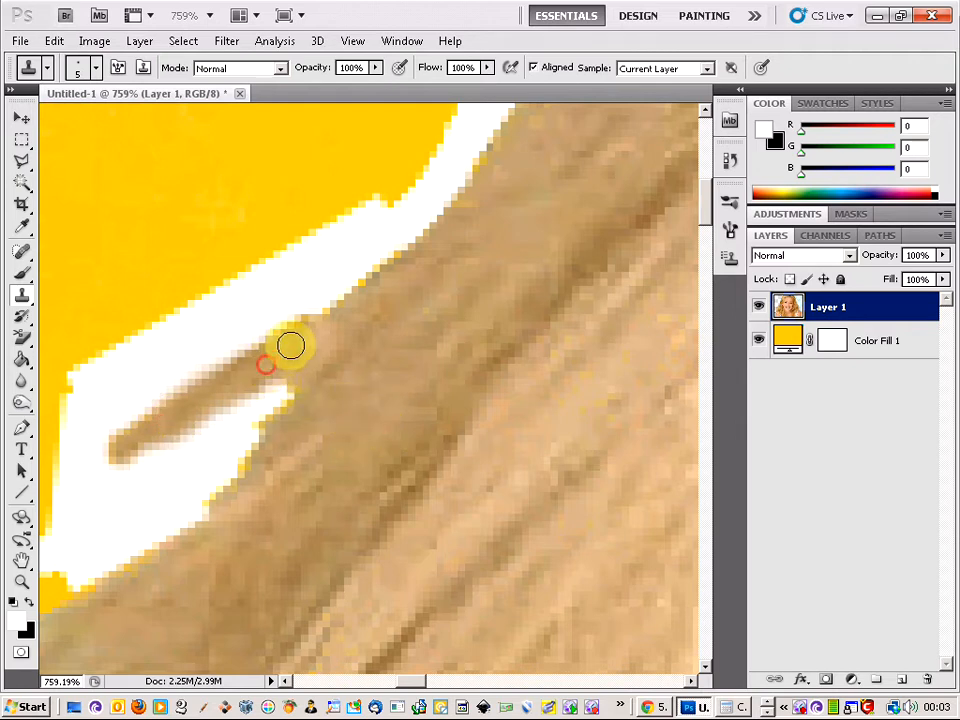
alt+click(436, 338)
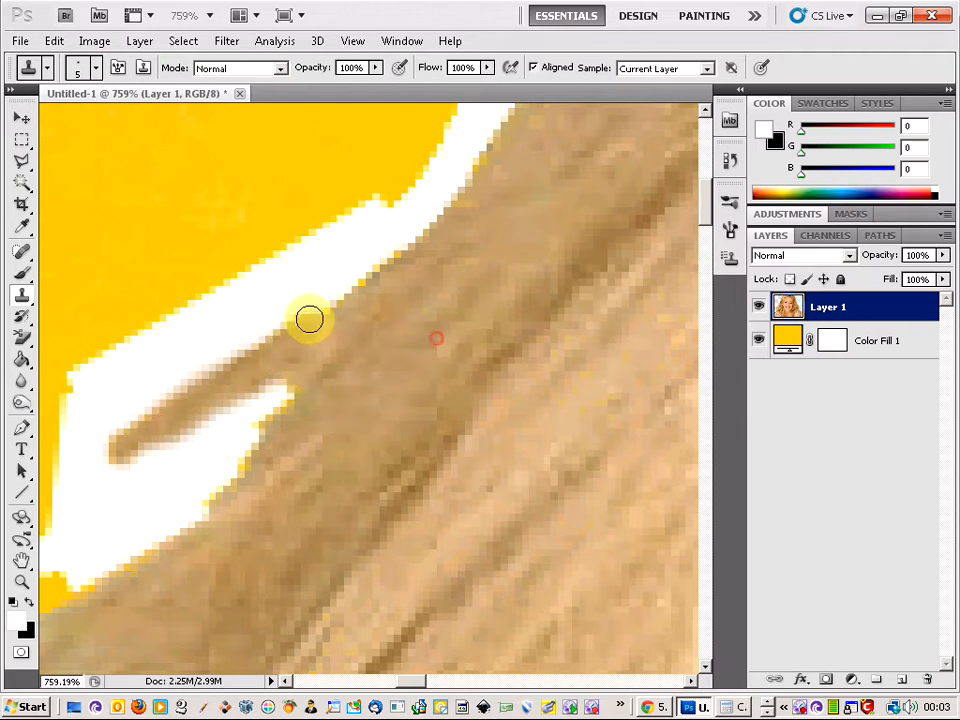
click(309, 318)
click(339, 317)
click(308, 331)
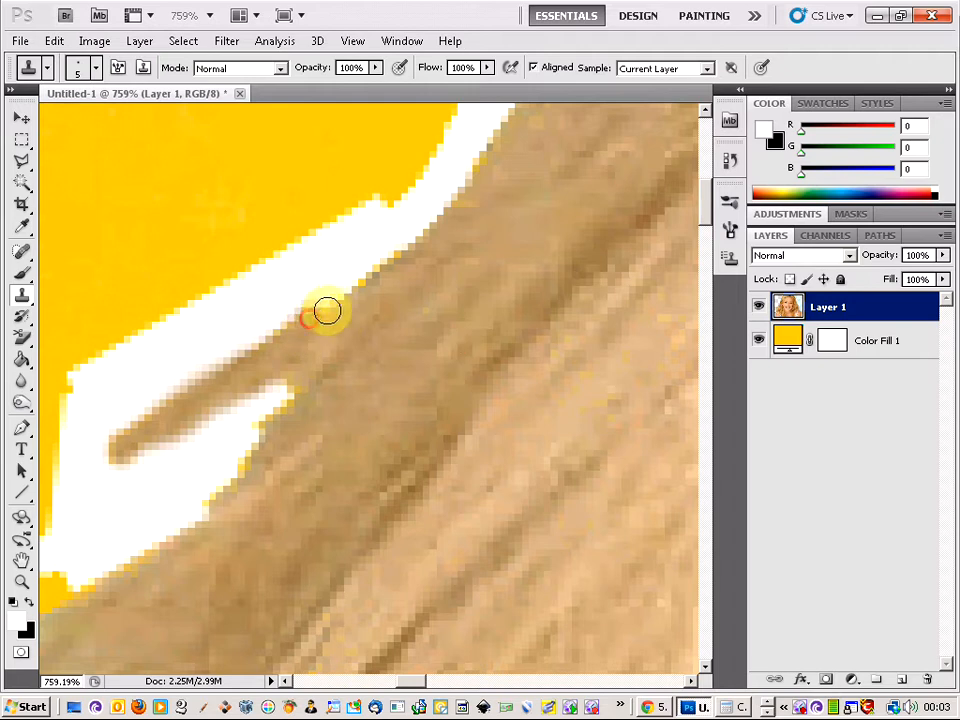
click(328, 306)
alt+click(433, 369)
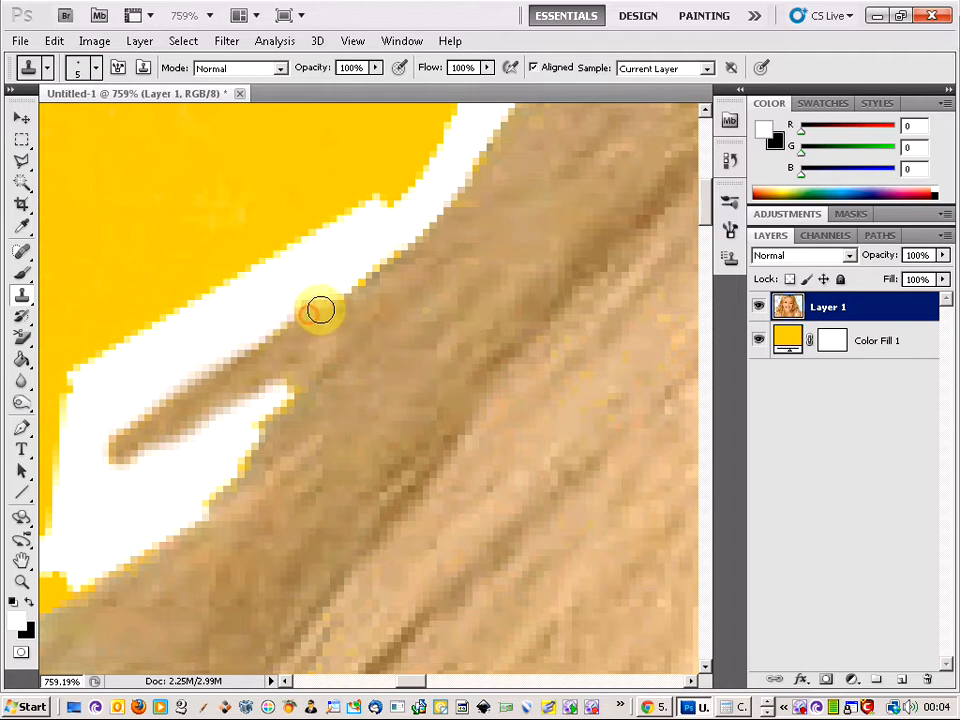
click(321, 309)
Step: Clone hair along the underside of the stray strand near its base to blend it into the main hair
alt+click(430, 400)
click(276, 368)
click(270, 371)
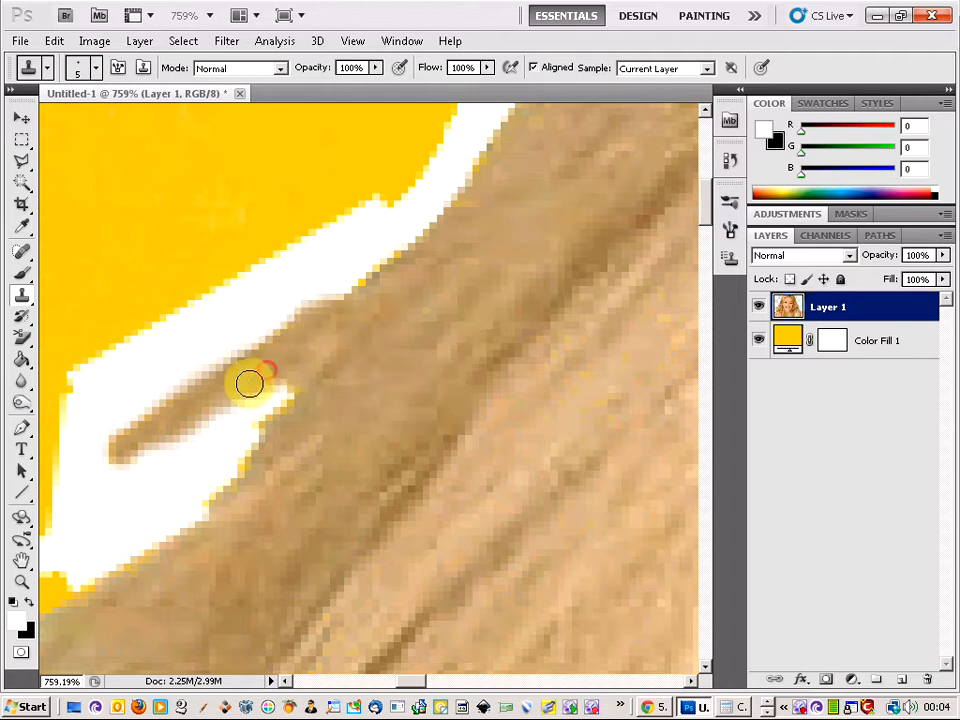
click(249, 383)
click(285, 375)
alt+click(362, 374)
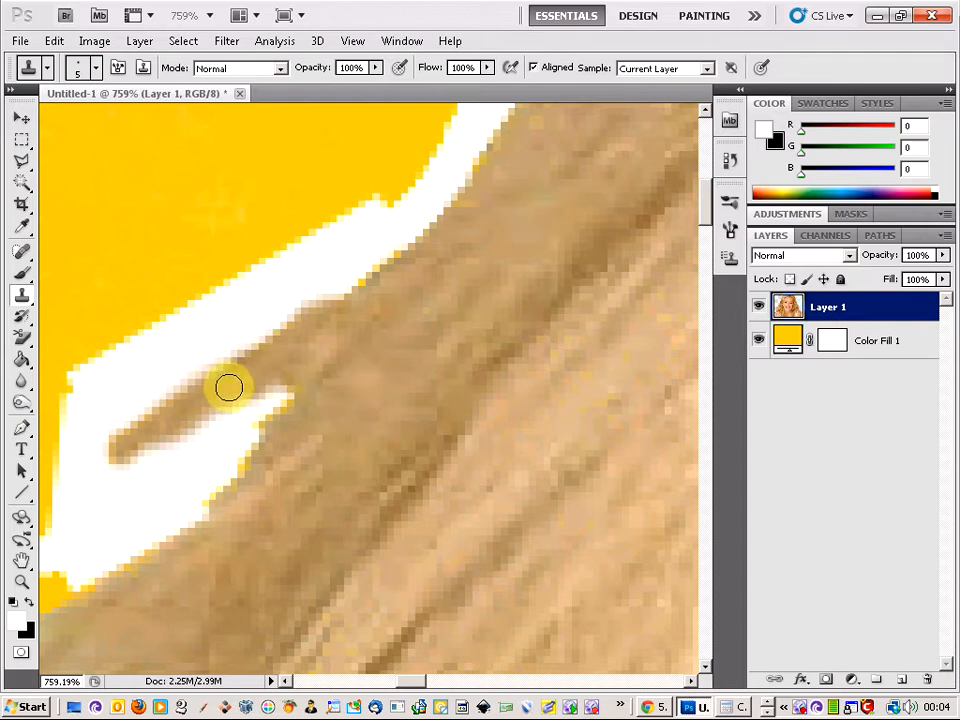
Step: Clone nearby hair over the yellow fringe at the inner corner of the white gap and just below it
alt+click(355, 408)
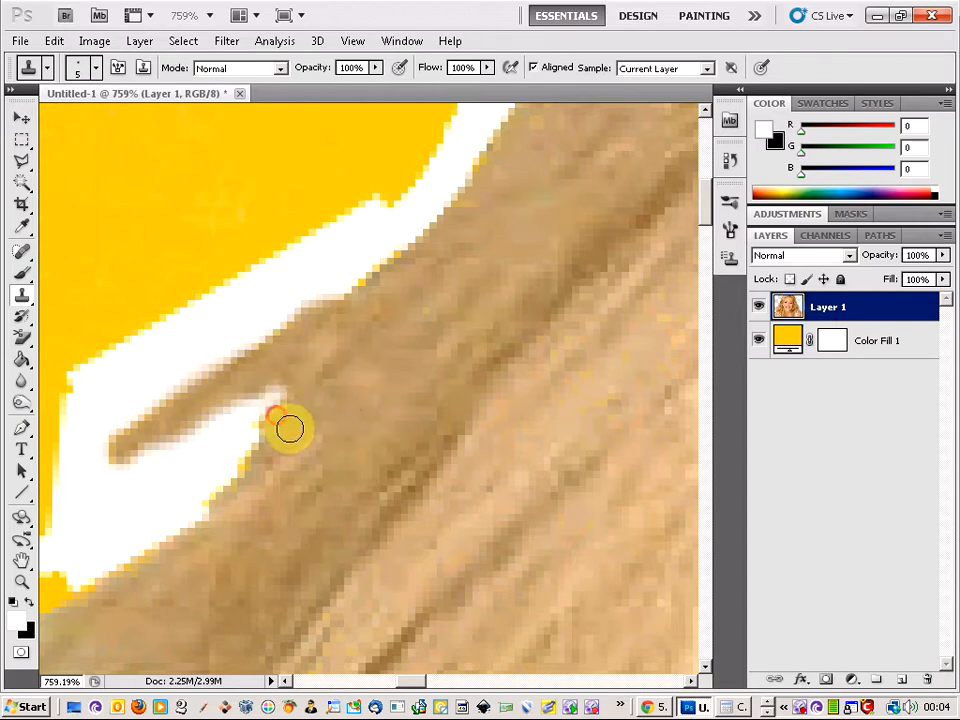
alt+click(369, 412)
alt+click(344, 414)
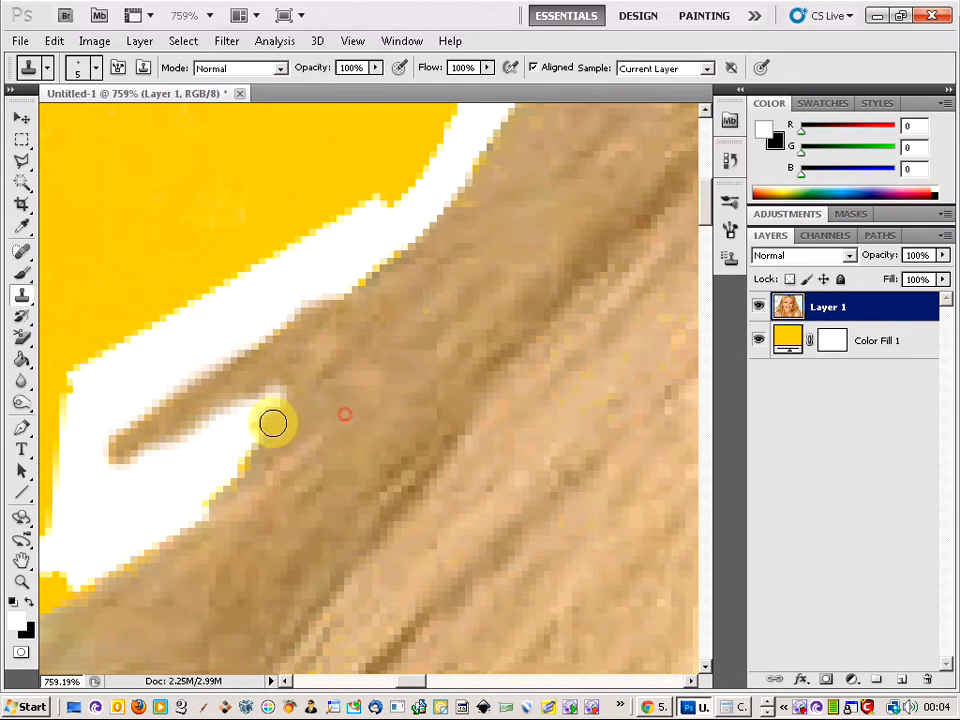
alt+click(335, 443)
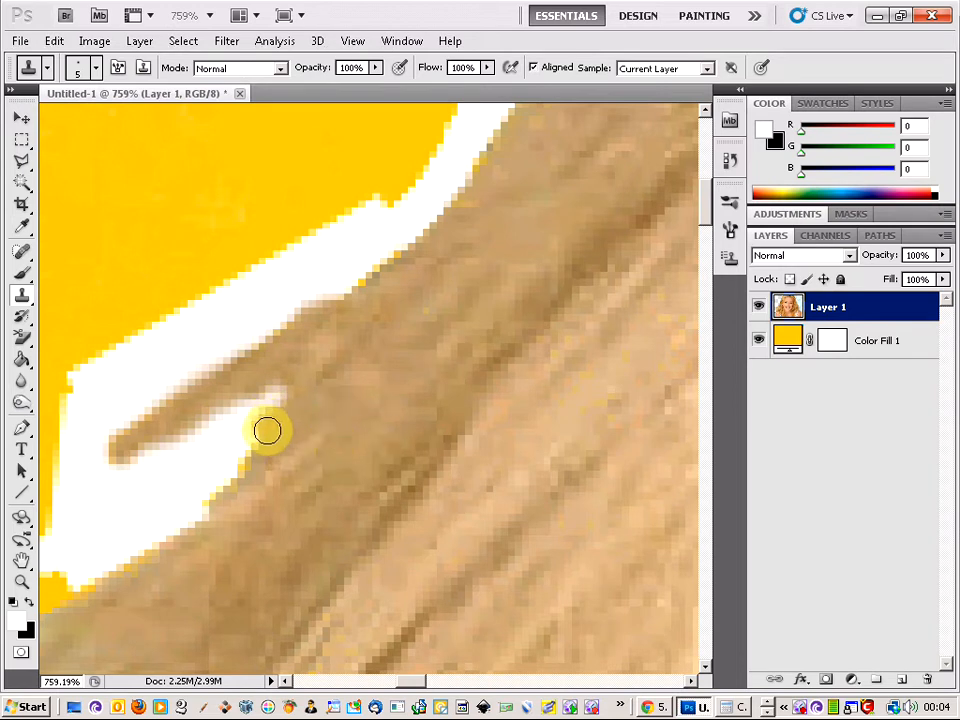
alt+click(332, 448)
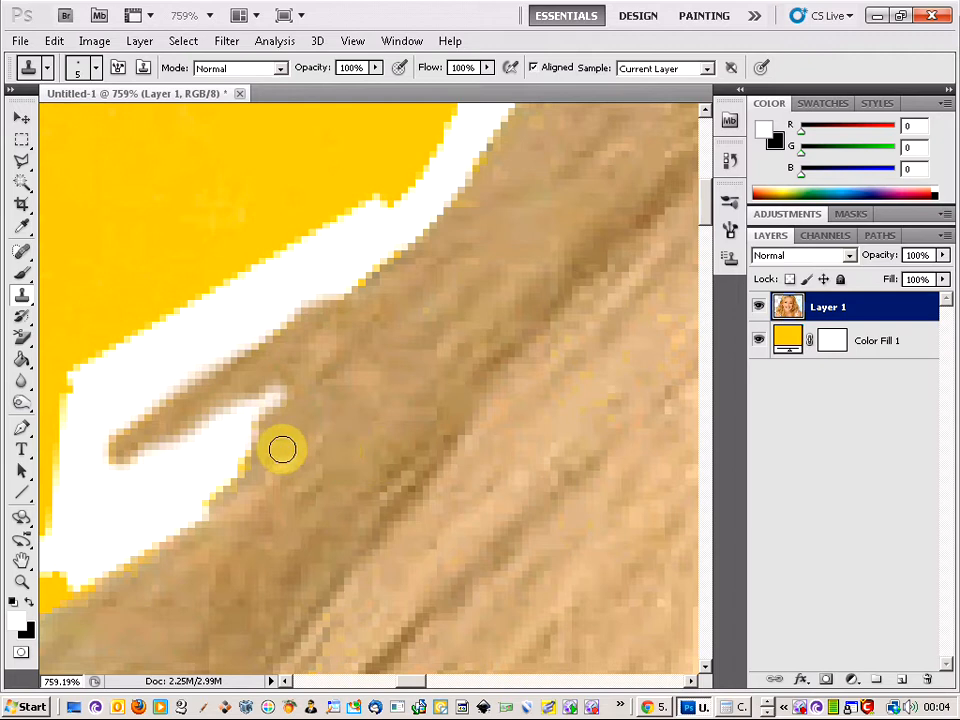
Step: Clone adjacent hair over the yellow fringe along the hair edge bordering the lower side of the white gap
alt+click(302, 485)
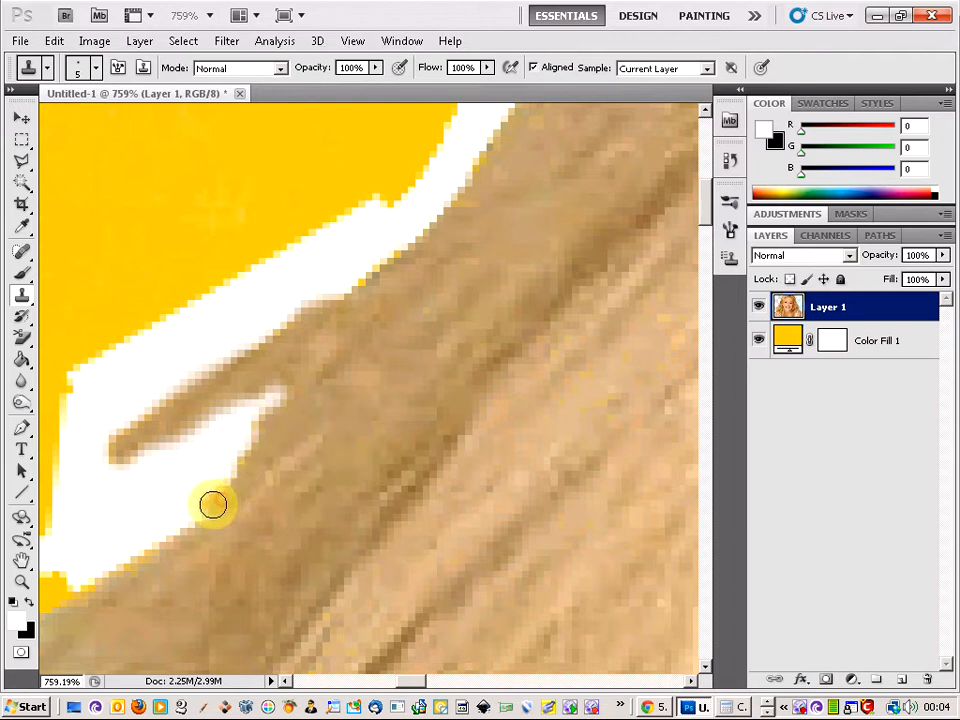
alt+click(272, 521)
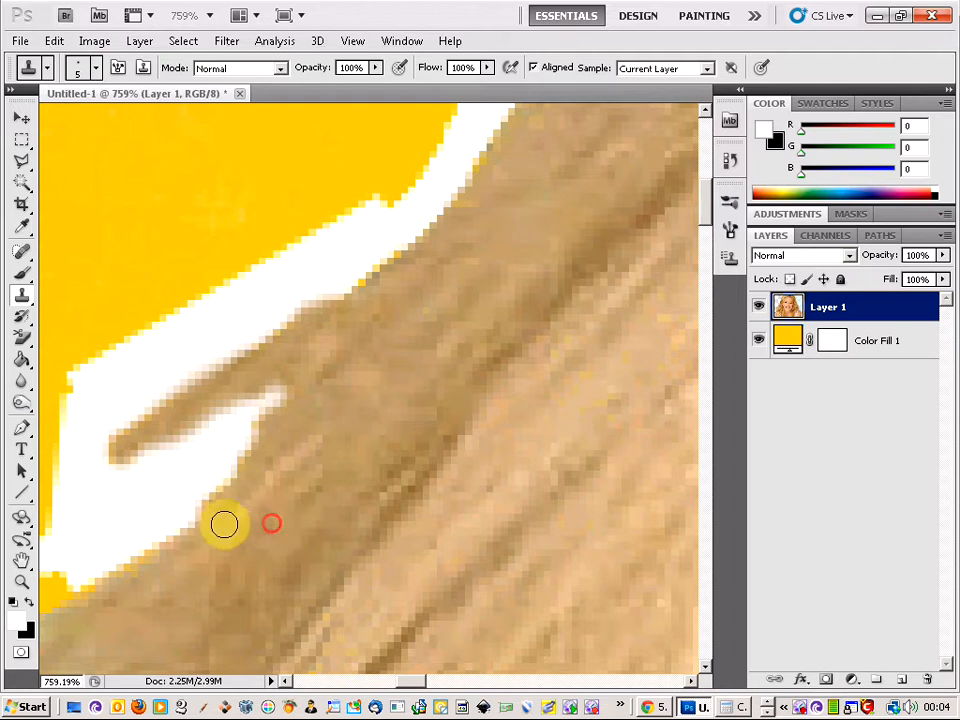
click(206, 509)
alt+click(259, 551)
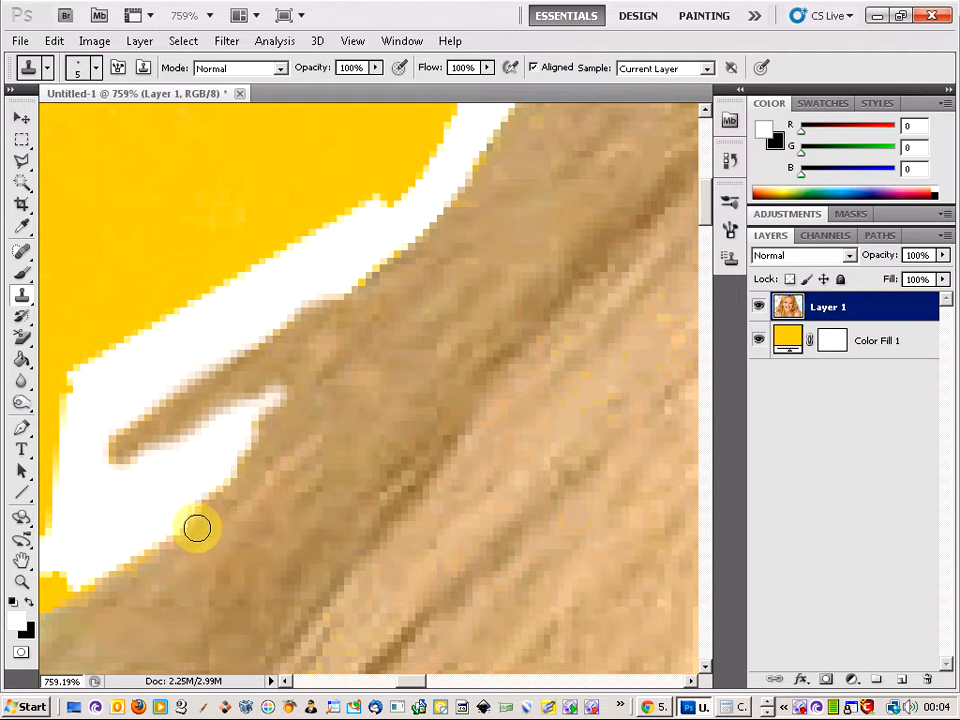
click(197, 527)
Step: Clone fresh hair samples onto the stray strand's tip and along its upper edge where it meets the main hair
alt+click(317, 463)
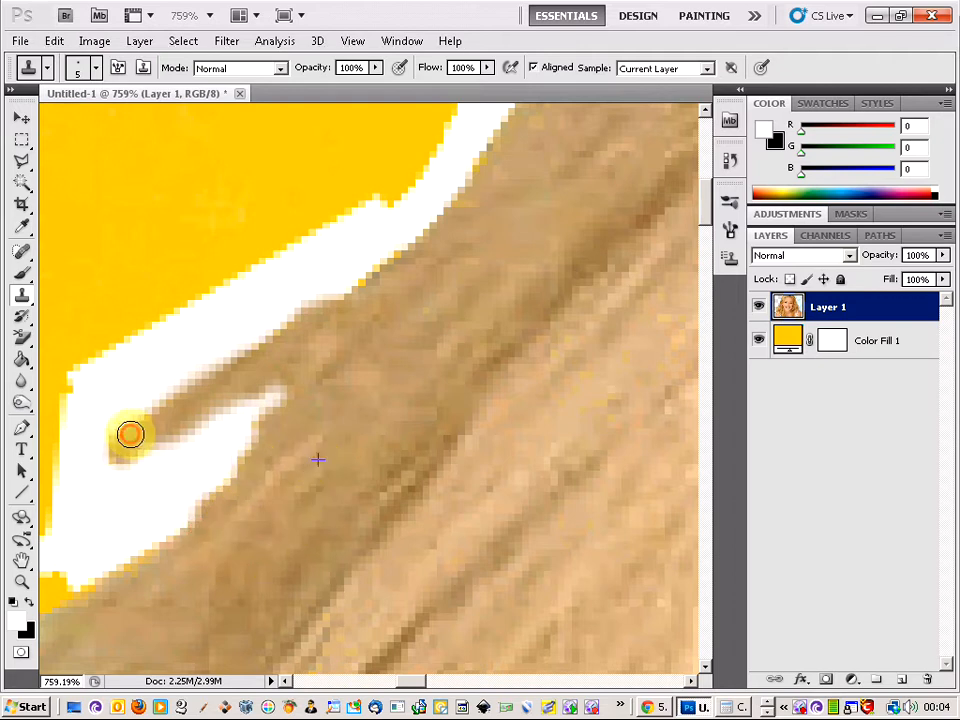
click(161, 412)
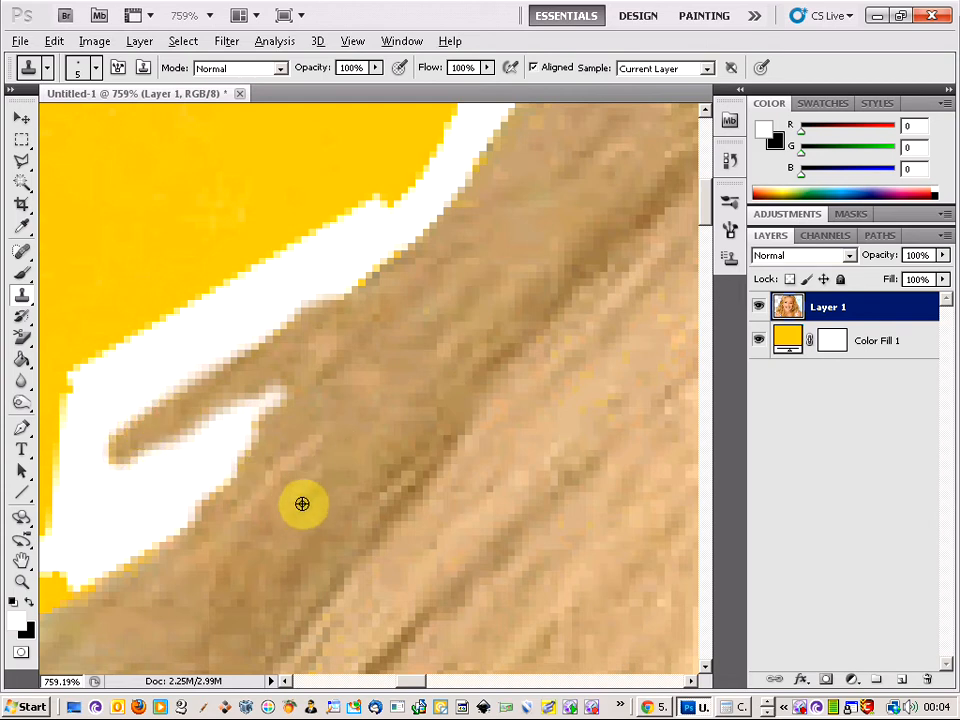
alt+click(284, 524)
click(115, 441)
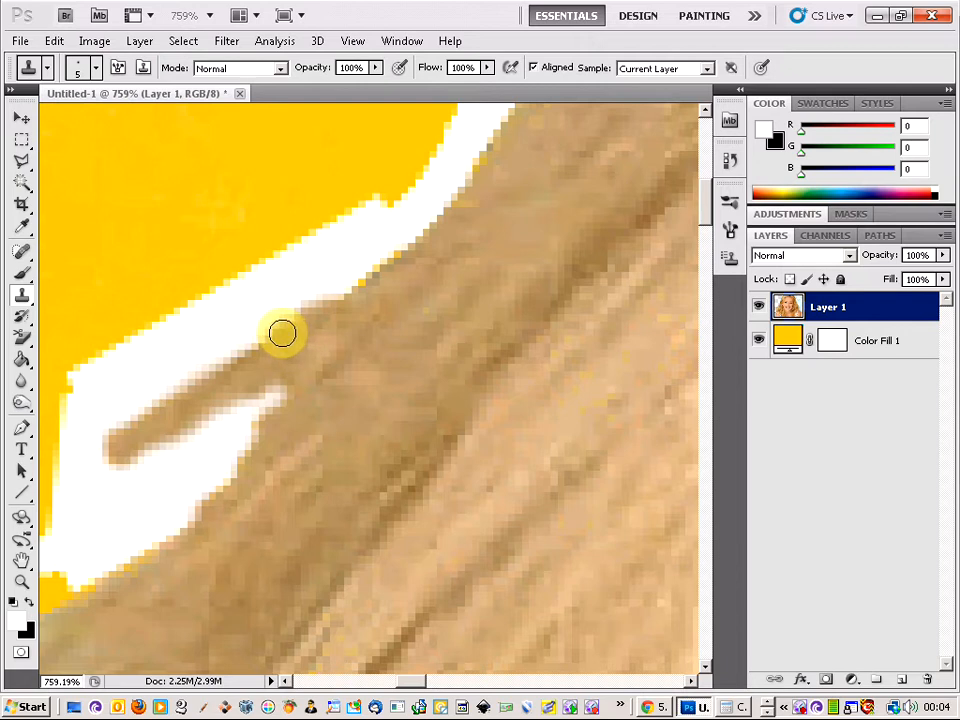
alt+click(384, 388)
click(298, 333)
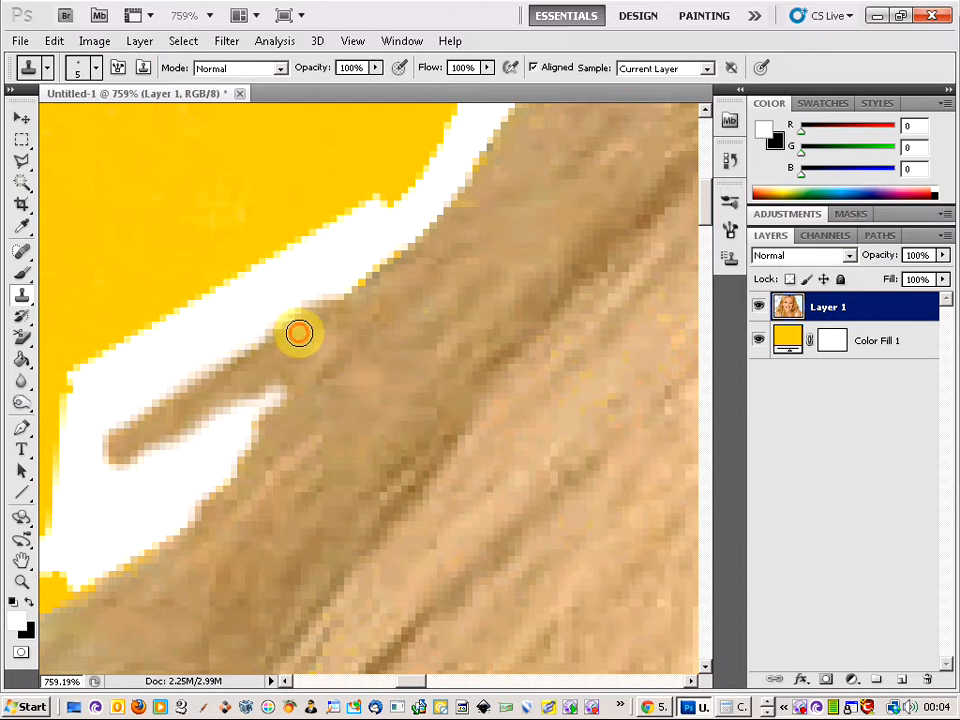
alt+click(349, 445)
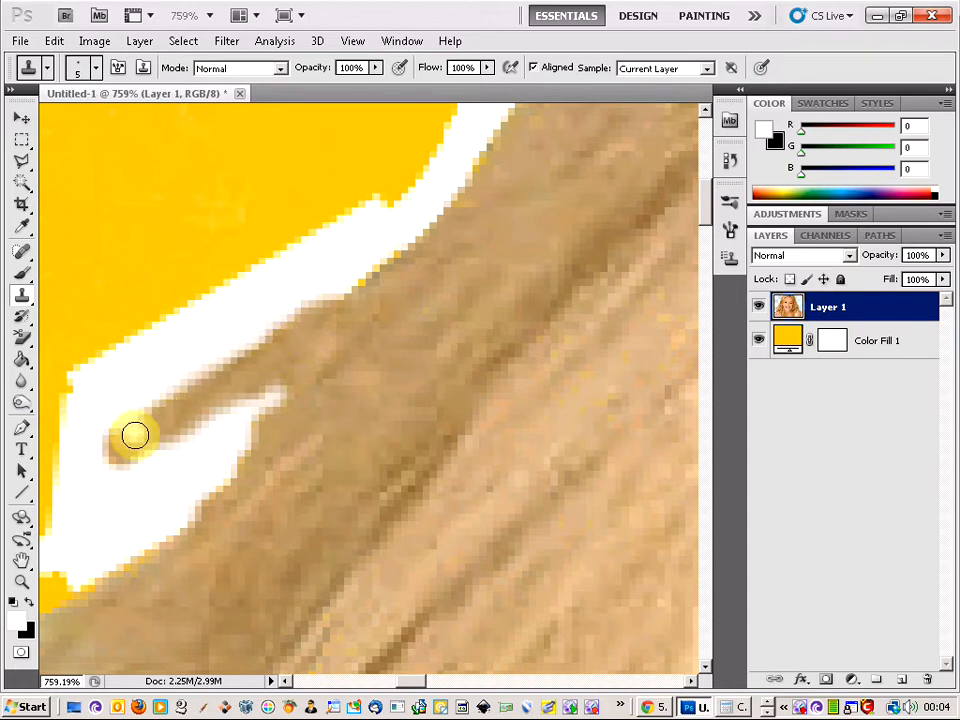
Step: Hide the yellow Color Fill 1 layer to view the whole portrait against transparency
scroll(302, 450, down, 4)
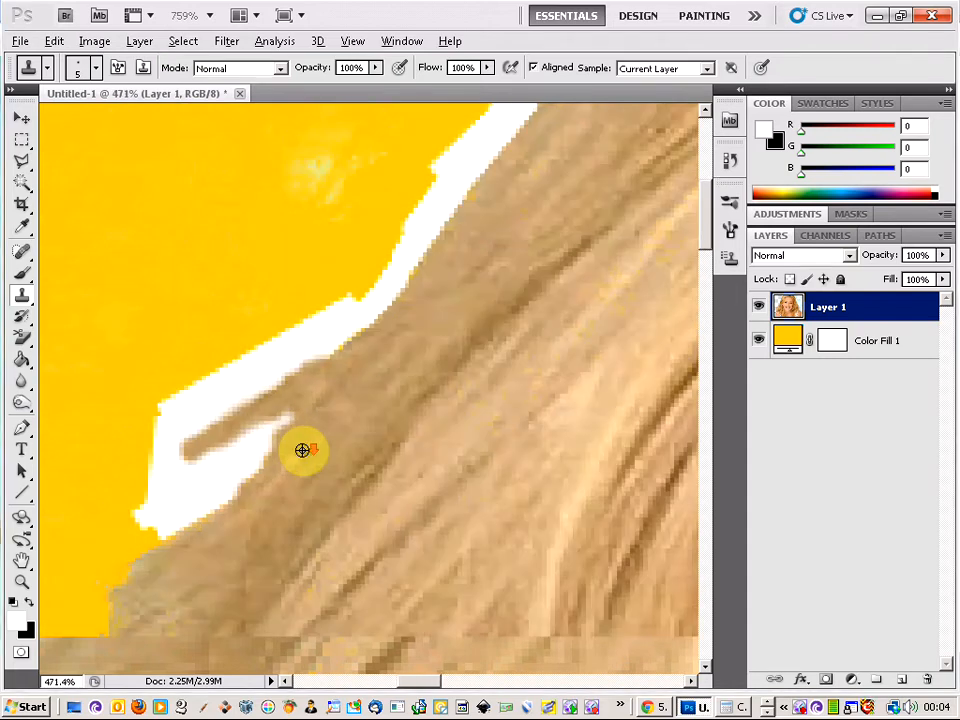
scroll(301, 444, down, 6)
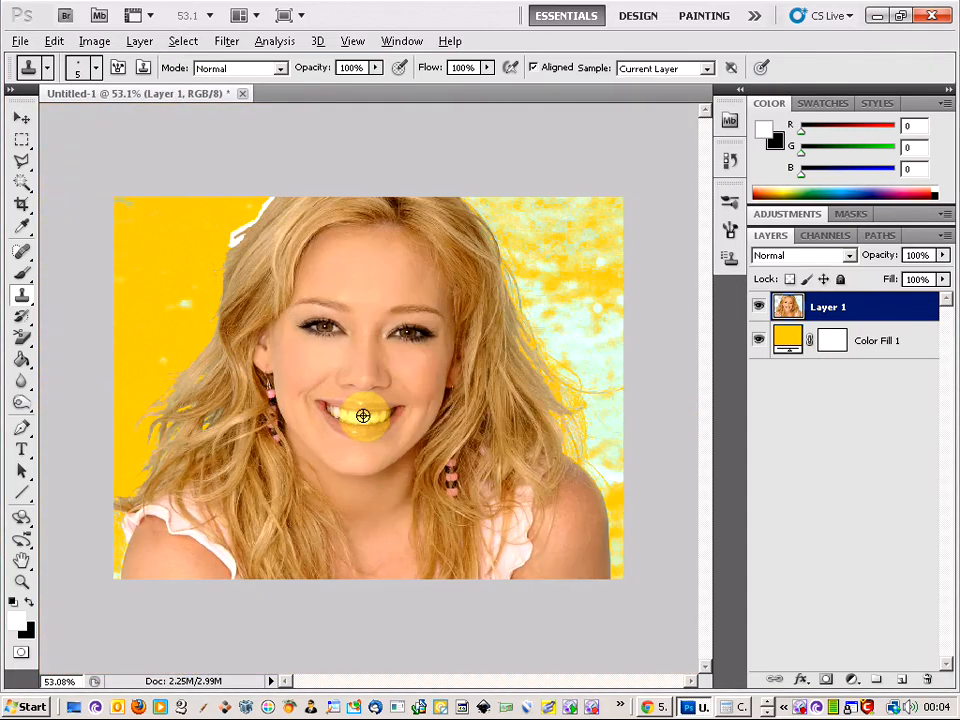
scroll(250, 231, up, 3)
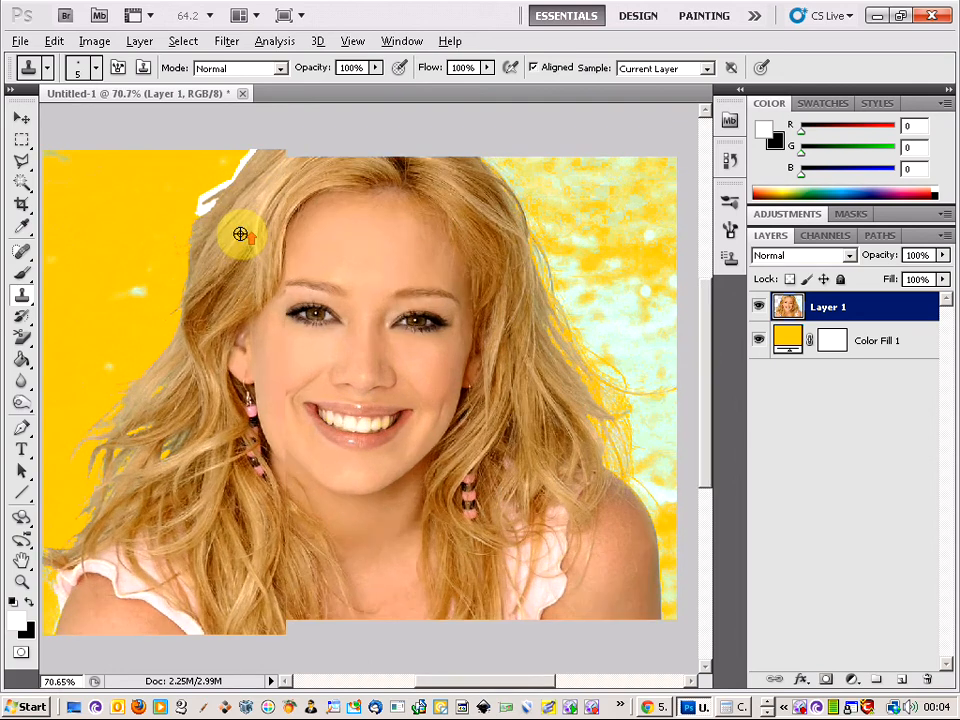
scroll(196, 213, down, 2)
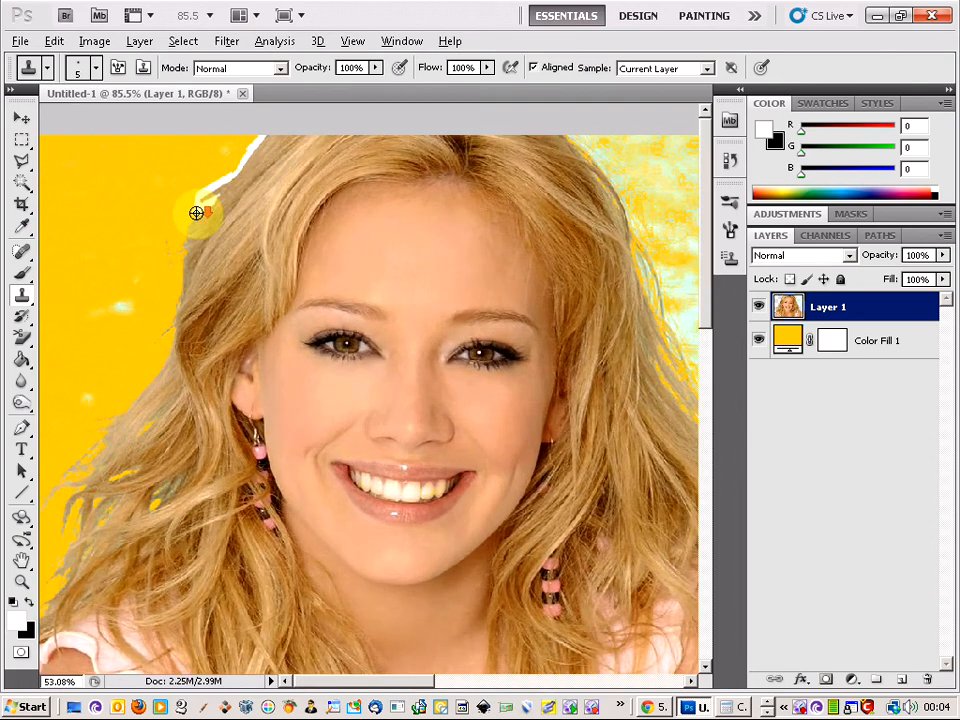
mouse_move(231, 232)
mouse_down()
mouse_move(250, 282)
mouse_move(222, 339)
mouse_move(208, 336)
mouse_move(218, 322)
mouse_move(260, 313)
mouse_up()
scroll(231, 323, up, 1)
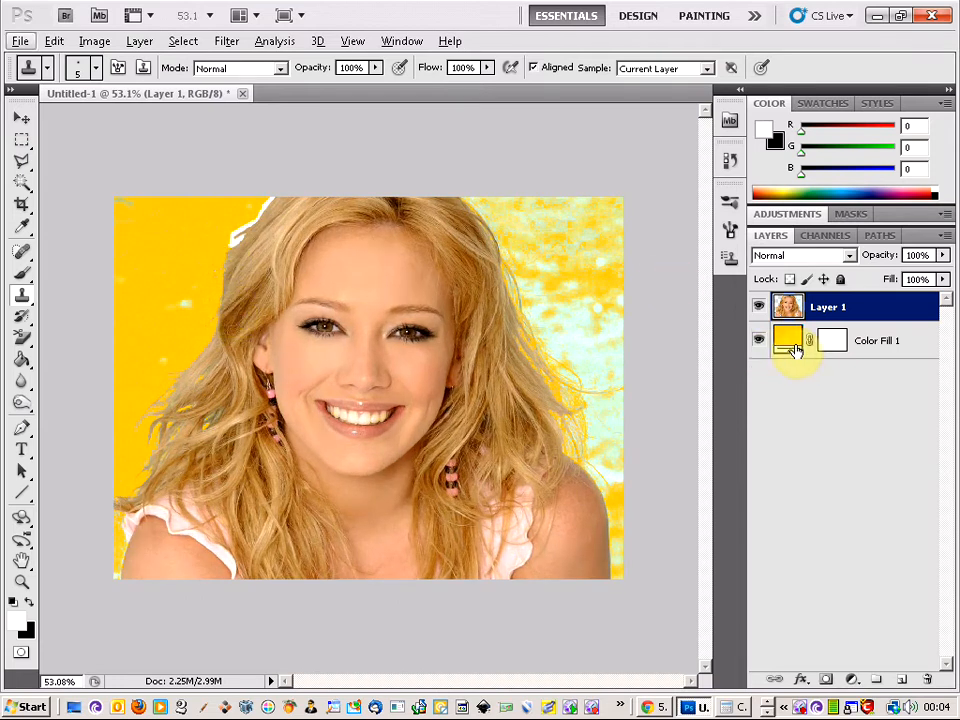
click(759, 341)
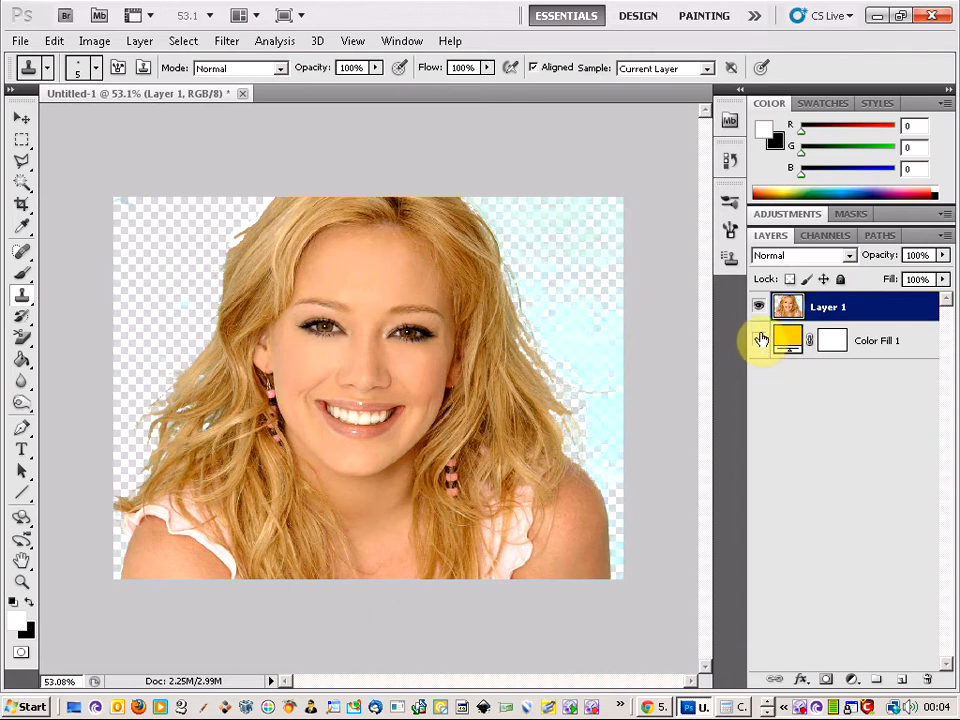
Step: Select the white band around the stray strand with the Magic Wand, delete it from Layer 1 and clear the selection
scroll(200, 215, up, 10)
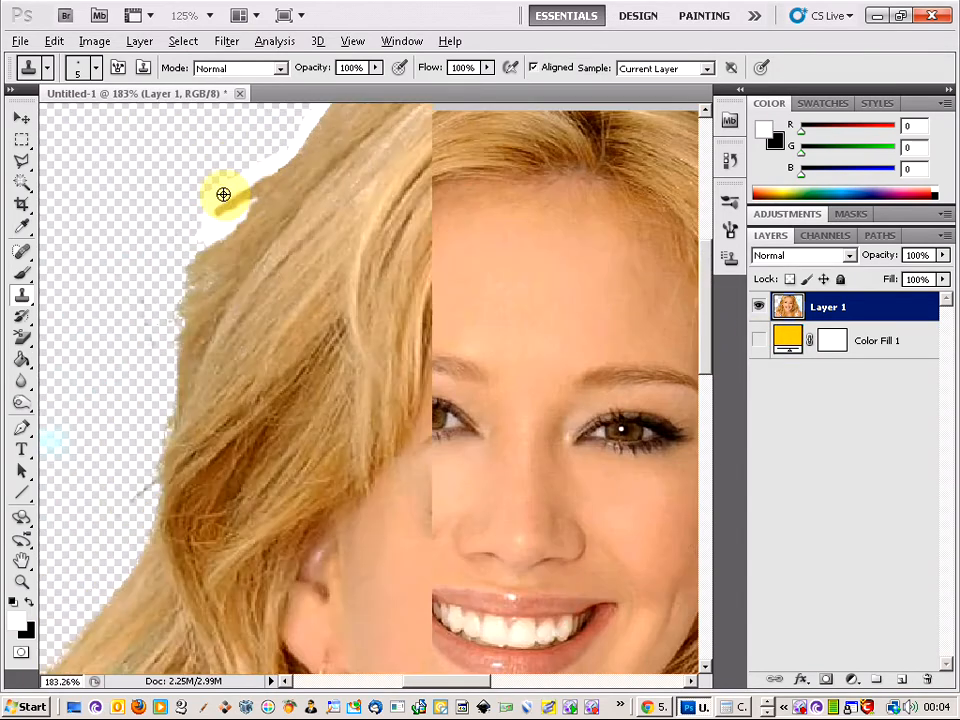
scroll(200, 194, up, 3)
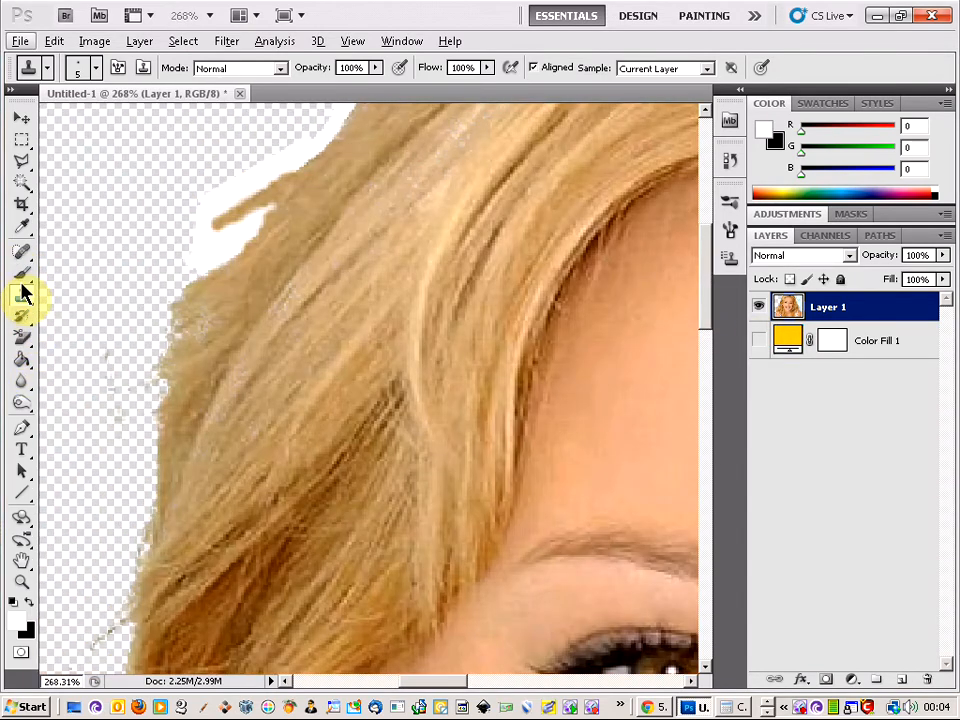
click(22, 186)
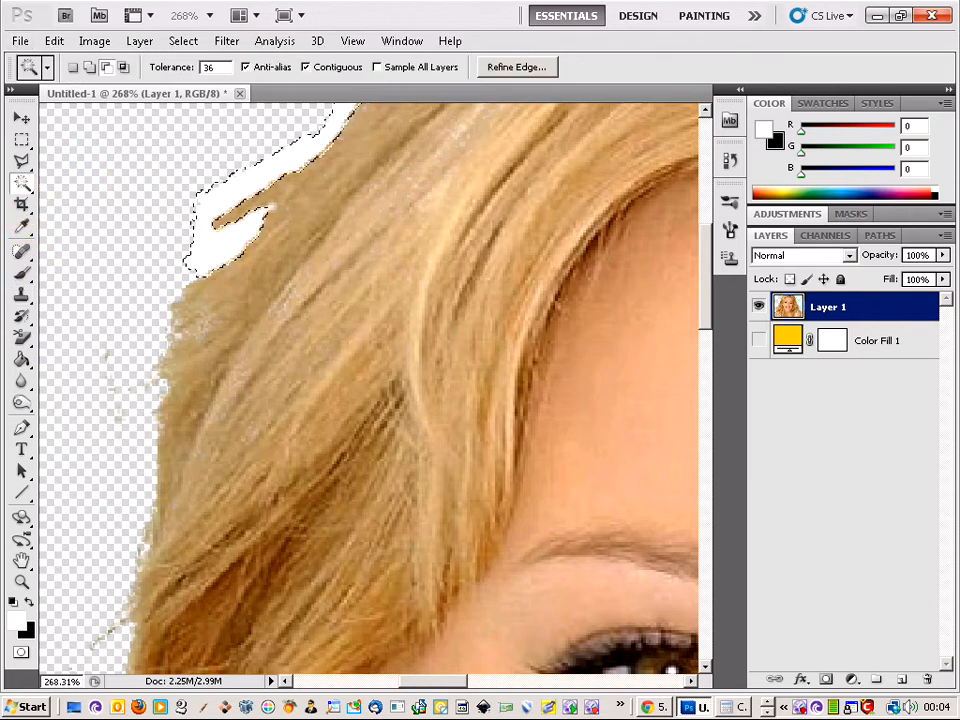
click(214, 253)
scroll(214, 253, up, 3)
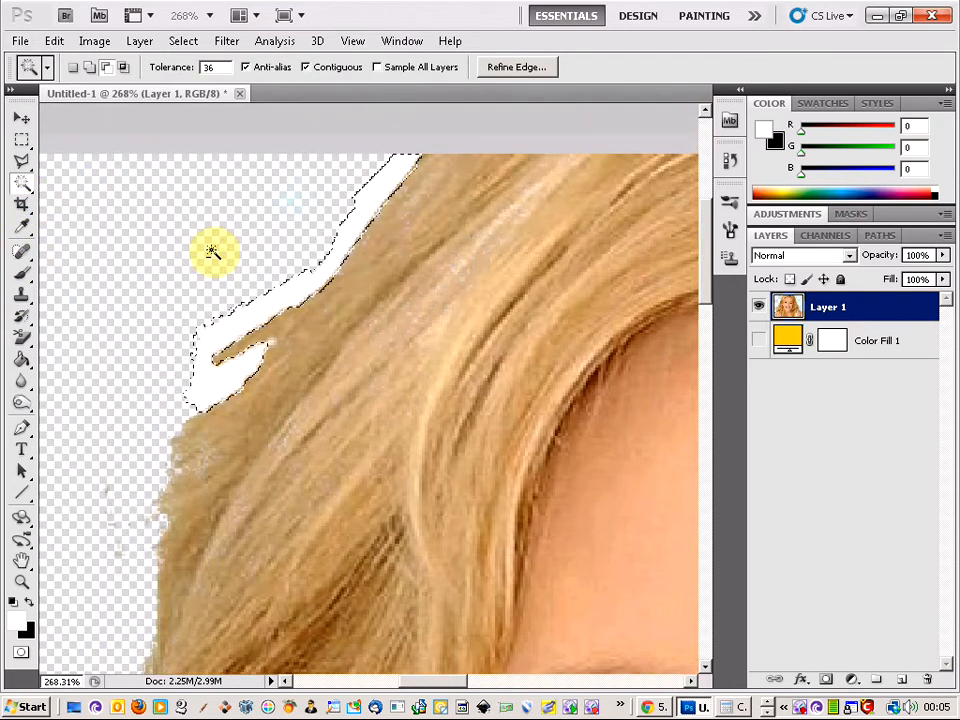
click(250, 340)
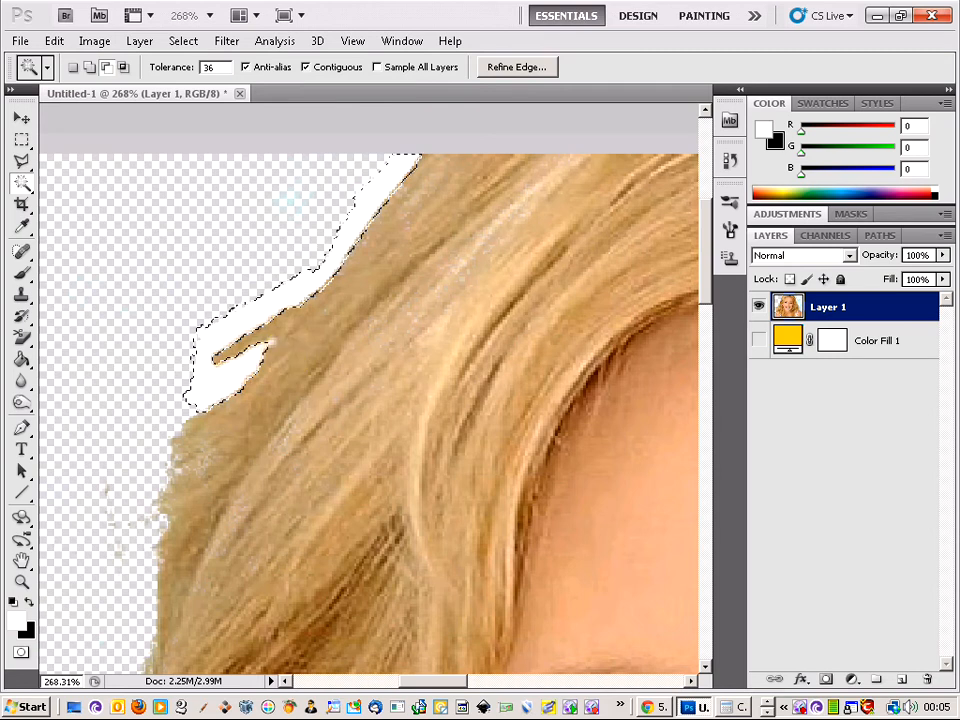
key(Delete)
key(ctrl+d)
Step: Compare the stray strand and nearby hair edge with Color Fill 1 shown and hidden, leaving the fill hidden
scroll(249, 356, up, 3)
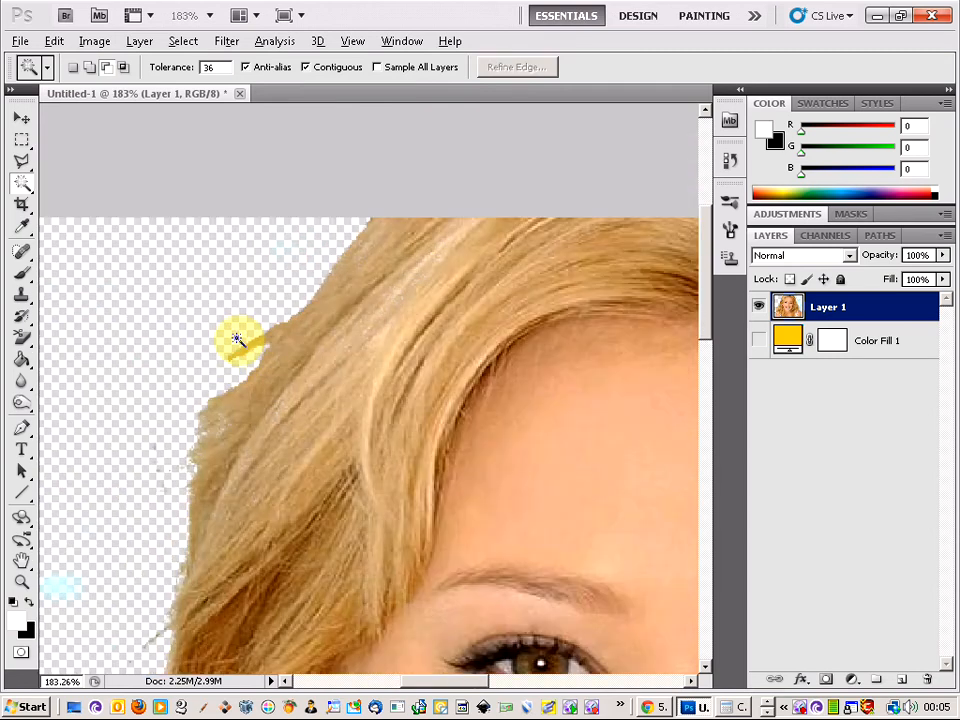
scroll(347, 270, up, 1)
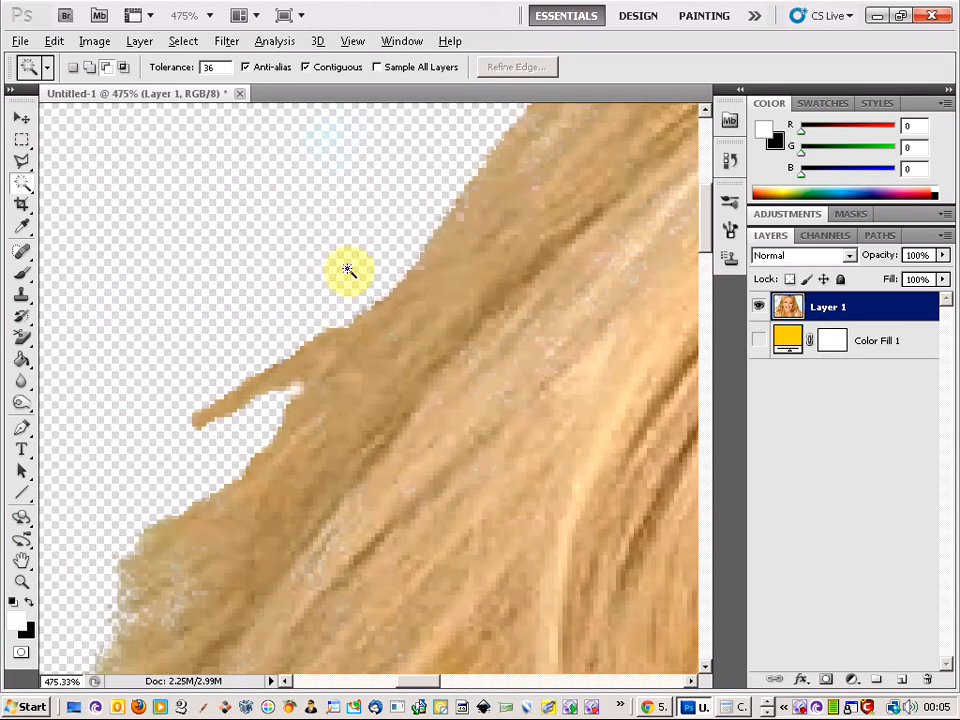
click(759, 340)
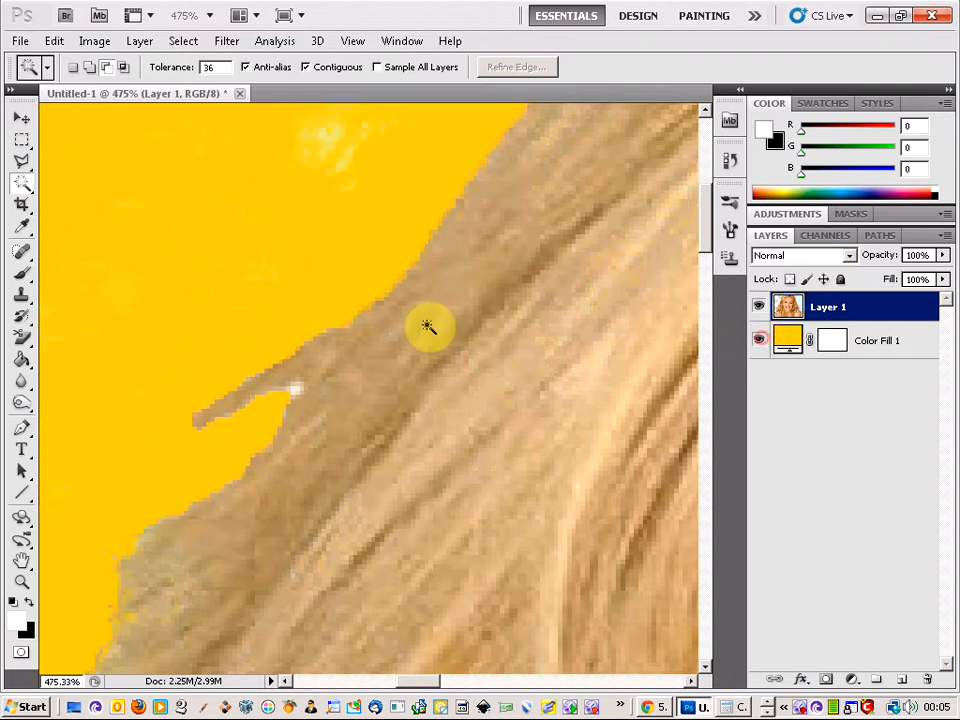
scroll(600, 332, up, 2)
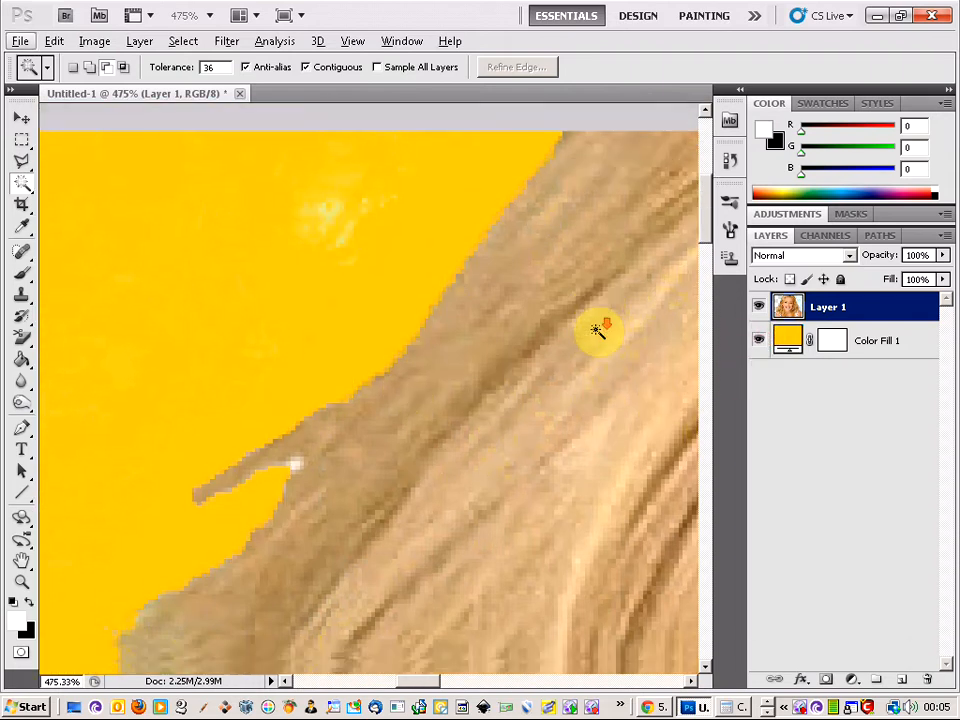
click(758, 341)
click(758, 341)
click(758, 341)
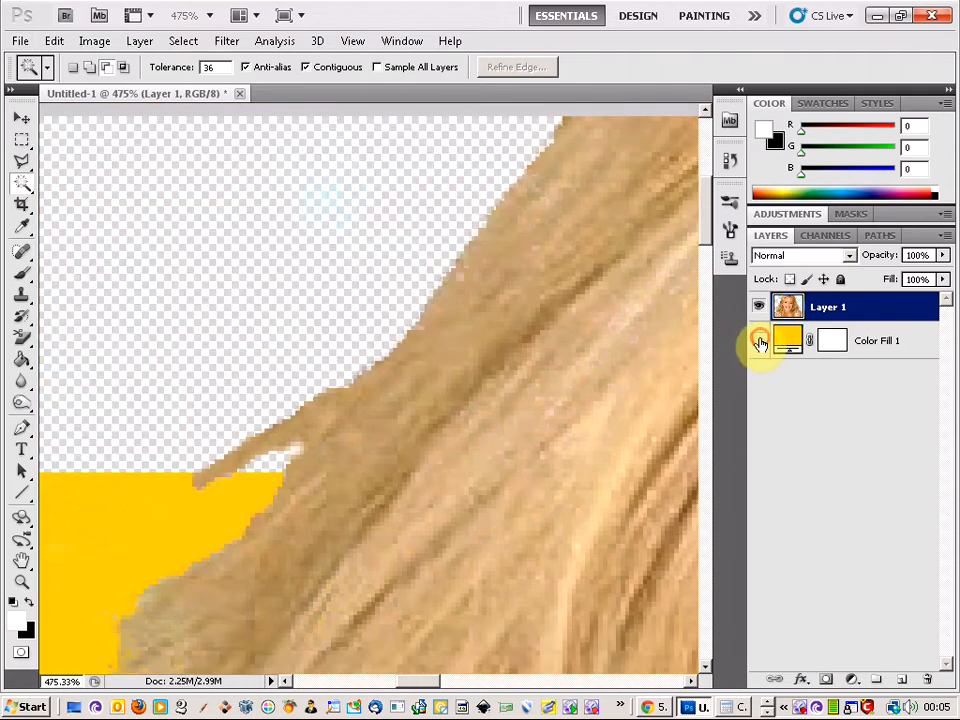
Step: Examine the portrait's left hair outline from the refined strand down past the ear for rough edges and loose stray hairs
scroll(386, 348, down, 10)
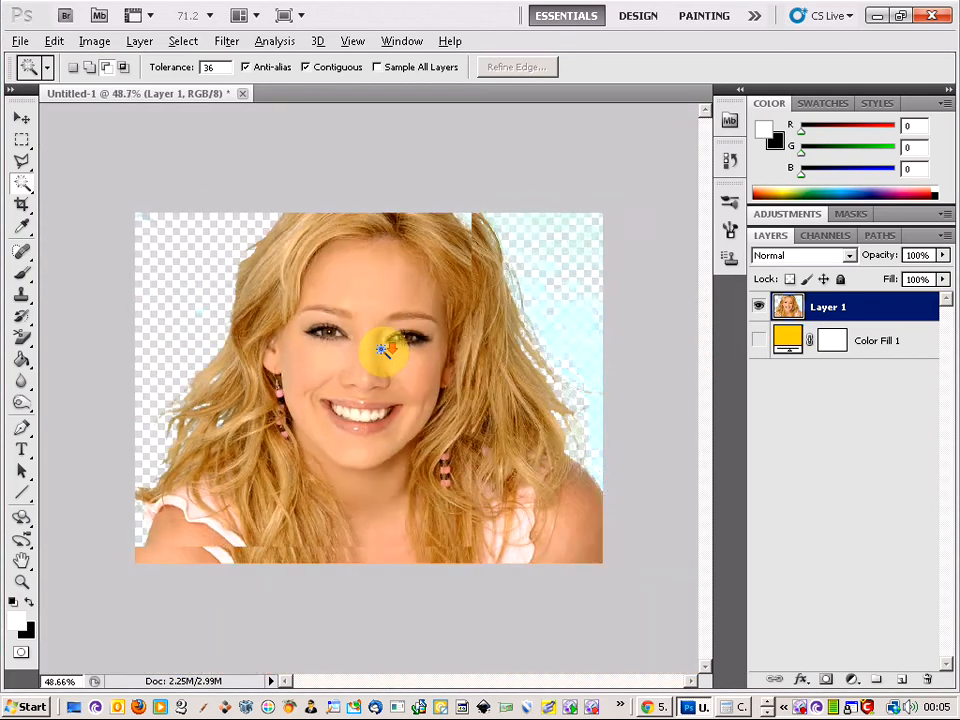
scroll(256, 283, up, 4)
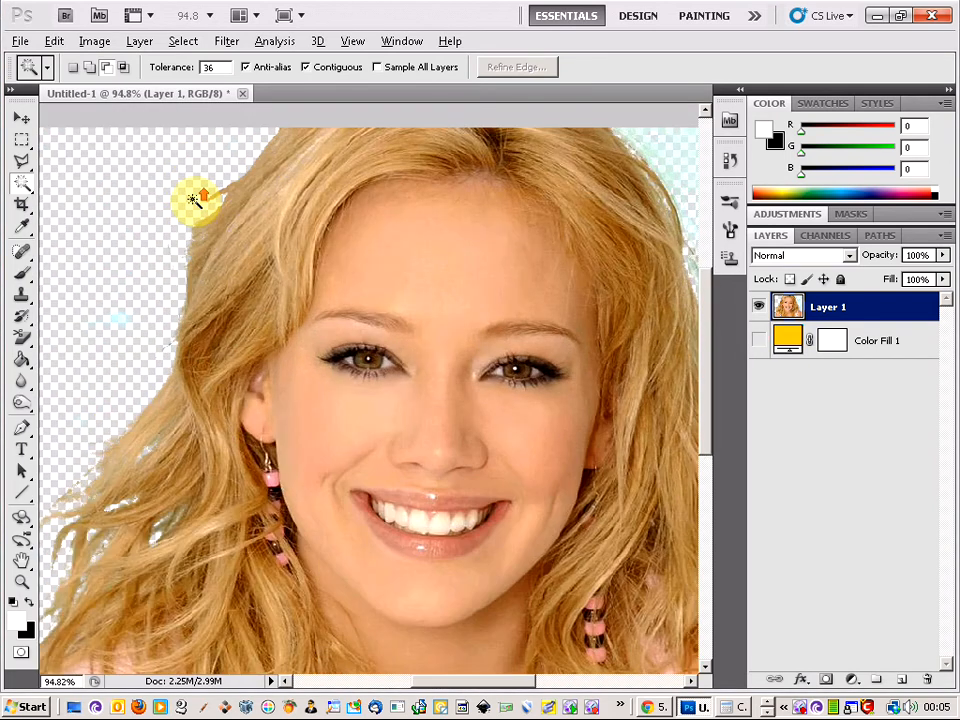
scroll(213, 197, up, 1)
scroll(213, 197, down, 3)
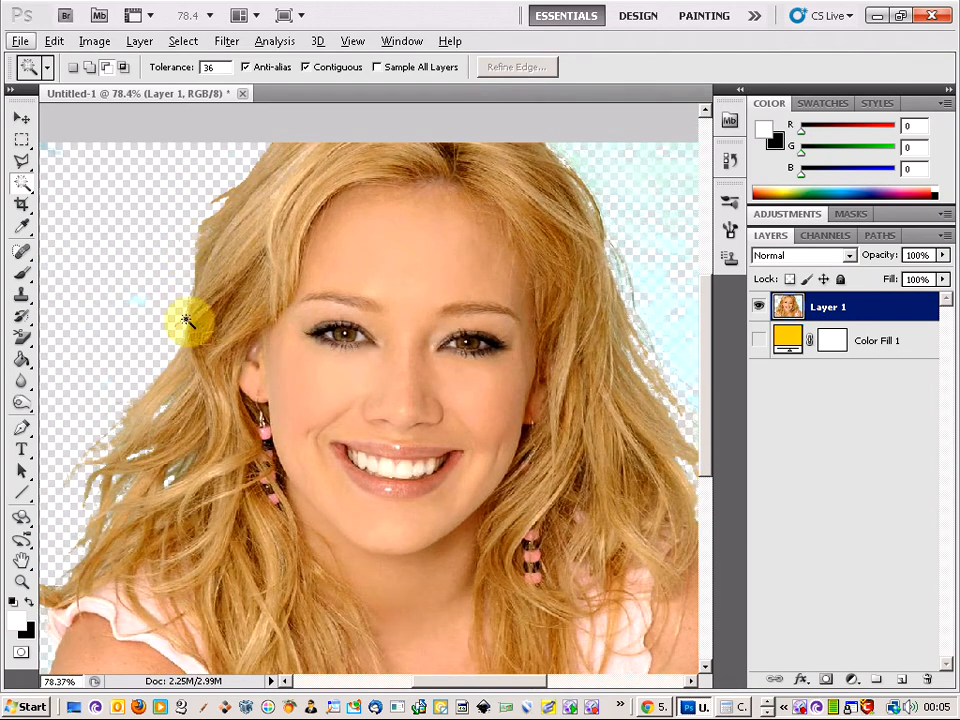
scroll(186, 257, up, 1)
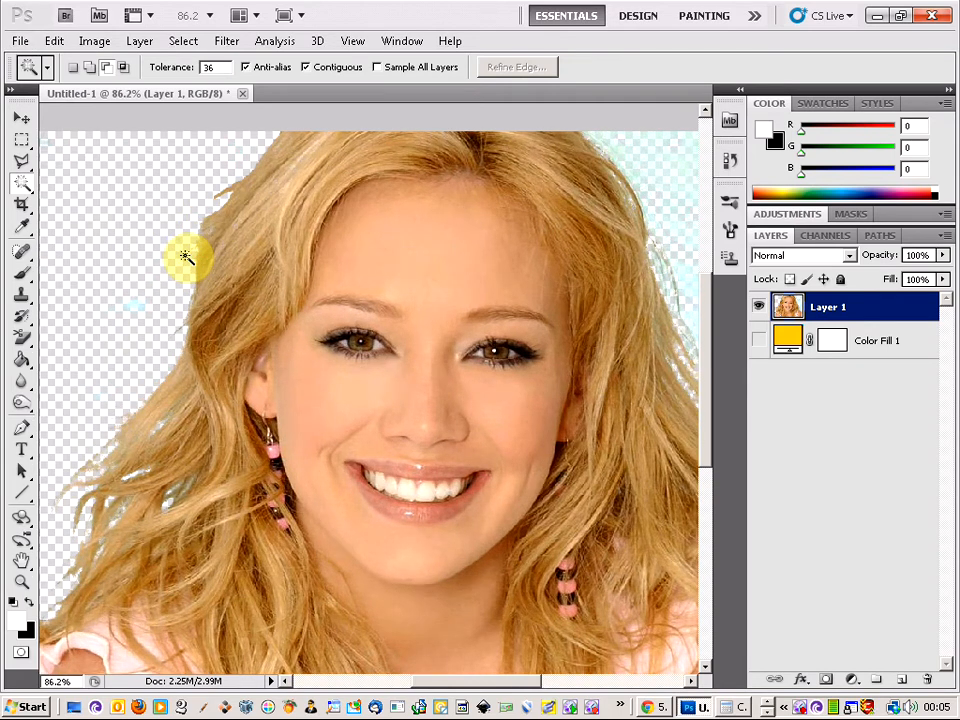
scroll(193, 262, up, 12)
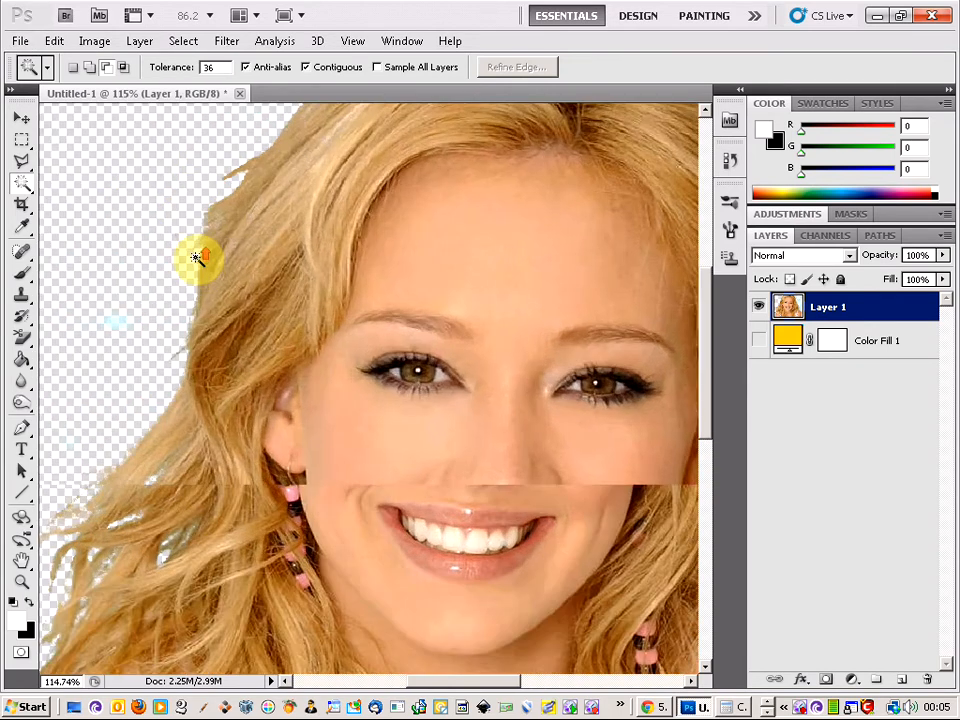
scroll(198, 258, up, 2)
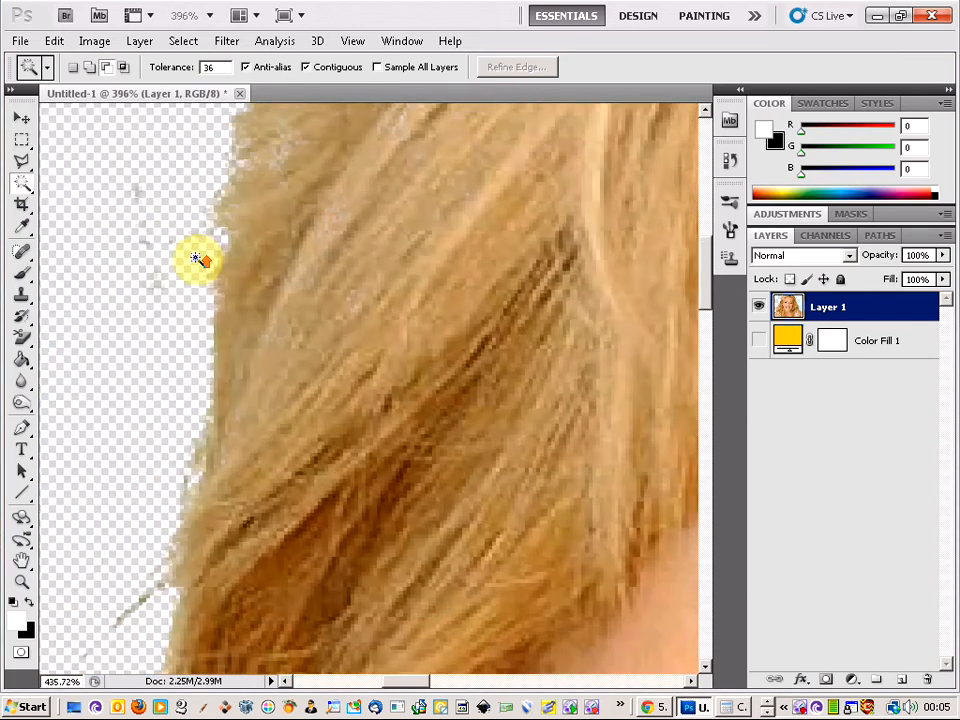
scroll(185, 258, down, 1)
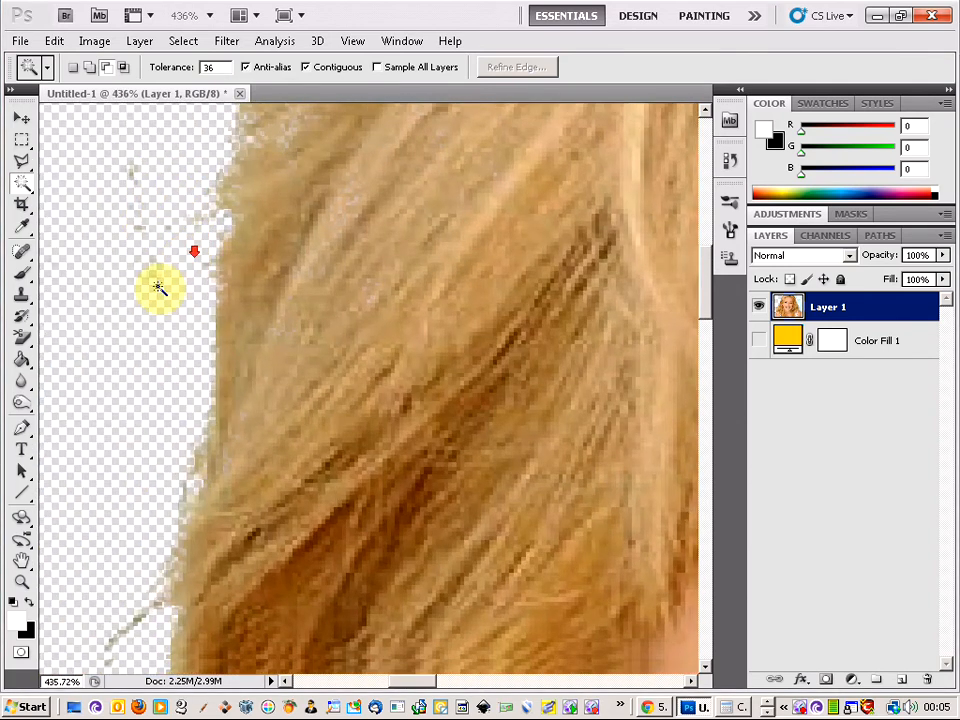
scroll(158, 288, down, 3)
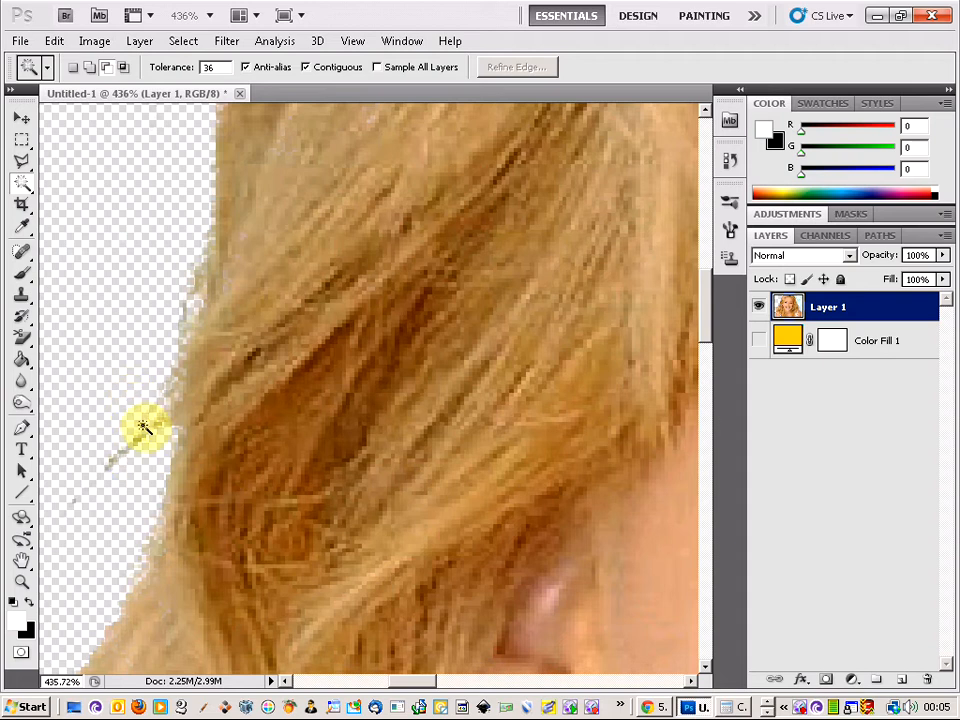
scroll(145, 418, down, 3)
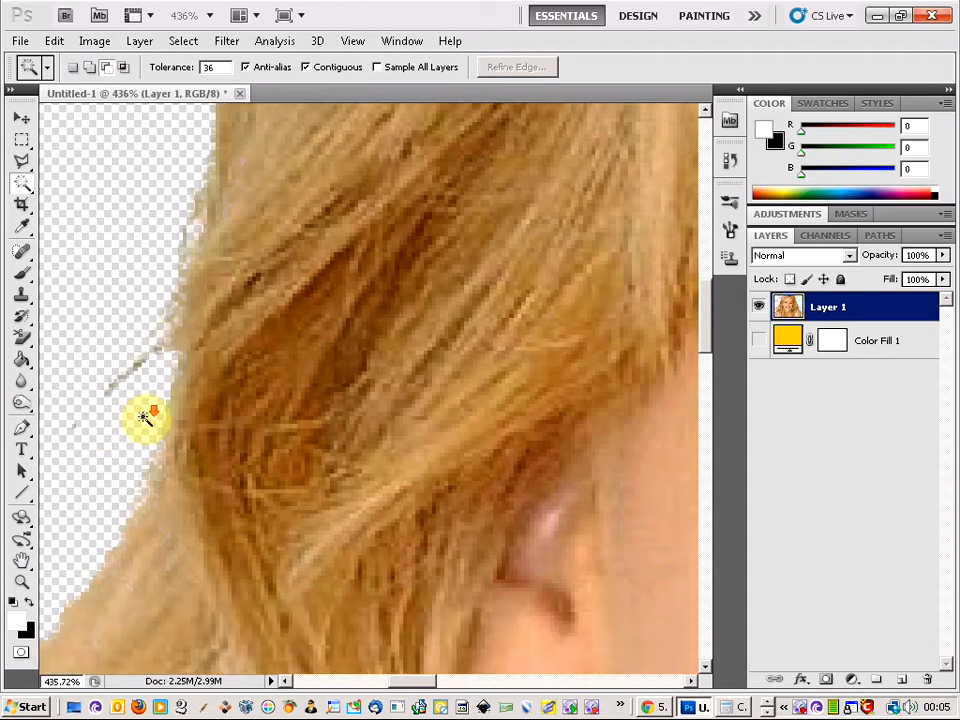
scroll(136, 352, down, 4)
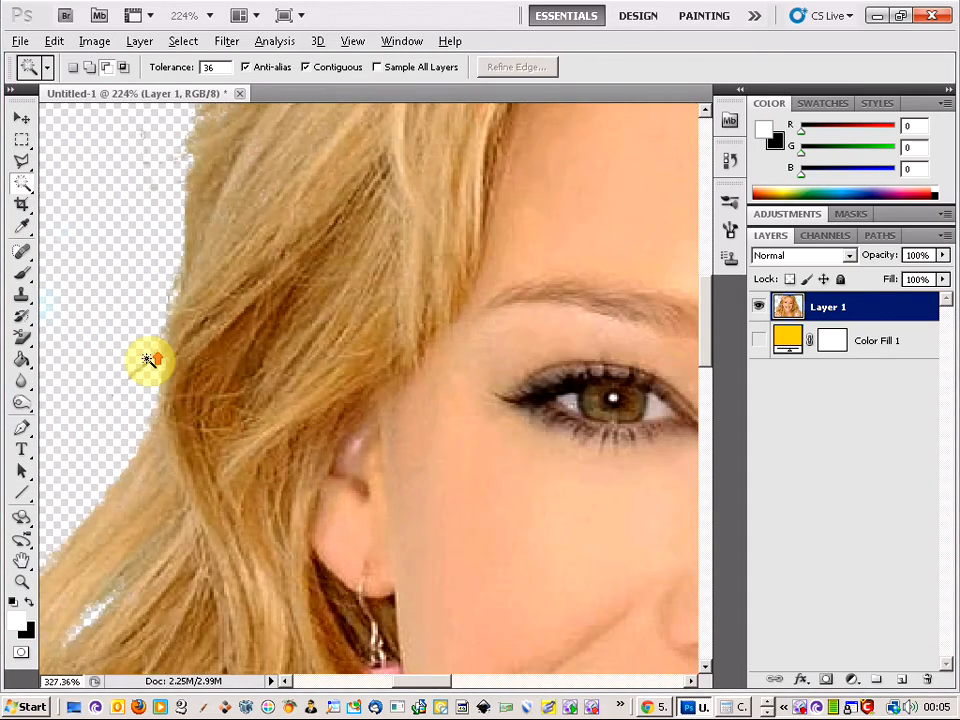
scroll(146, 358, up, 2)
scroll(147, 360, up, 1)
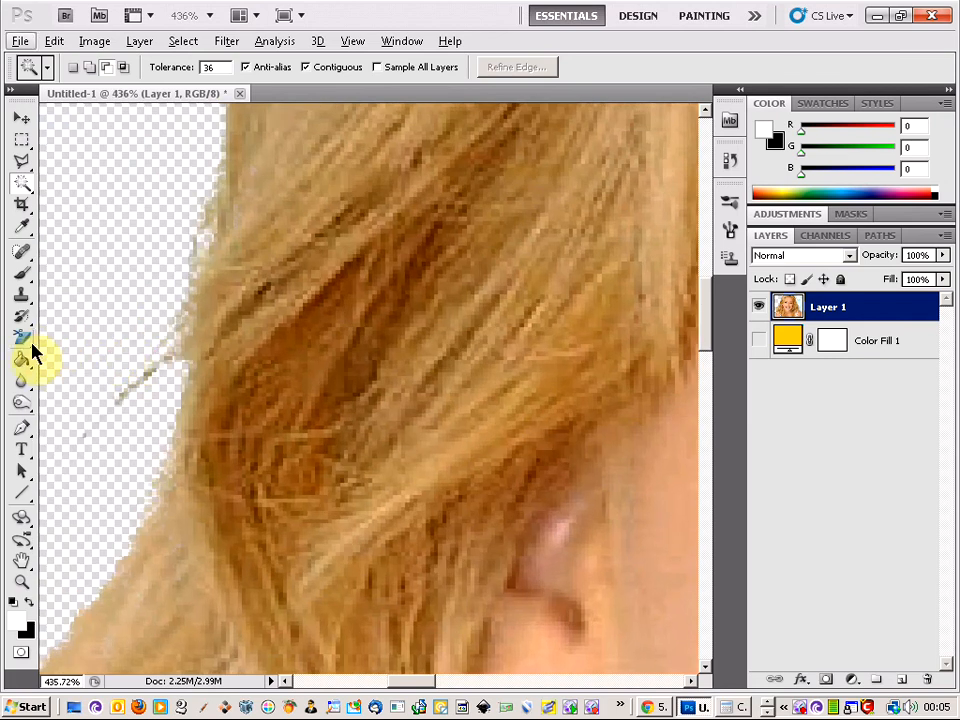
Step: Erase the stray strand and the pale blue remnant beside the left hair edge on Layer 1 with the 46 px Eraser
mouse_move(24, 340)
mouse_down()
mouse_move(88, 350)
mouse_move(90, 337)
mouse_up()
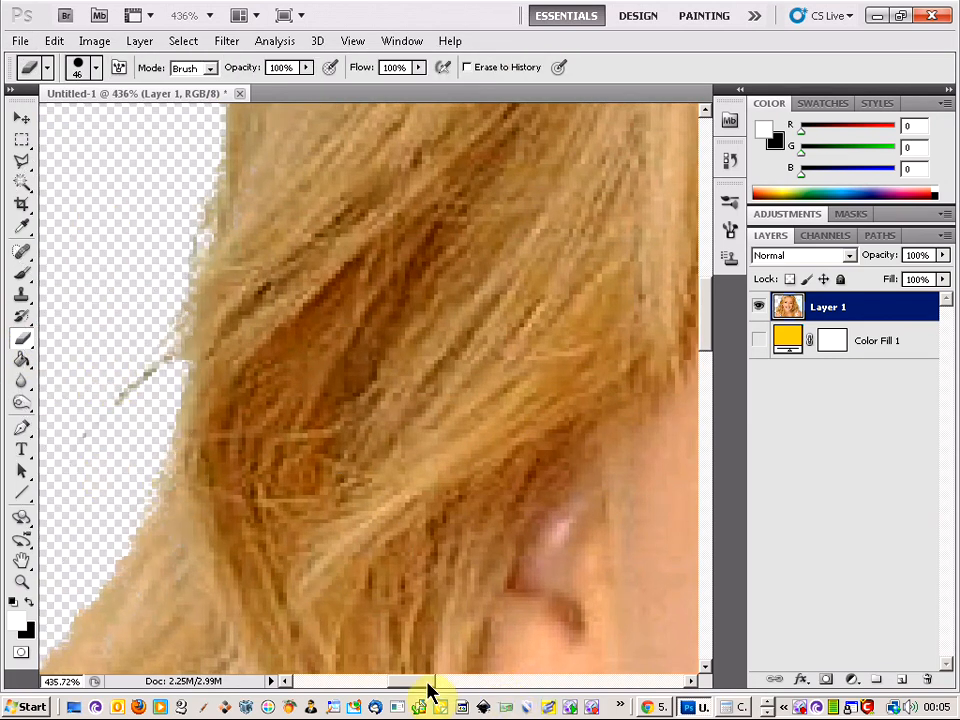
drag(428, 690, 417, 690)
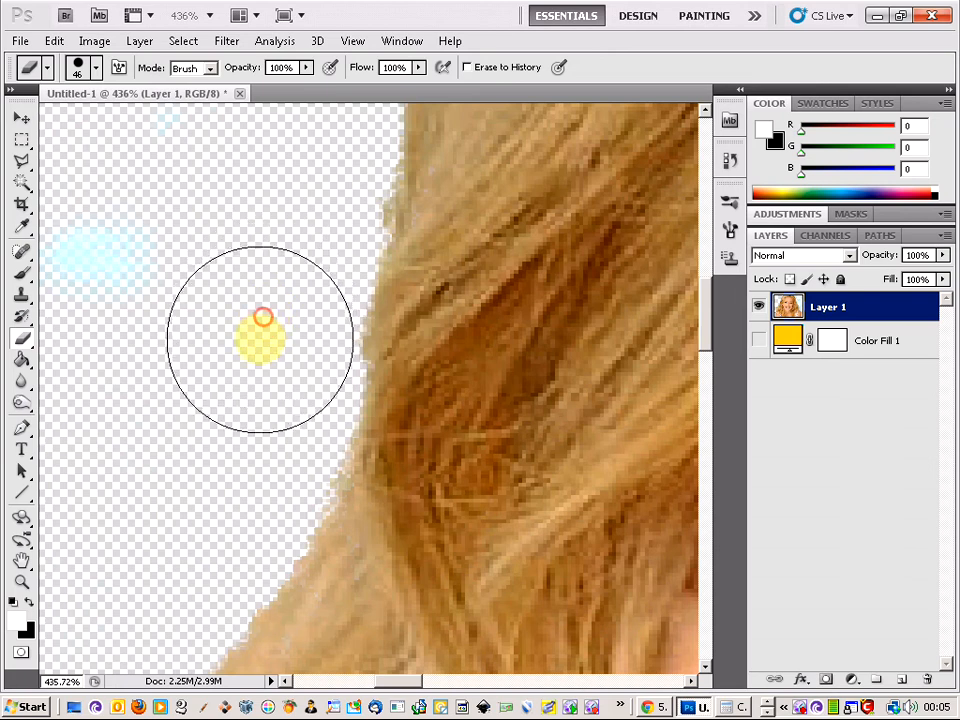
click(216, 305)
drag(184, 291, 46, 282)
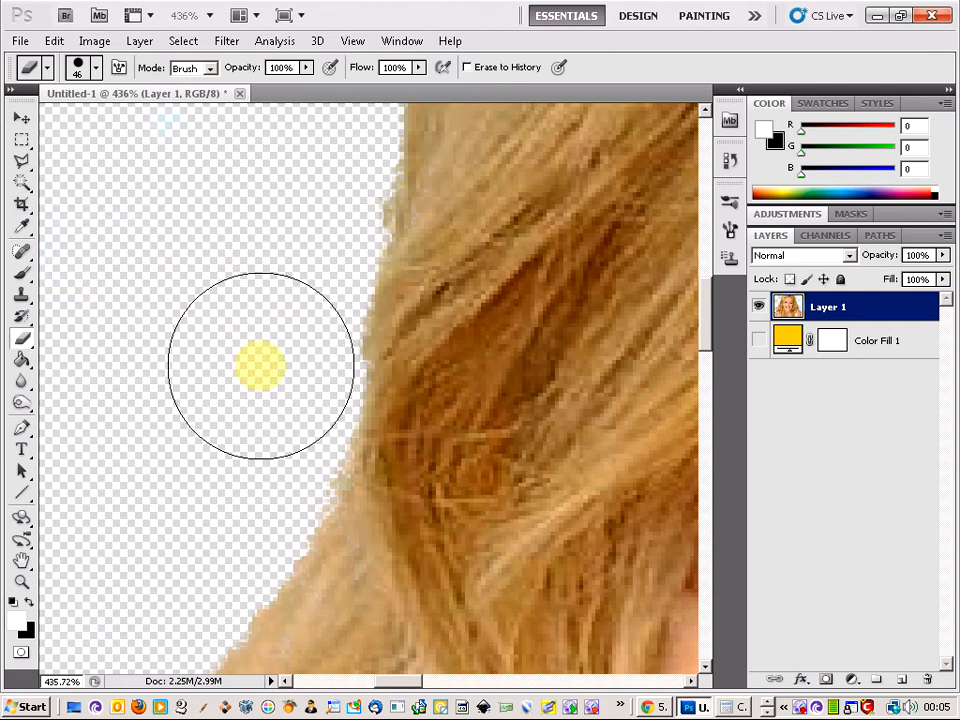
Step: Erase the rough fringe along the left hair outline from beside the ear down toward the outward-flaring locks
drag(260, 386, 252, 438)
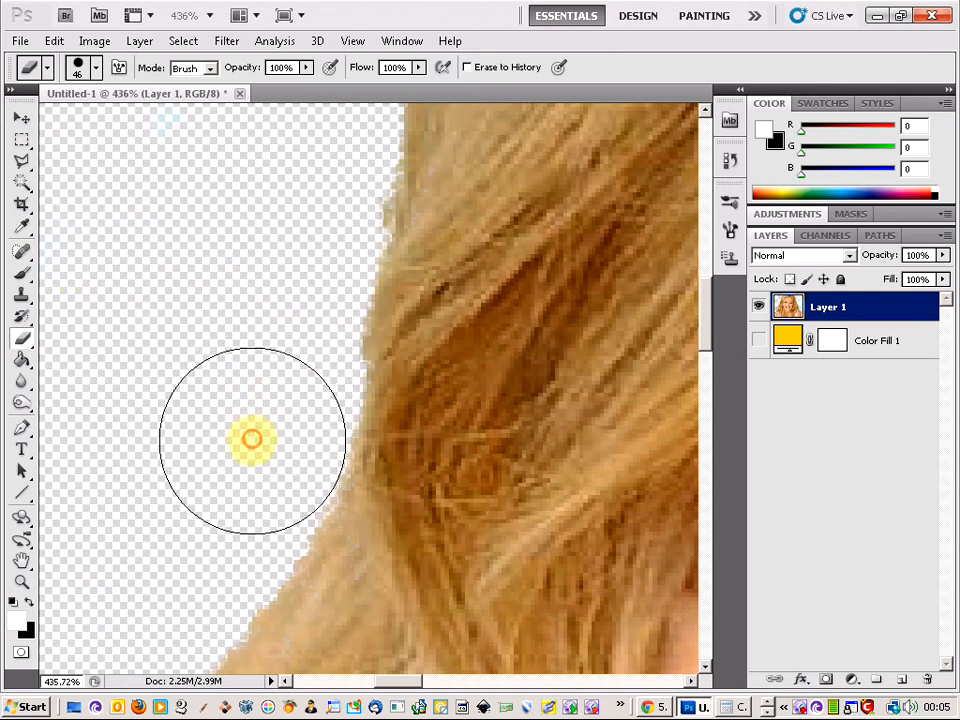
click(246, 454)
click(242, 466)
click(222, 495)
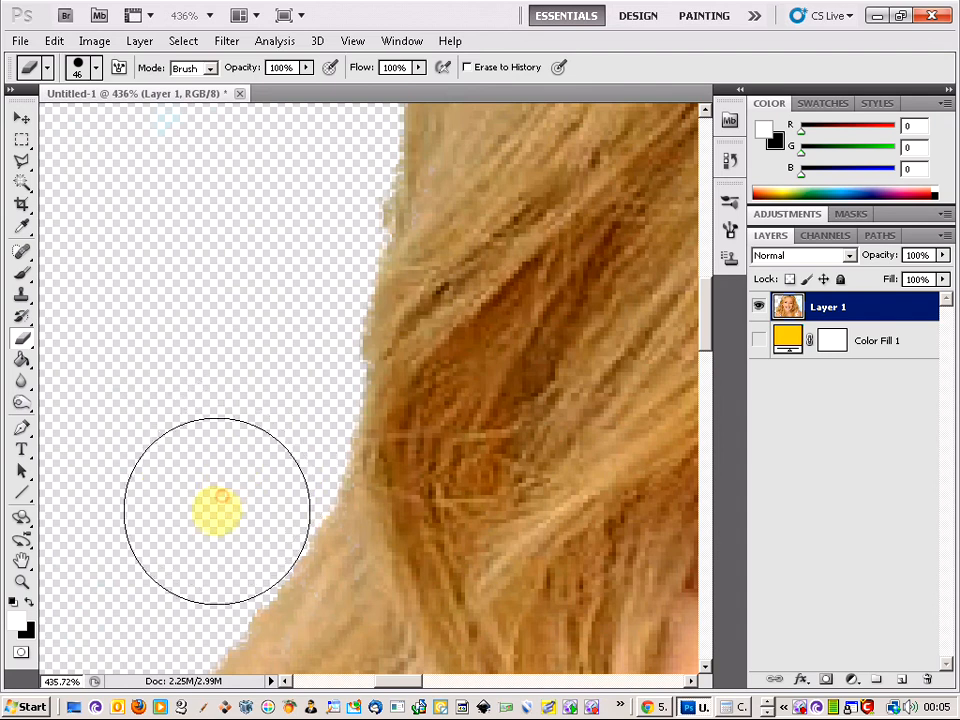
click(214, 512)
click(206, 520)
Step: Examine the lower left hair's wispy ends and the gaps between strands for leftover bluish background, close up and in the whole portrait
scroll(221, 517, down, 3)
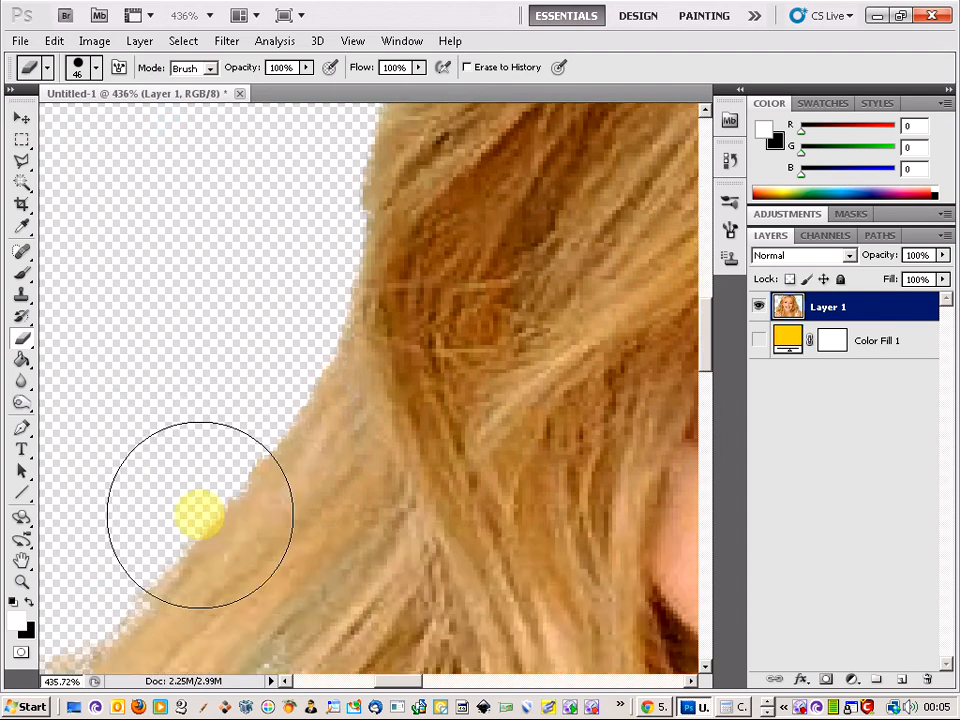
scroll(208, 517, down, 1)
drag(409, 682, 374, 684)
scroll(246, 504, down, 4)
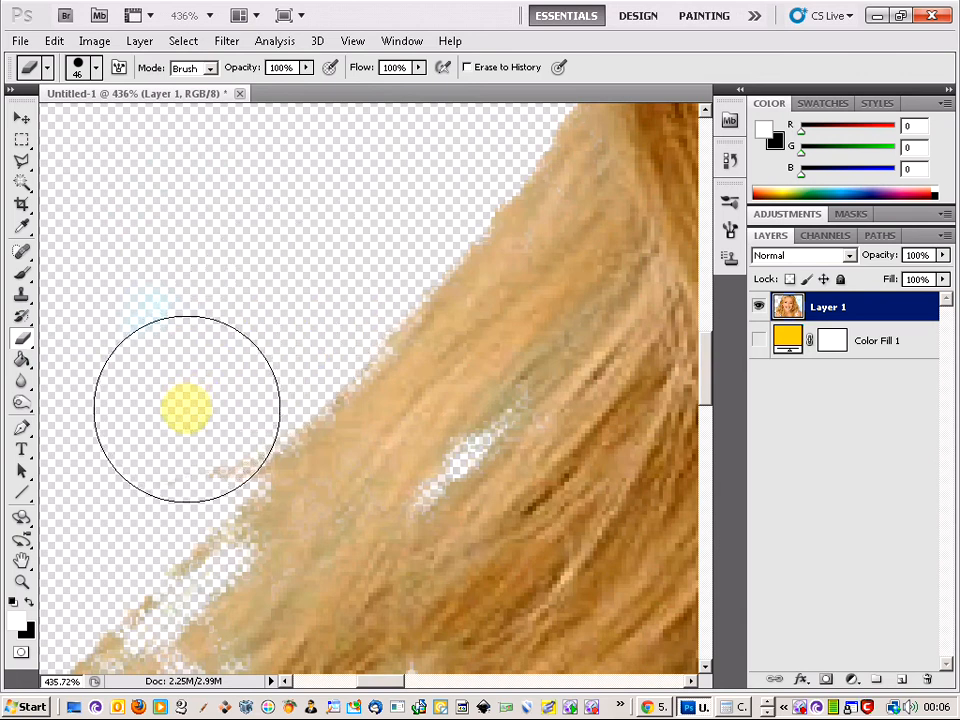
scroll(300, 285, down, 5)
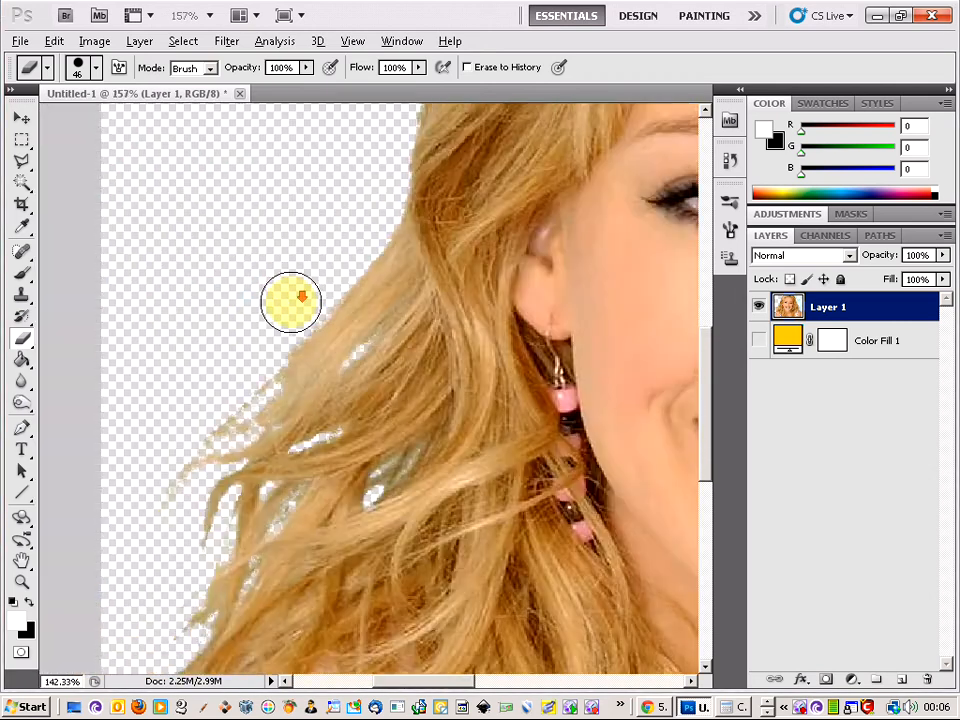
scroll(290, 302, down, 4)
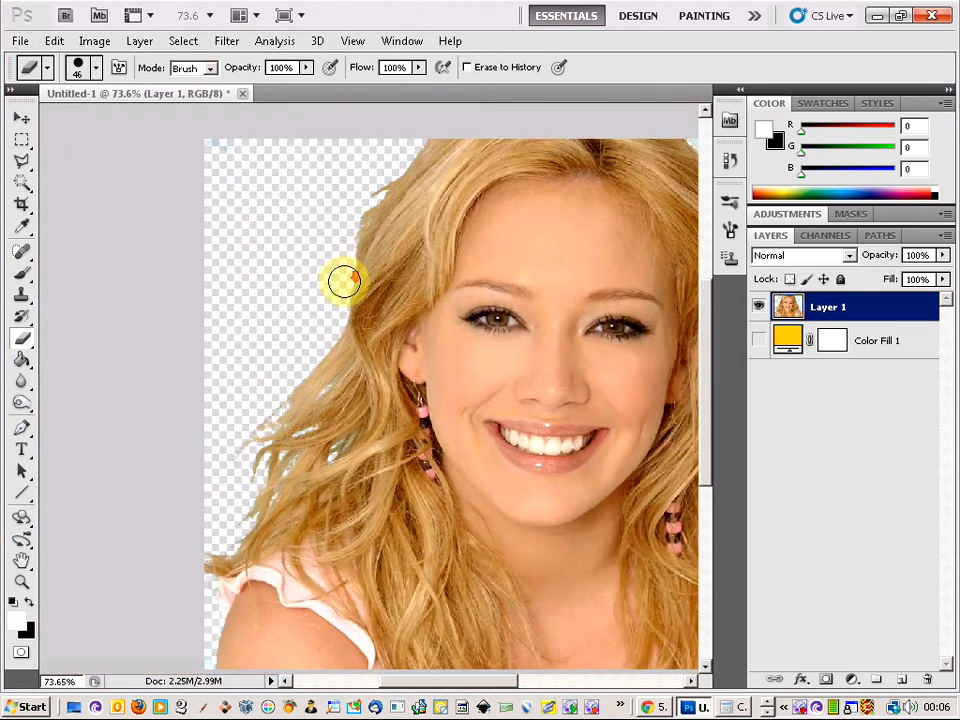
scroll(343, 282, down, 1)
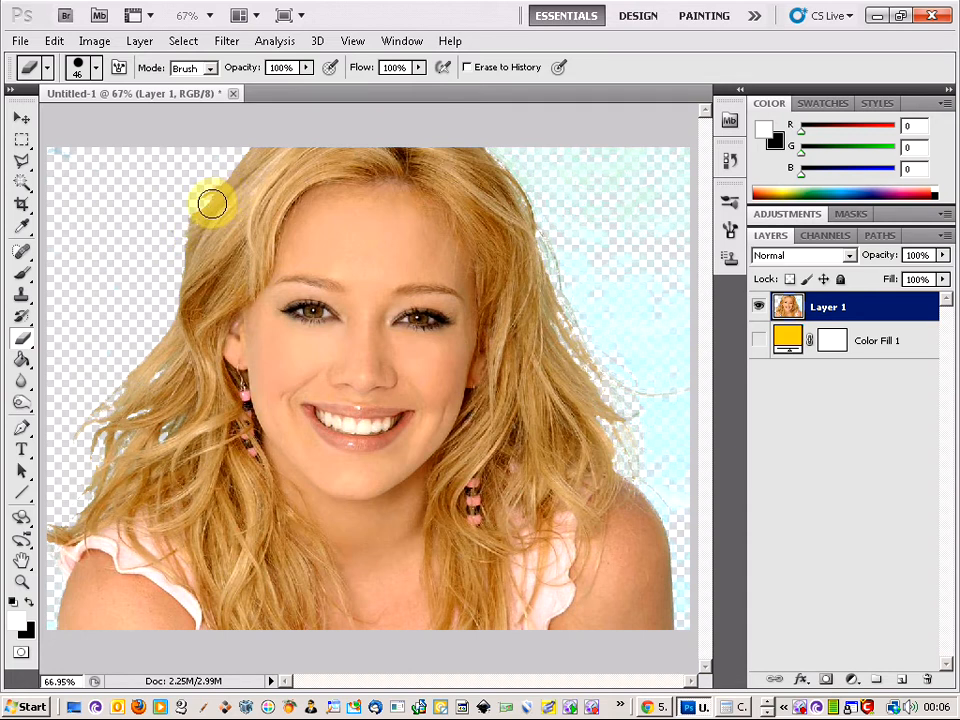
scroll(97, 420, up, 3)
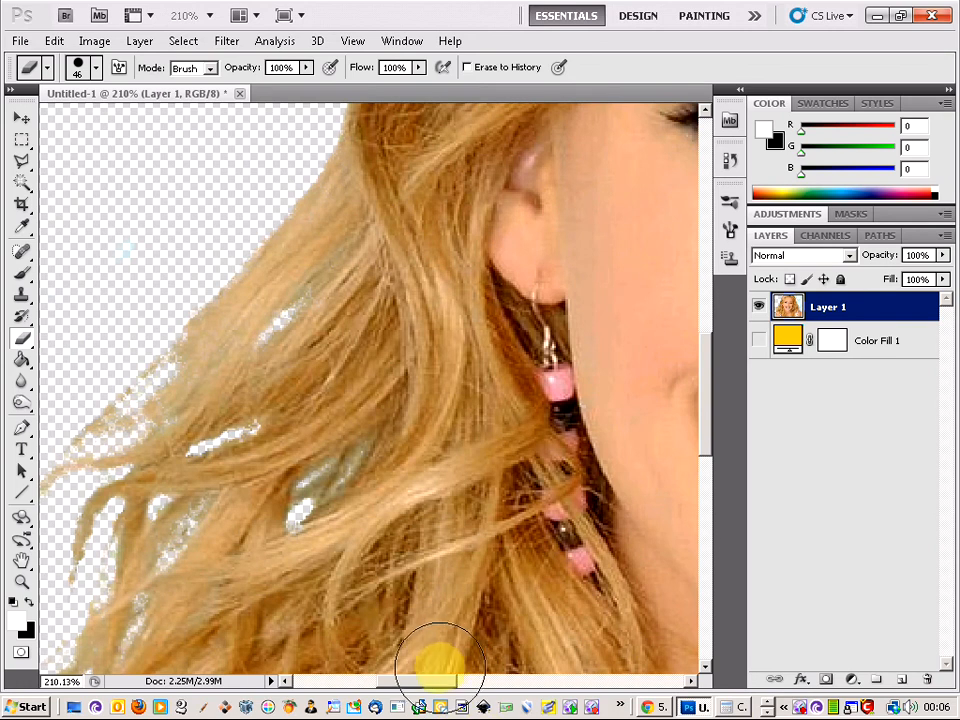
drag(425, 690, 410, 687)
mouse_move(252, 470)
mouse_down()
mouse_move(236, 454)
mouse_move(200, 470)
mouse_up()
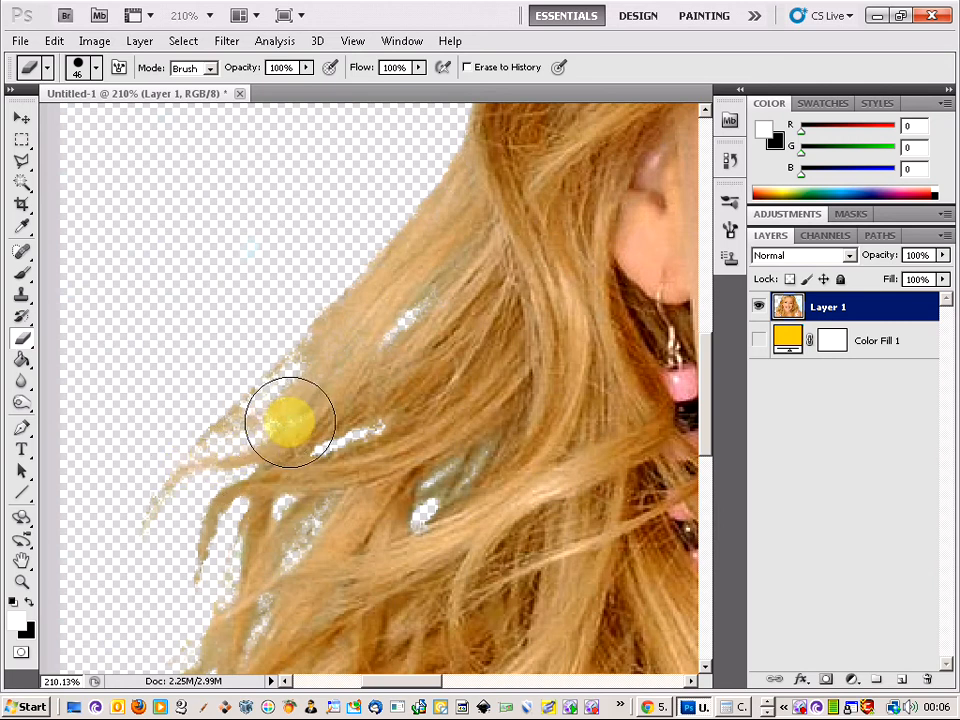
drag(293, 428, 470, 470)
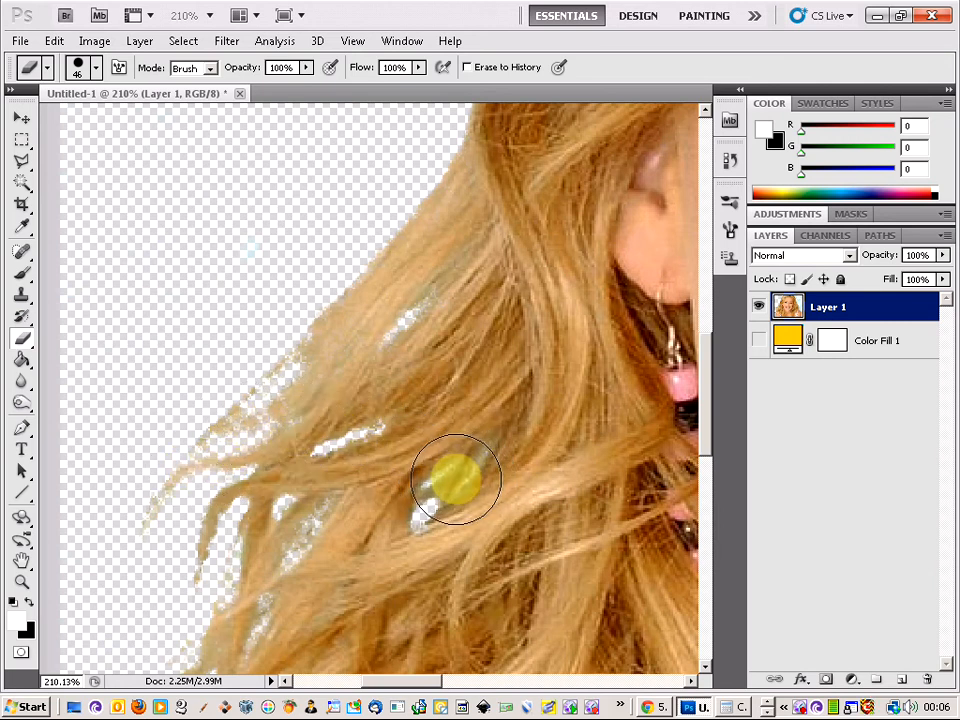
Step: Set a 21 px Clone Stamp brush and clone nearby hair over the bluish-gray patch beside the inner gaps in the left locks
scroll(475, 470, up, 5)
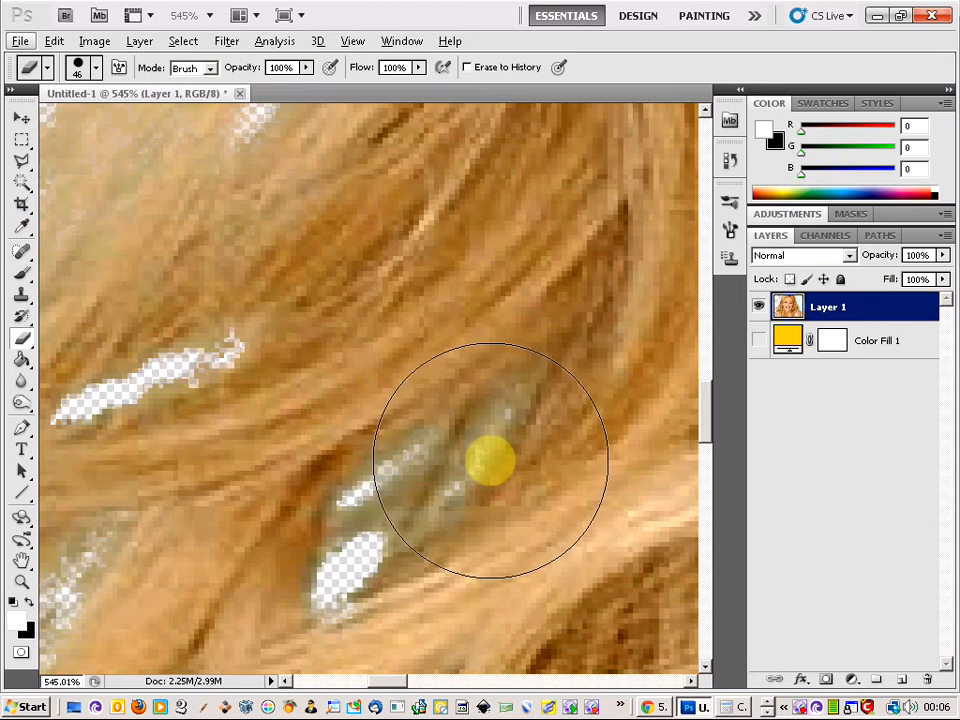
click(24, 300)
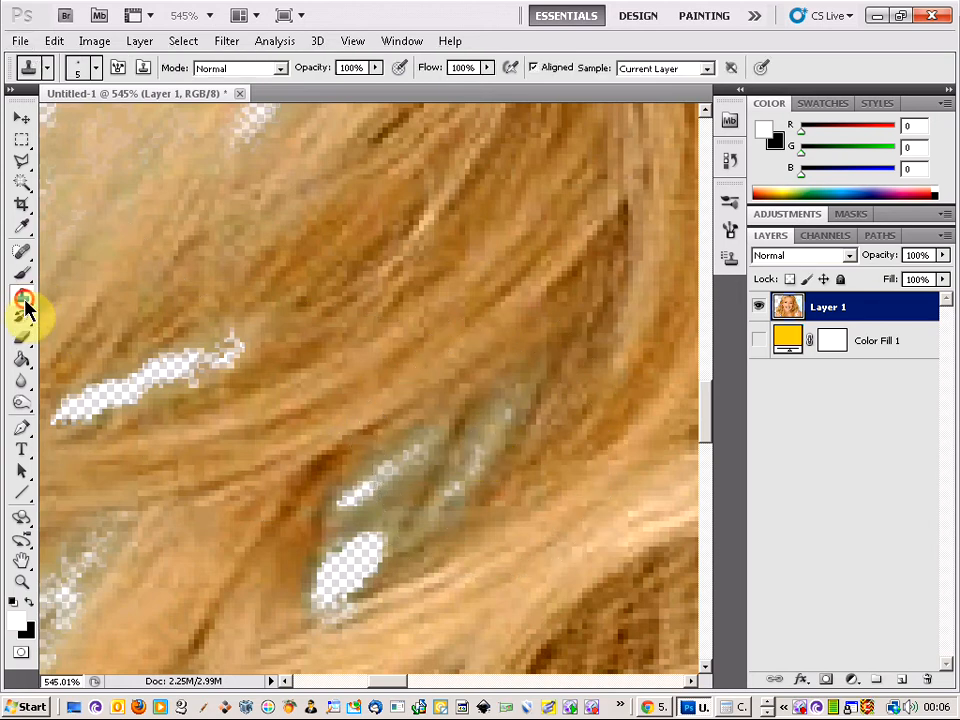
click(98, 292)
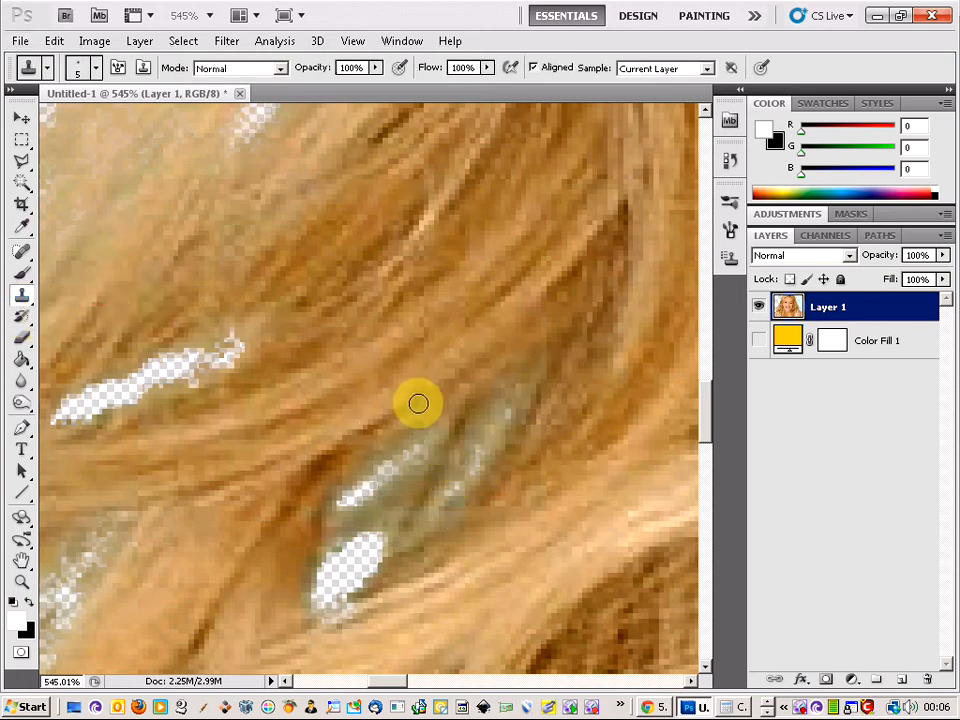
click(95, 68)
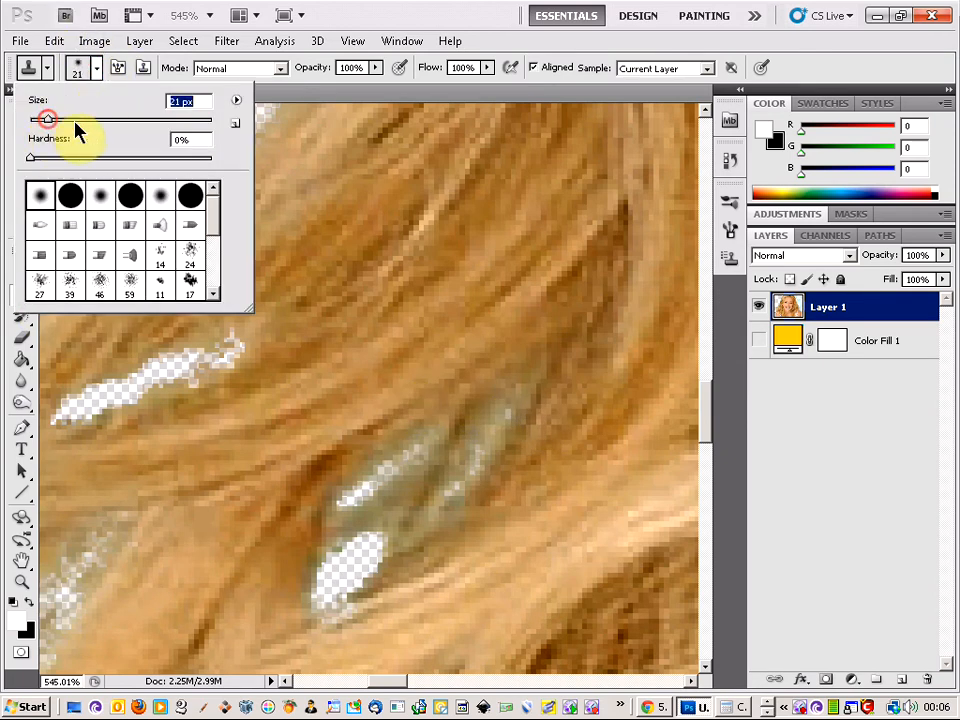
click(829, 58)
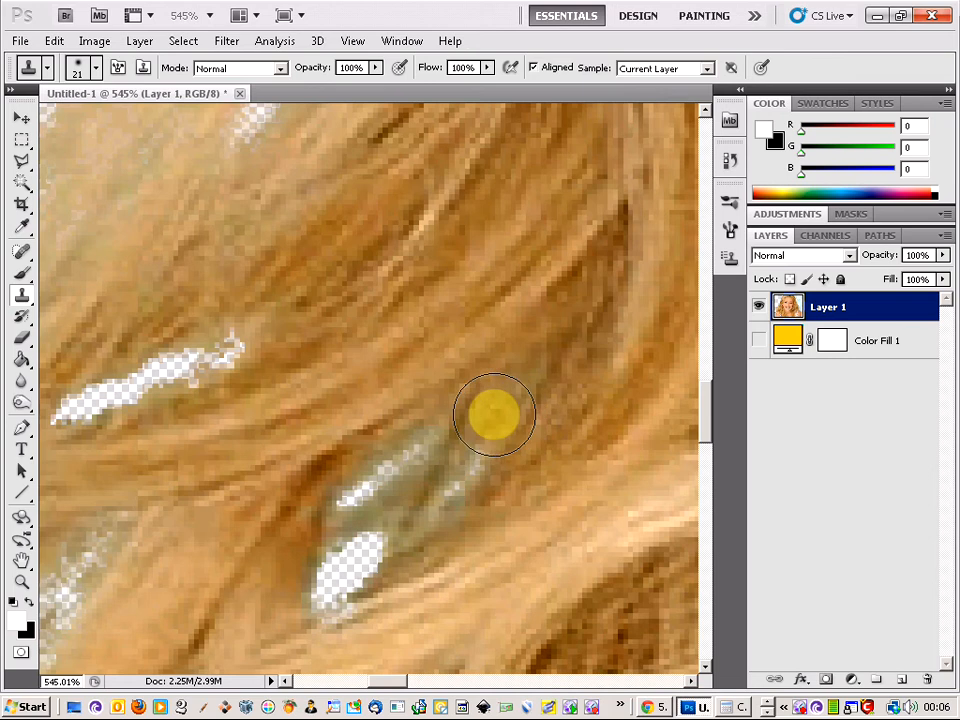
alt+click(563, 419)
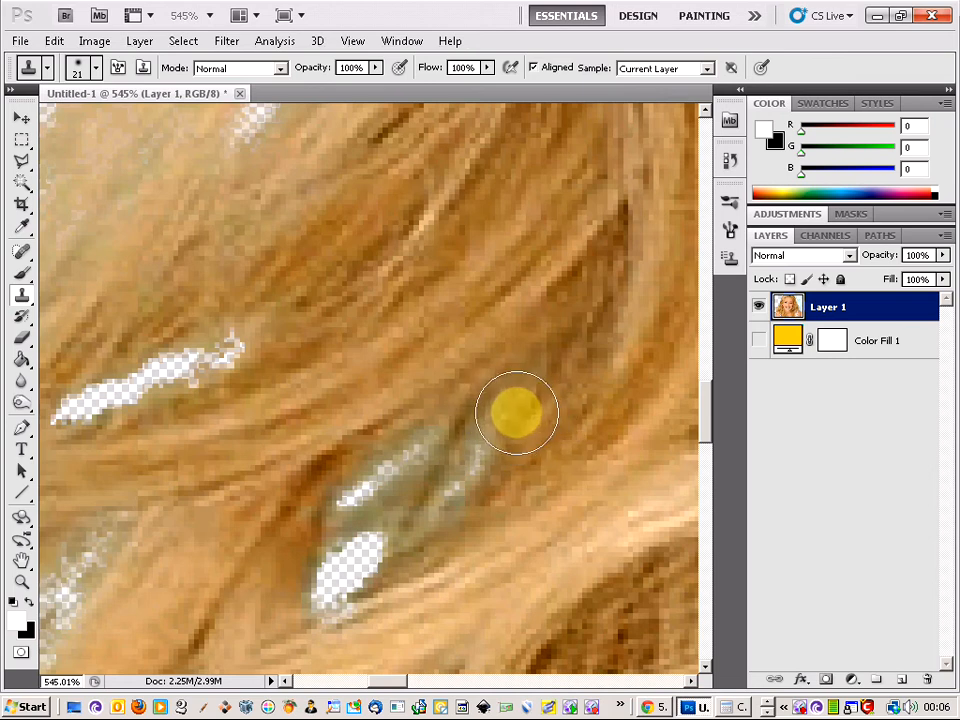
alt+click(545, 452)
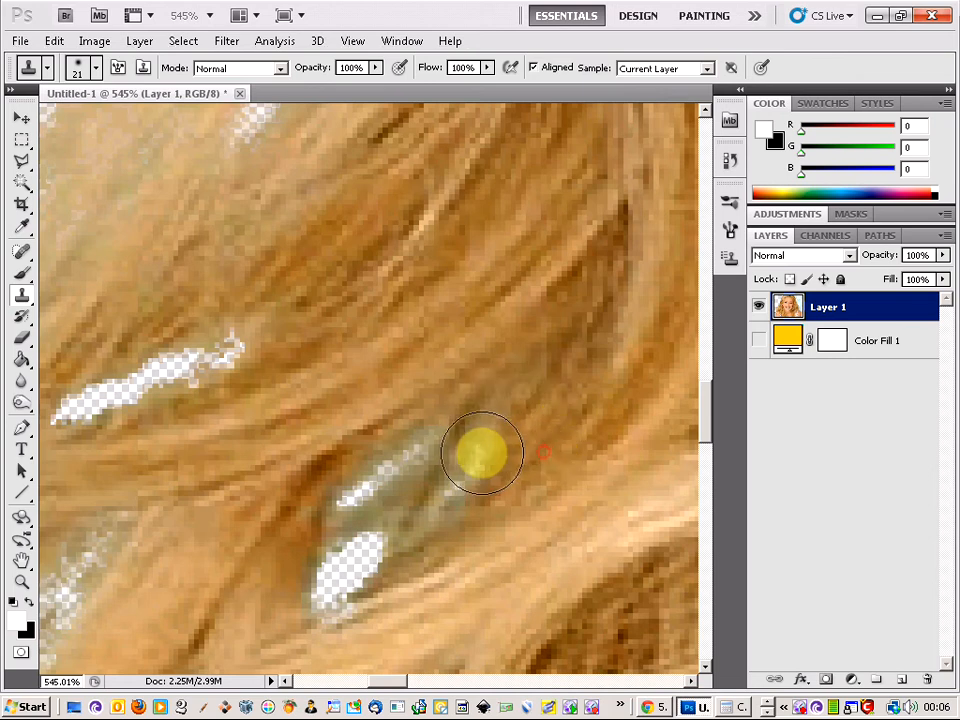
click(479, 453)
alt+click(525, 483)
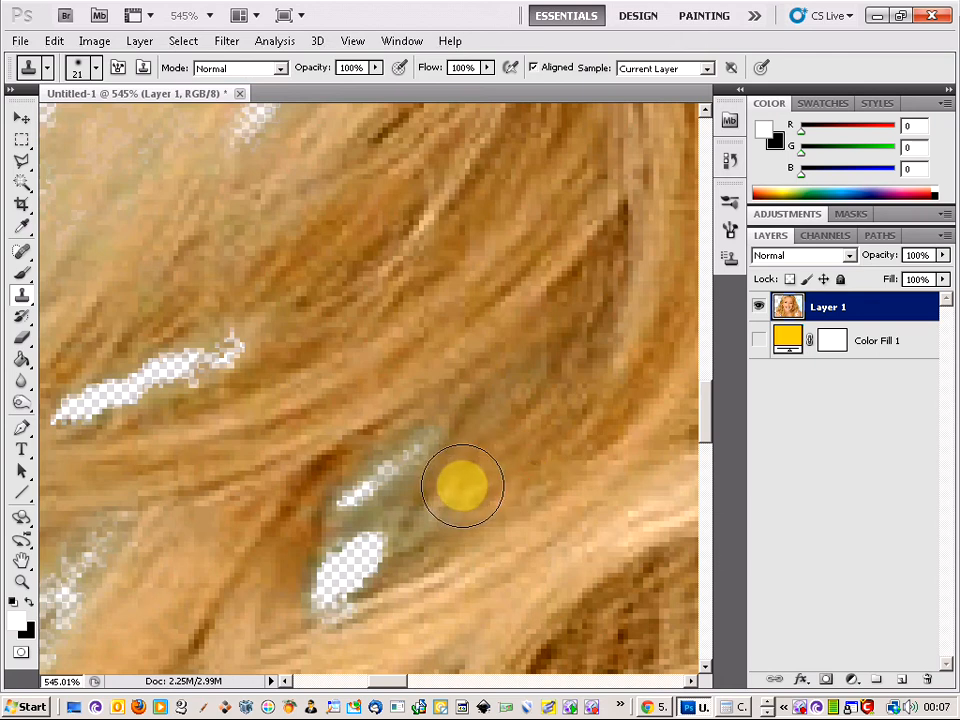
click(462, 486)
click(437, 517)
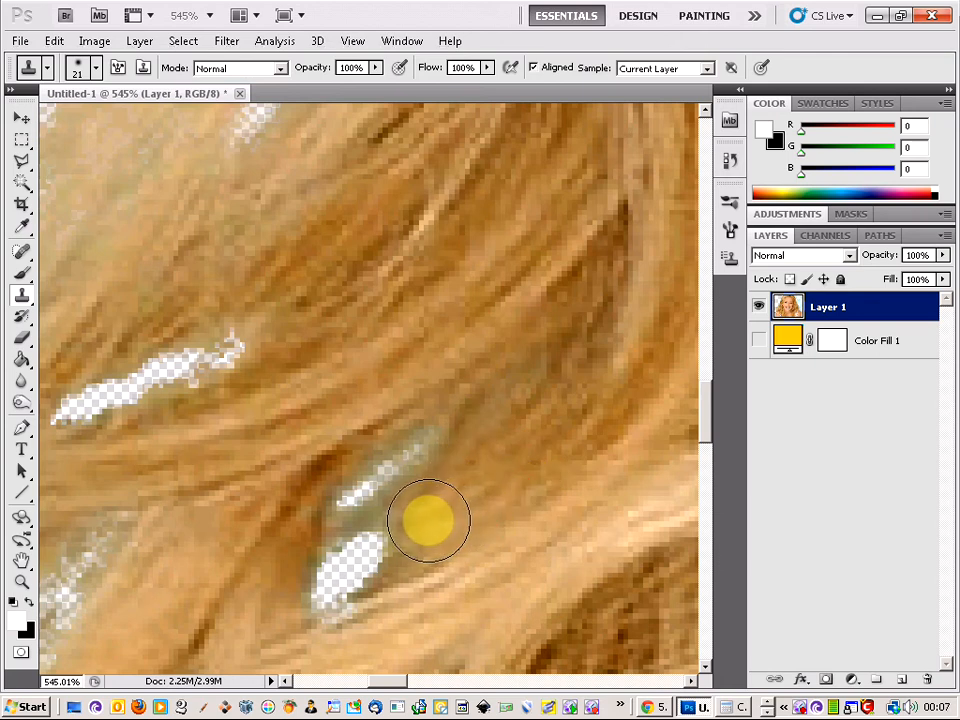
Step: Clone surrounding strands over the narrow upper gap and its grayish fringe, resampling hair around it
alt+click(419, 404)
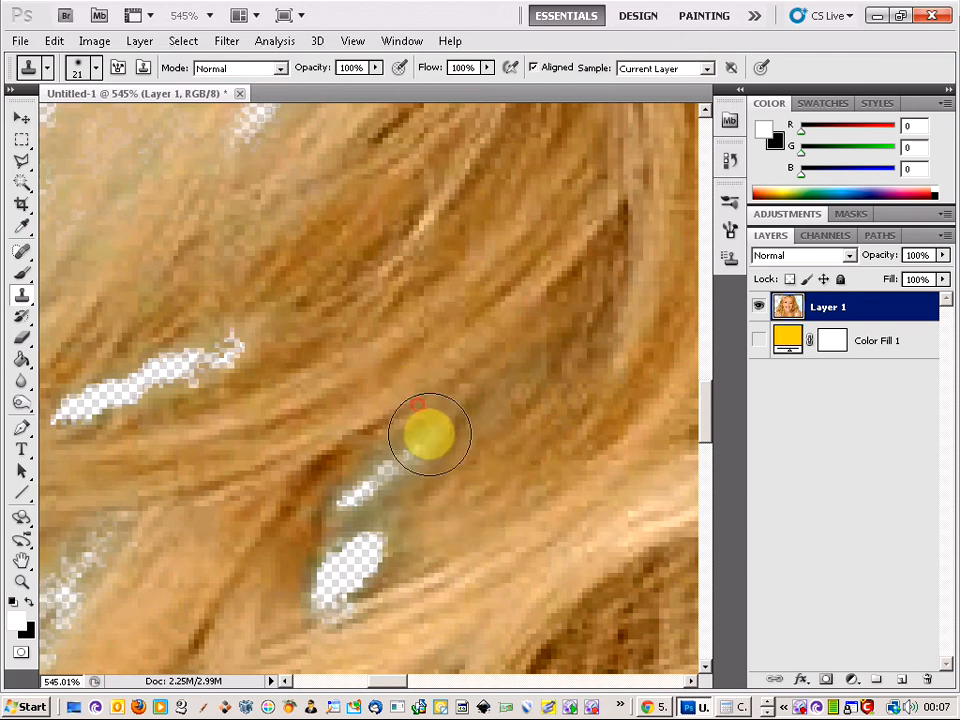
click(435, 438)
alt+click(386, 433)
click(397, 480)
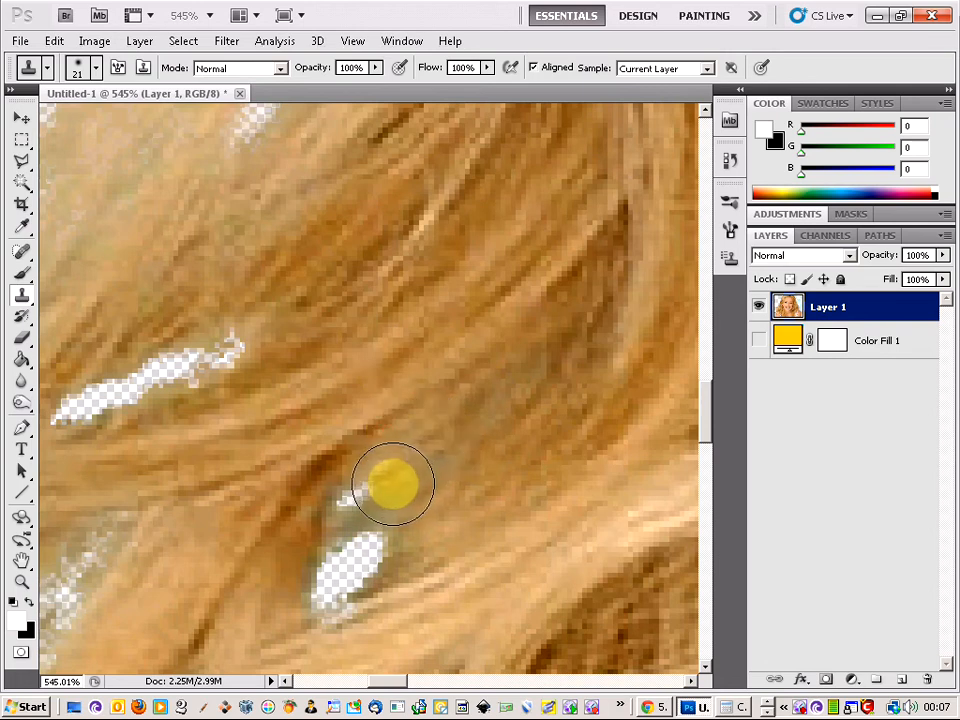
click(369, 492)
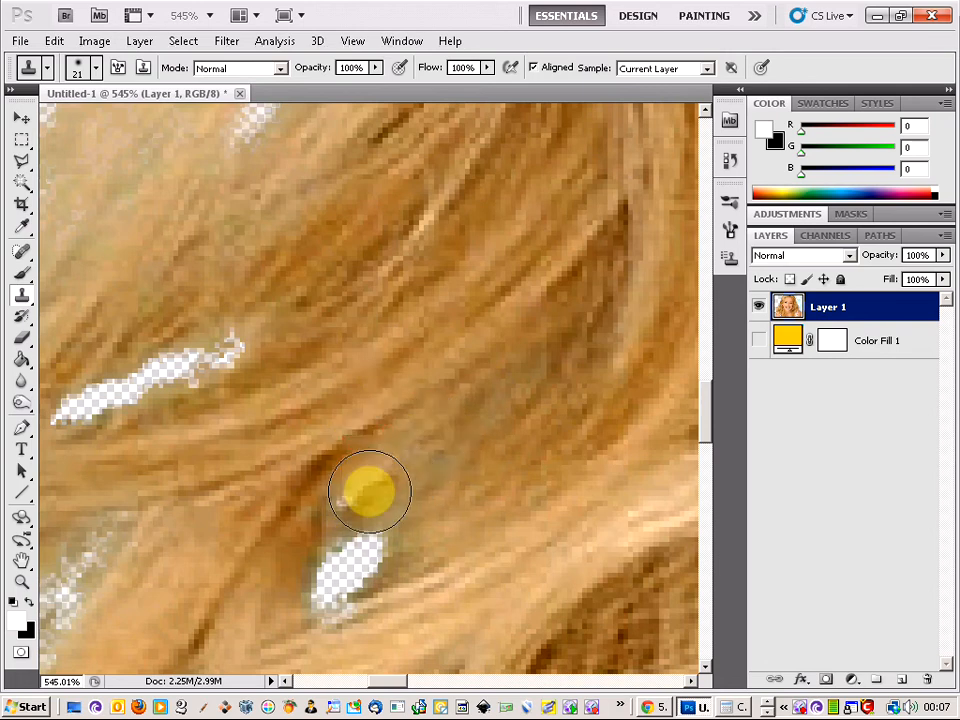
alt+click(348, 475)
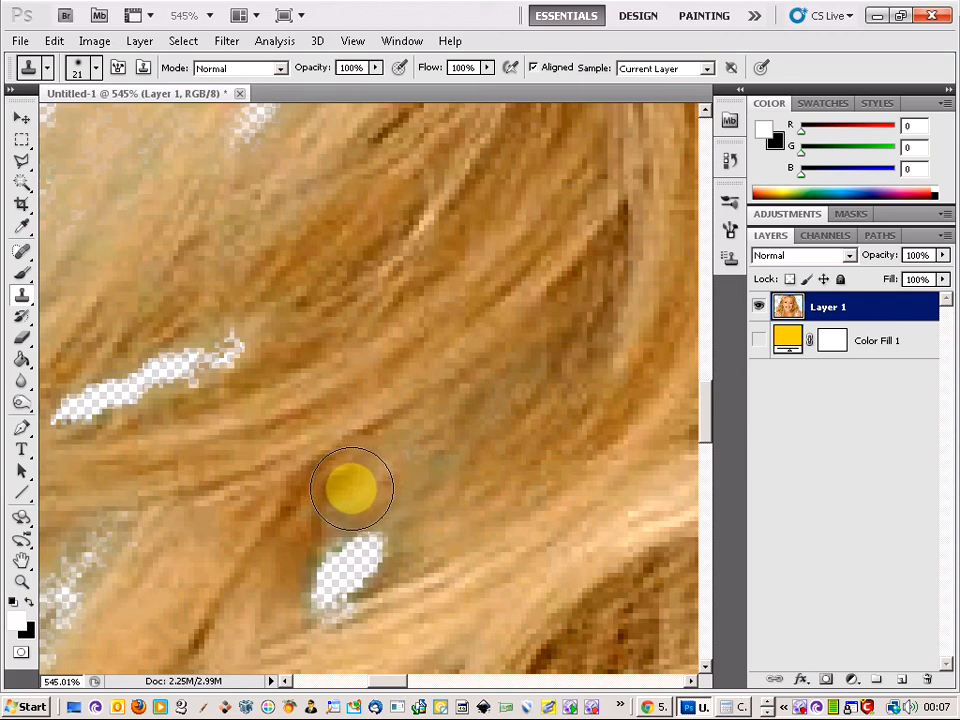
click(352, 489)
alt+click(370, 434)
click(386, 480)
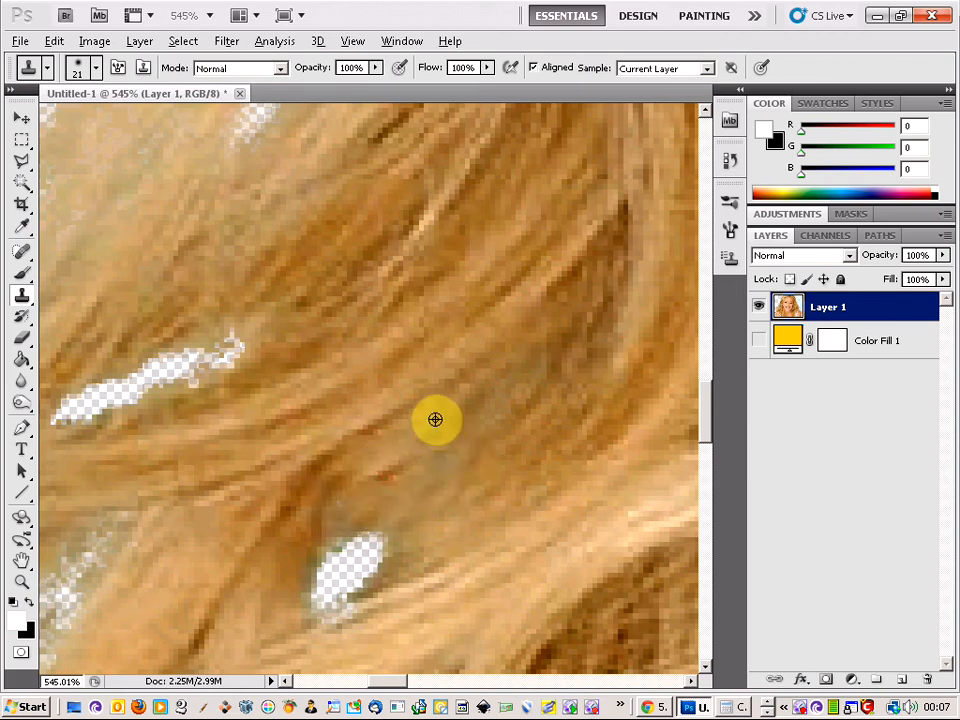
alt+click(436, 421)
click(452, 456)
Step: Fill the oval transparent hole below the covered gap by cloning hair sampled from all around its rim
alt+click(426, 534)
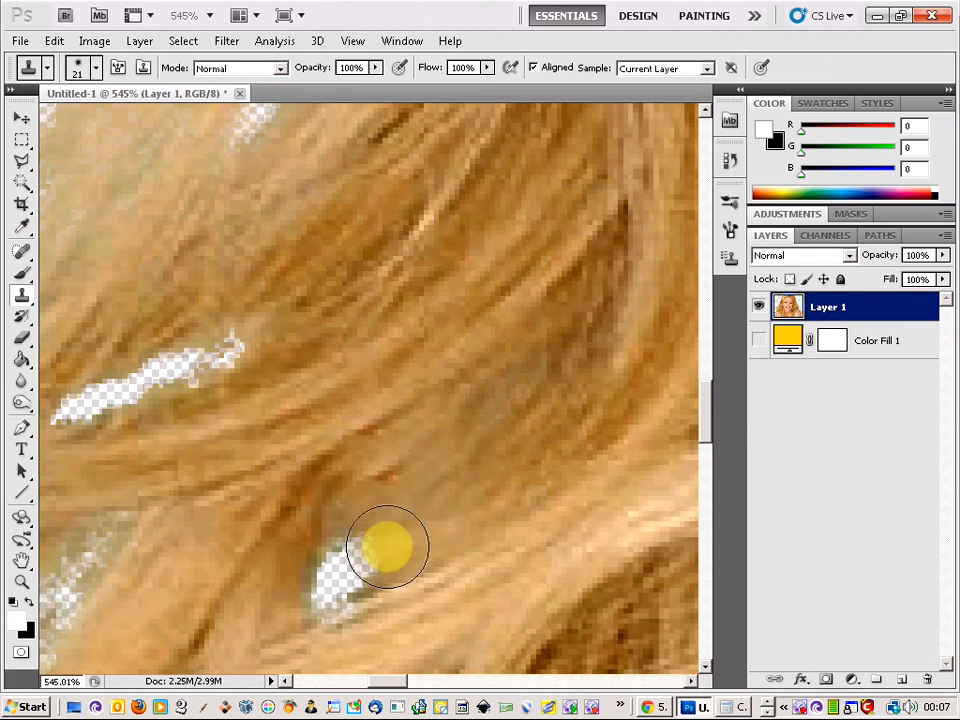
click(386, 547)
alt+click(375, 503)
click(312, 526)
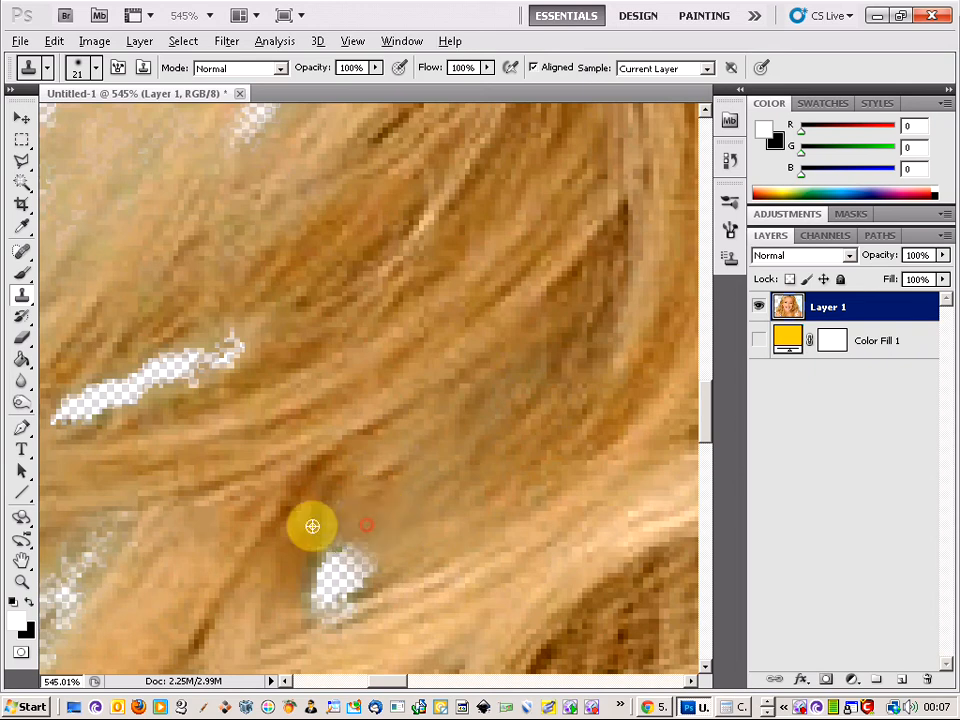
alt+click(314, 569)
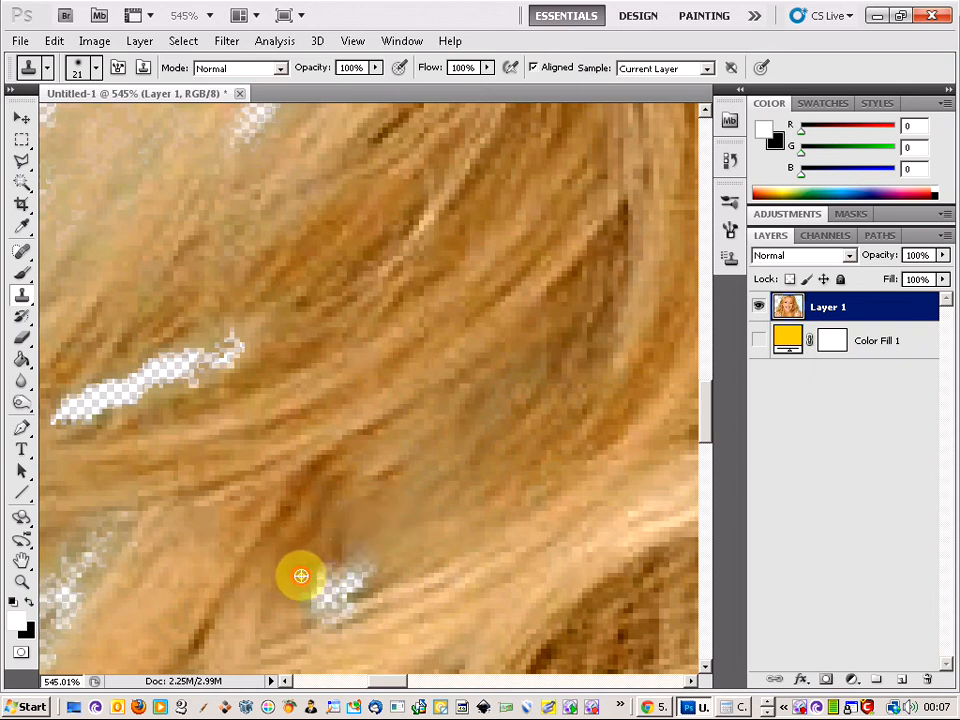
click(315, 583)
alt+click(303, 641)
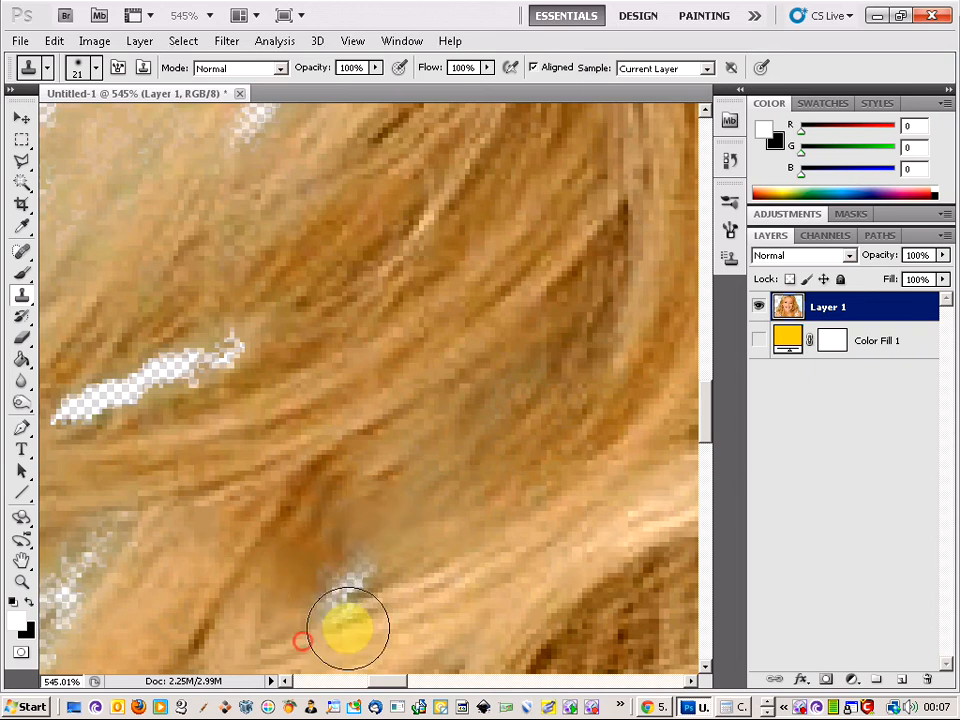
click(327, 620)
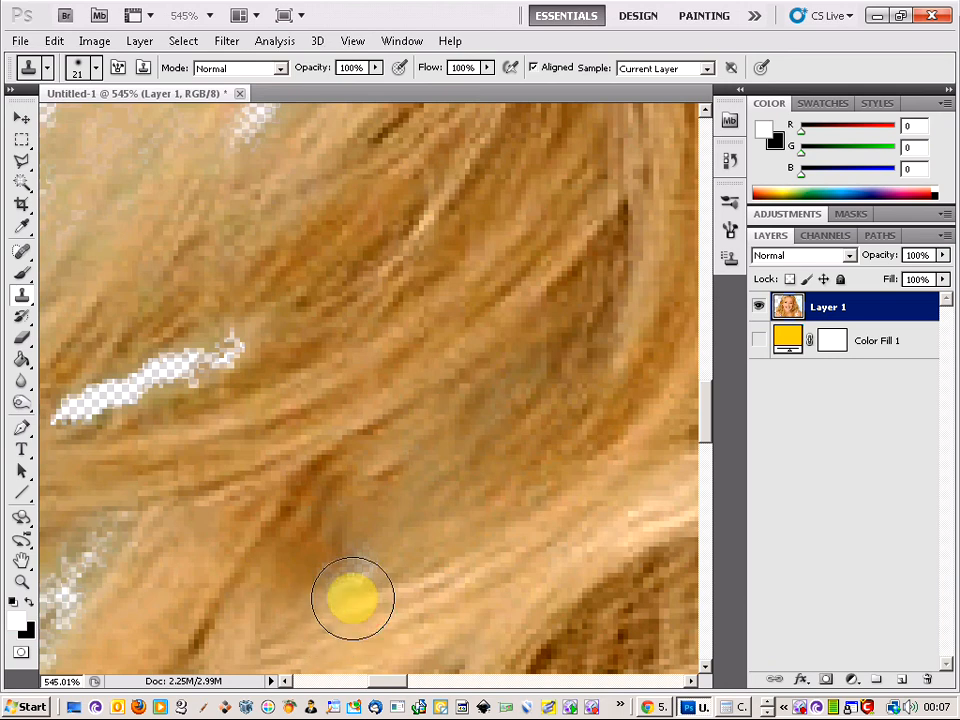
click(354, 598)
alt+click(399, 576)
click(363, 564)
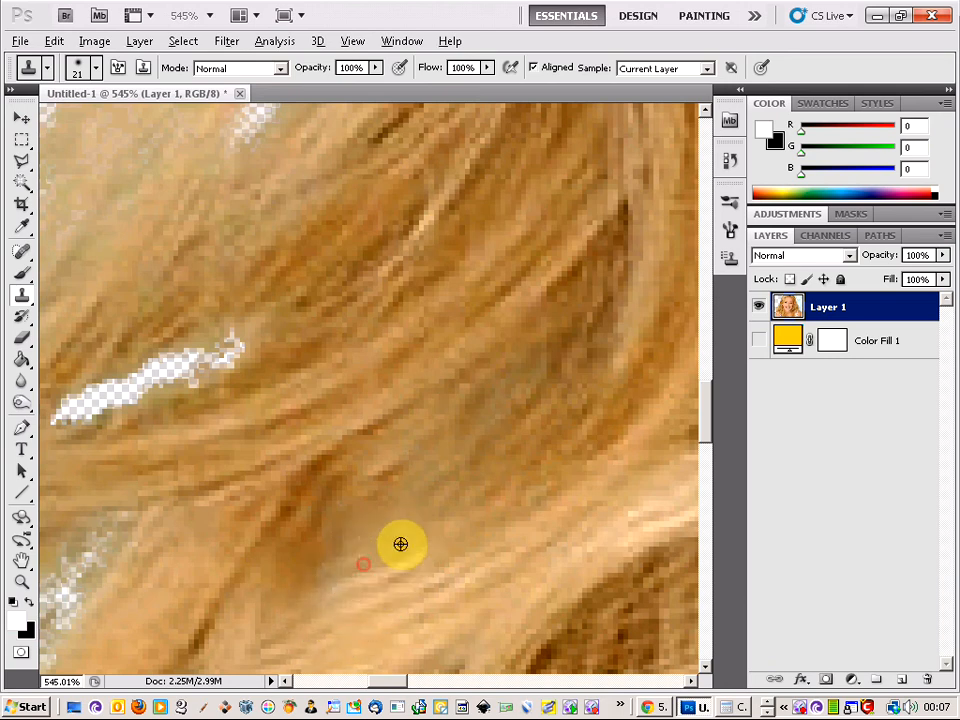
Step: Blend the filled oval area into the adjoining strands with further Clone Stamp dabs sampled just beside it
alt+click(405, 529)
click(350, 546)
alt+click(399, 557)
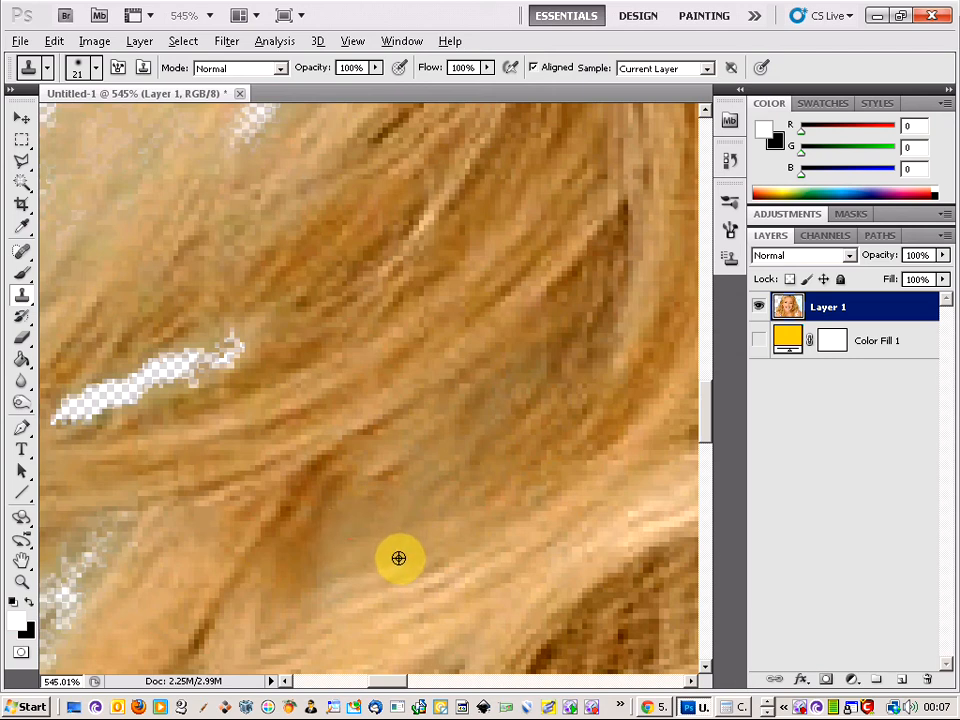
click(341, 562)
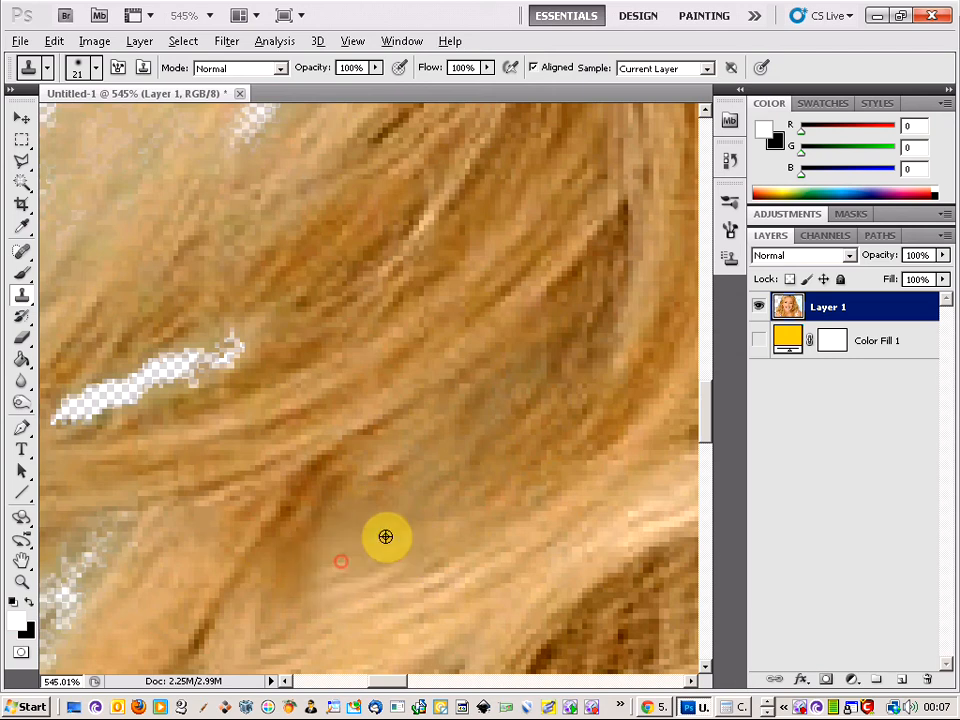
Step: Examine the retouched locks beside the earring and the outer hair edge on that side, both close up and within the whole portrait
scroll(386, 536, down, 5)
scroll(417, 498, down, 1)
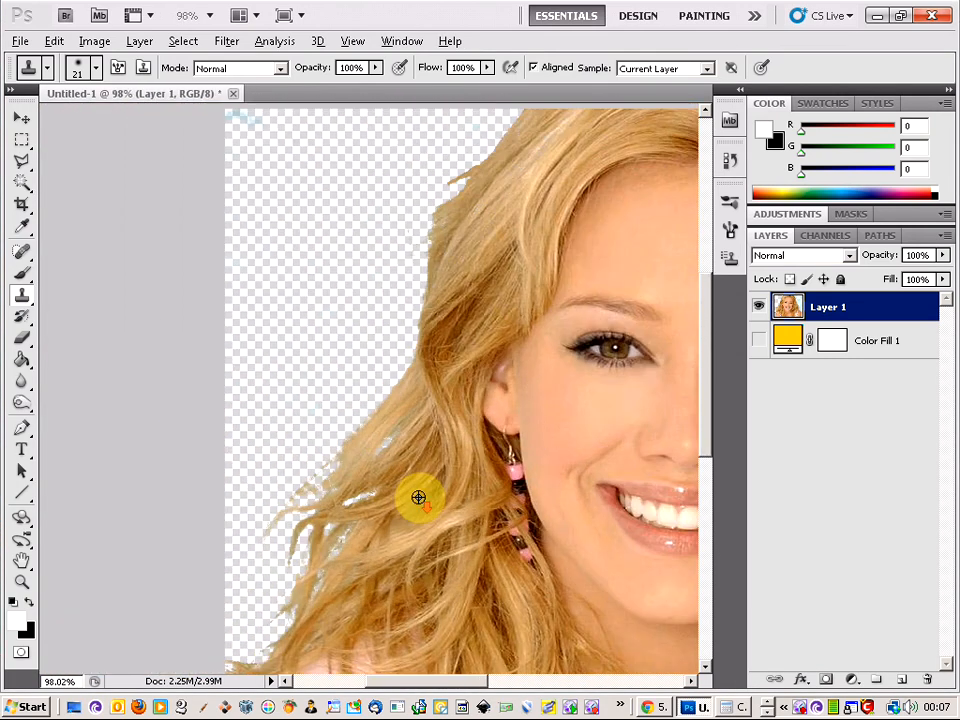
scroll(420, 515, up, 4)
scroll(422, 524, down, 5)
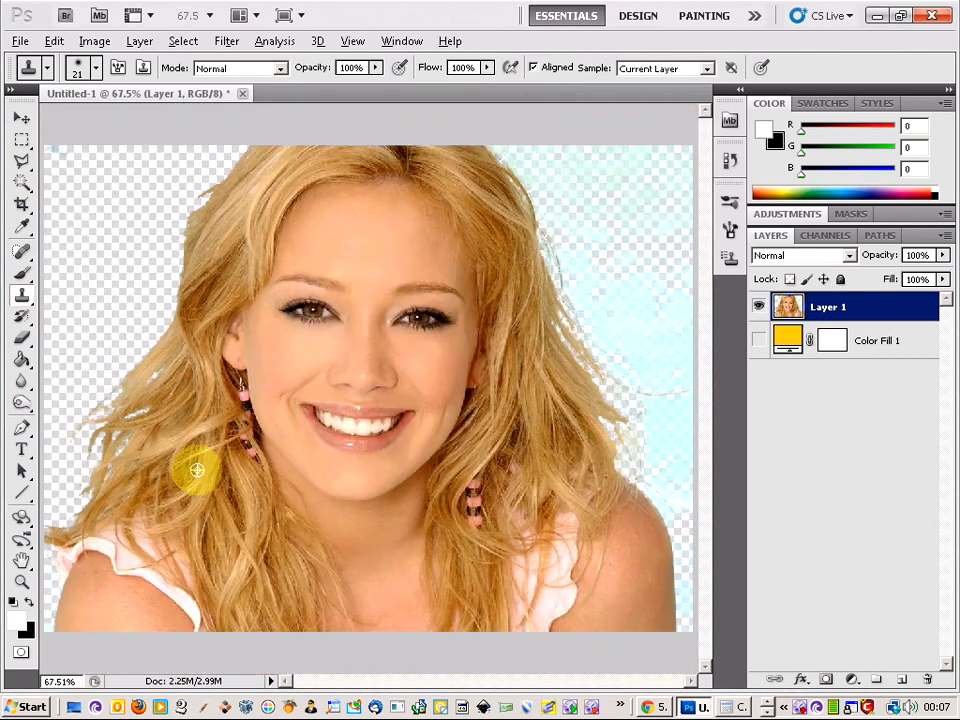
scroll(184, 414, up, 1)
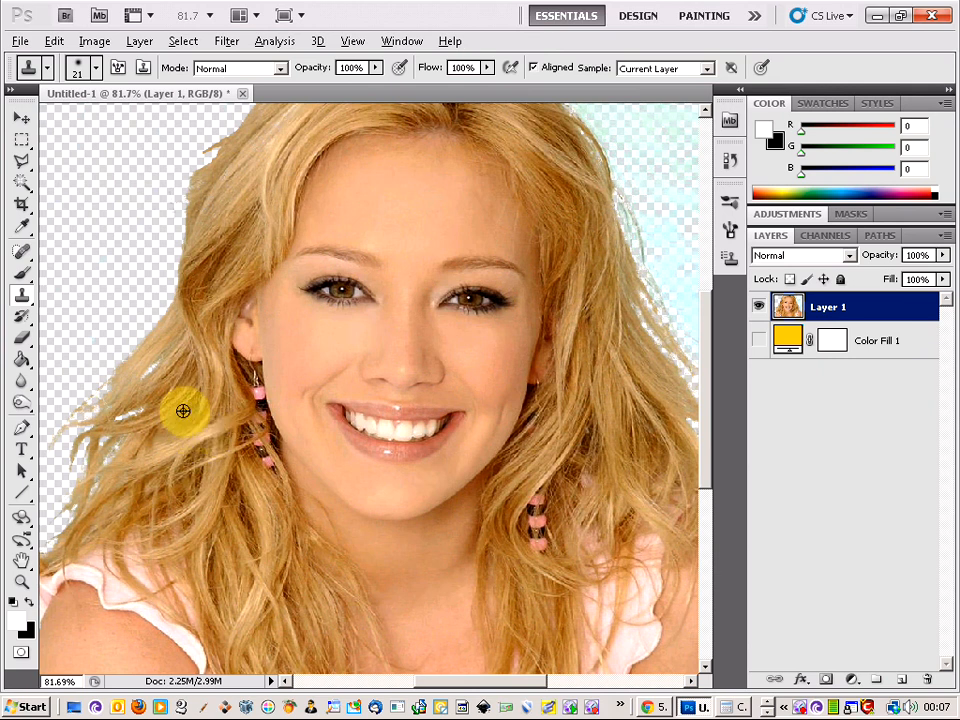
scroll(182, 405, down, 2)
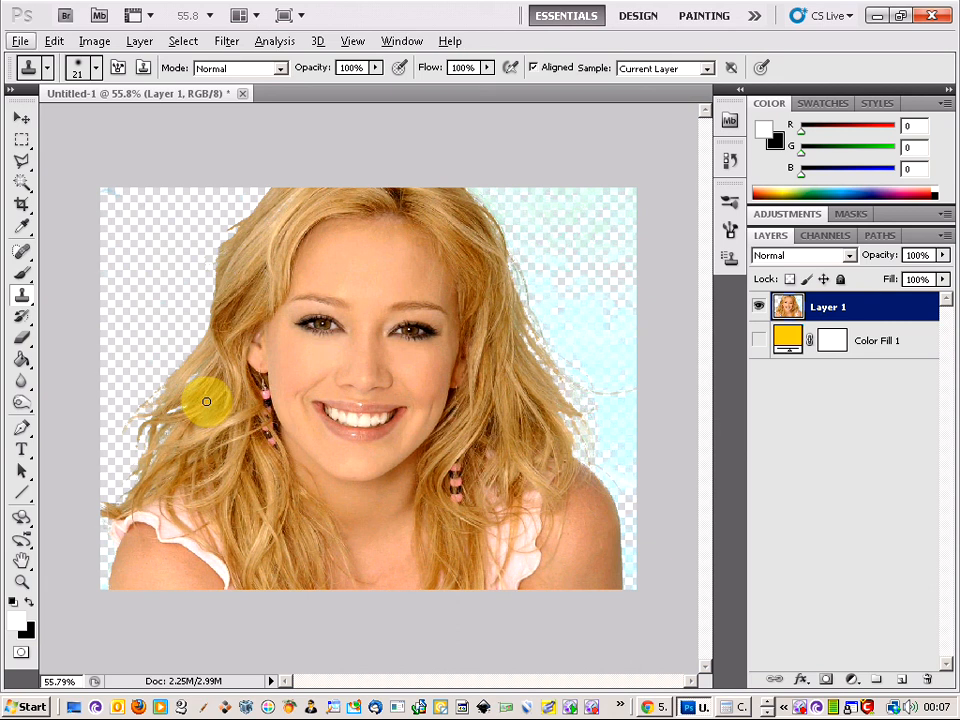
scroll(235, 322, up, 1)
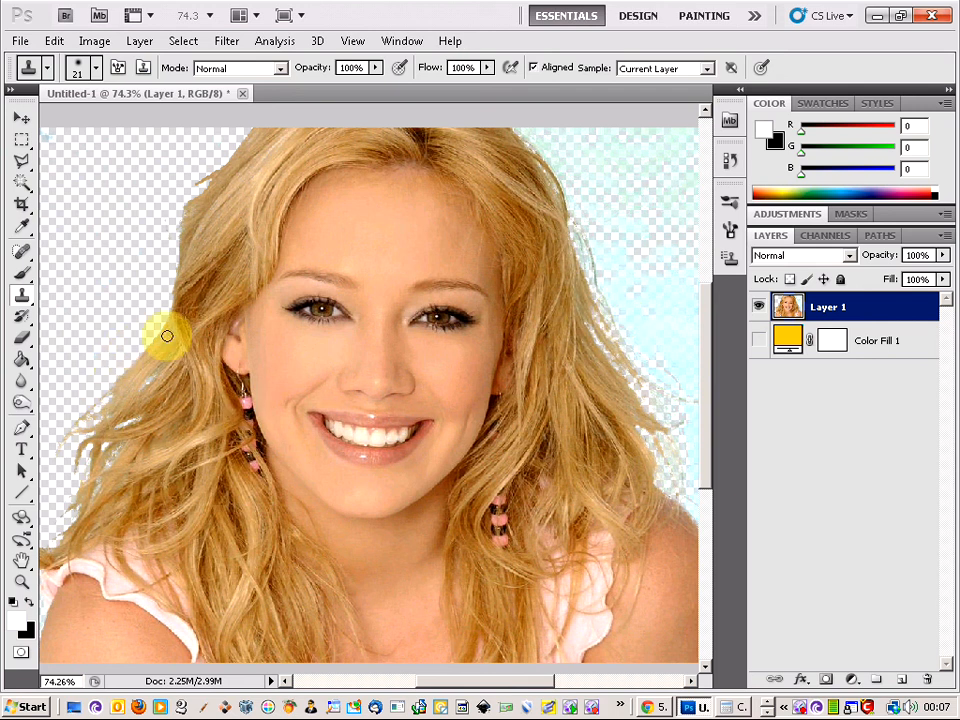
scroll(152, 376, up, 3)
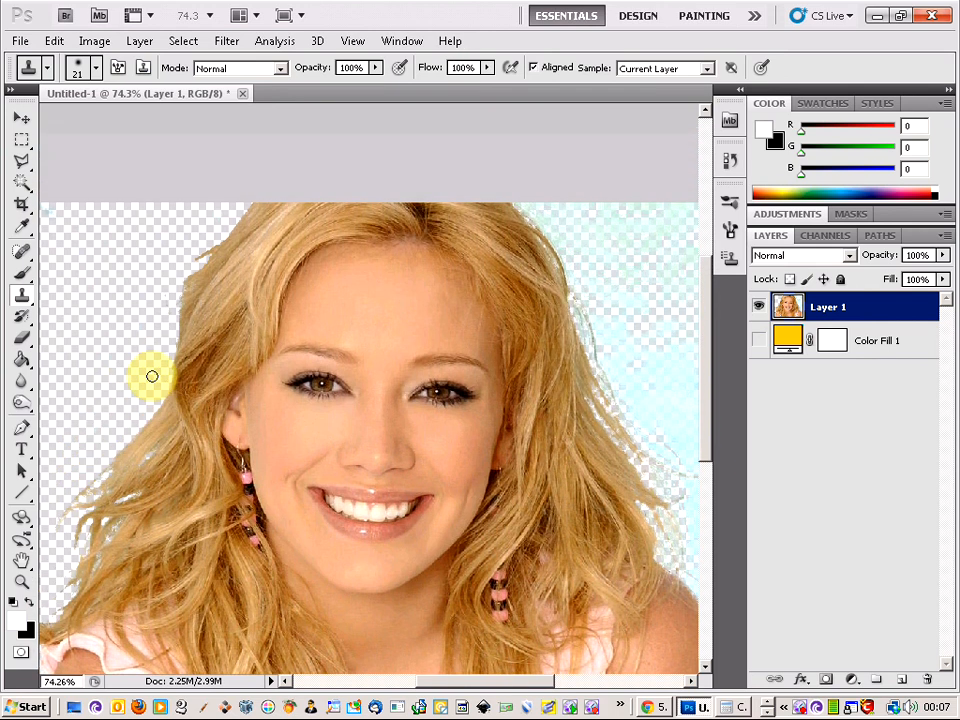
scroll(152, 376, down, 4)
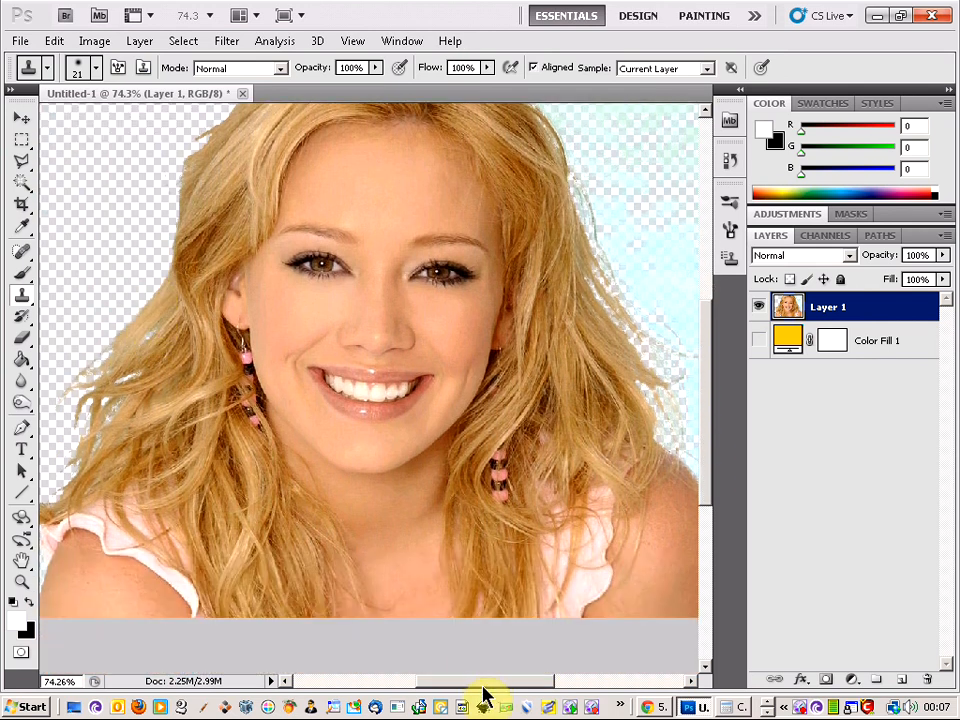
drag(483, 687, 456, 682)
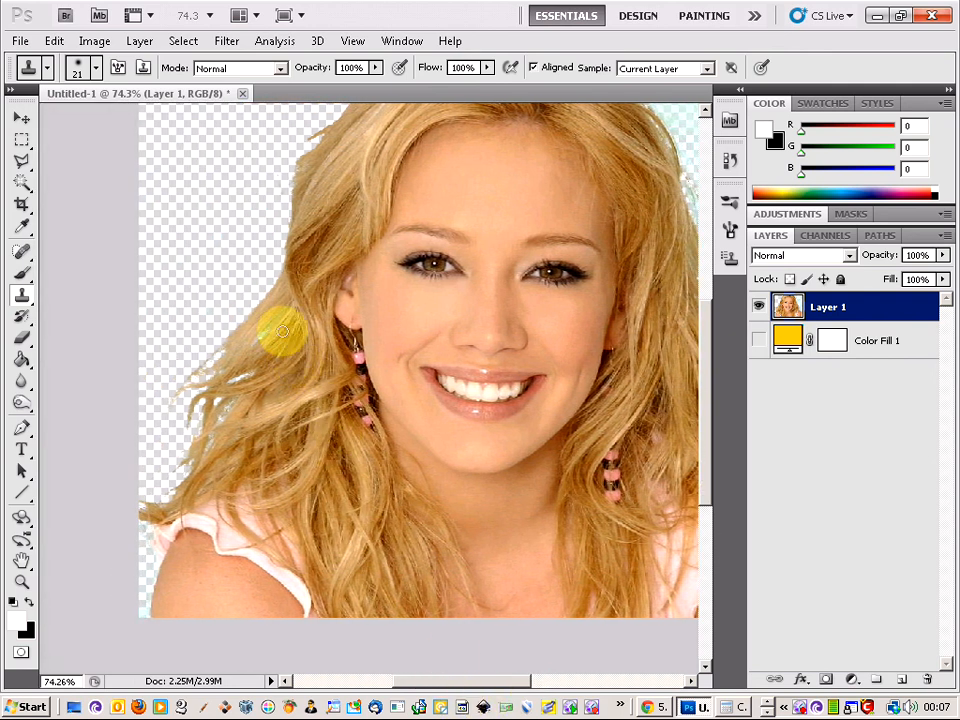
scroll(270, 325, up, 2)
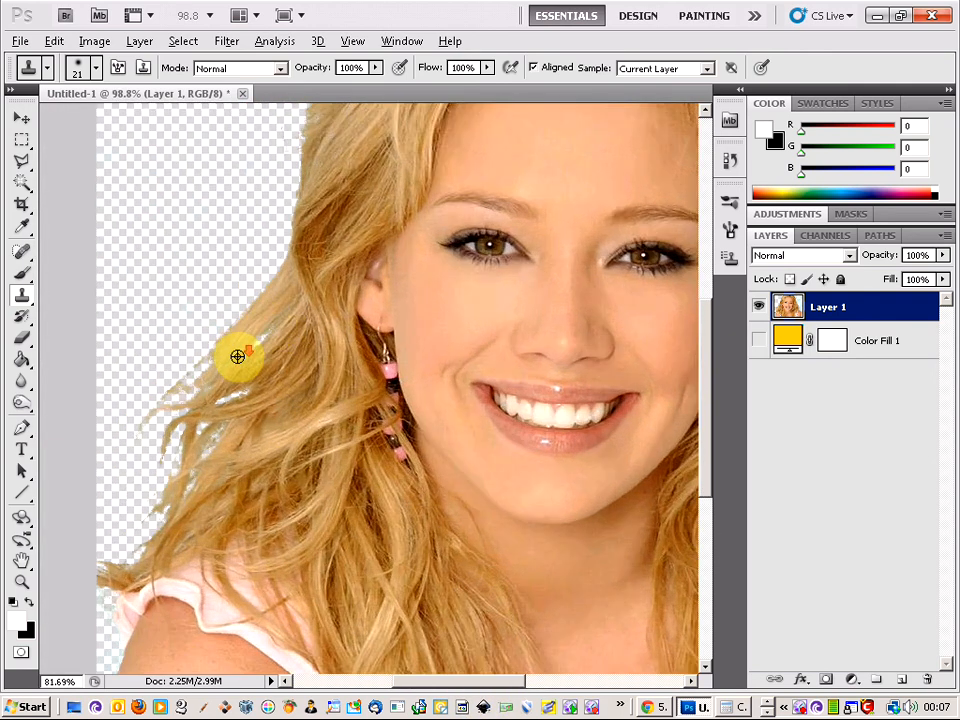
scroll(237, 356, down, 4)
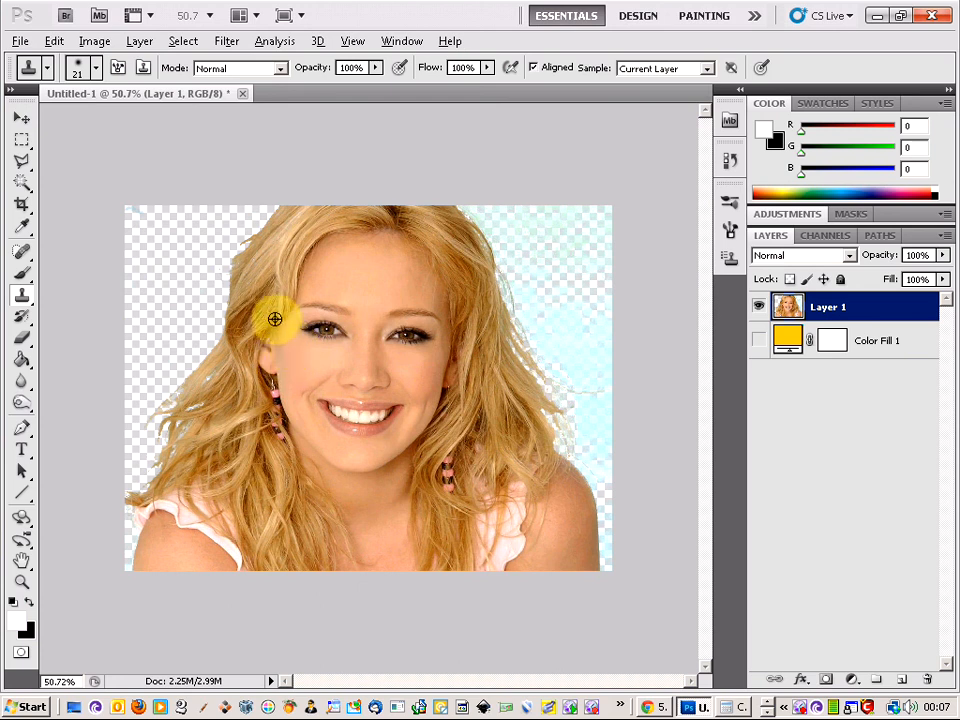
right_click(803, 708)
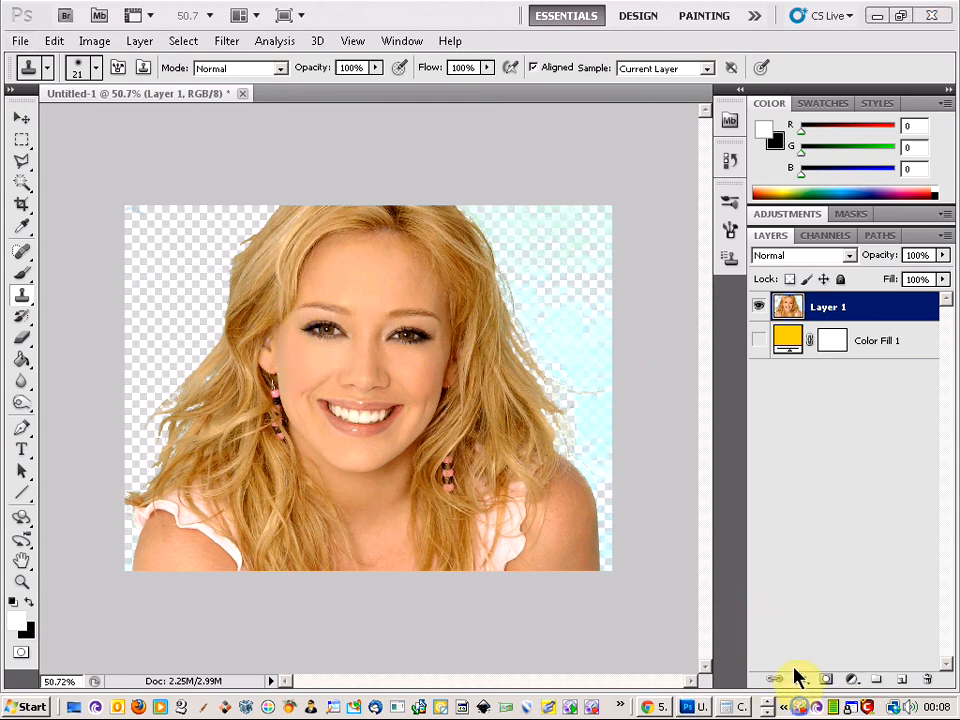